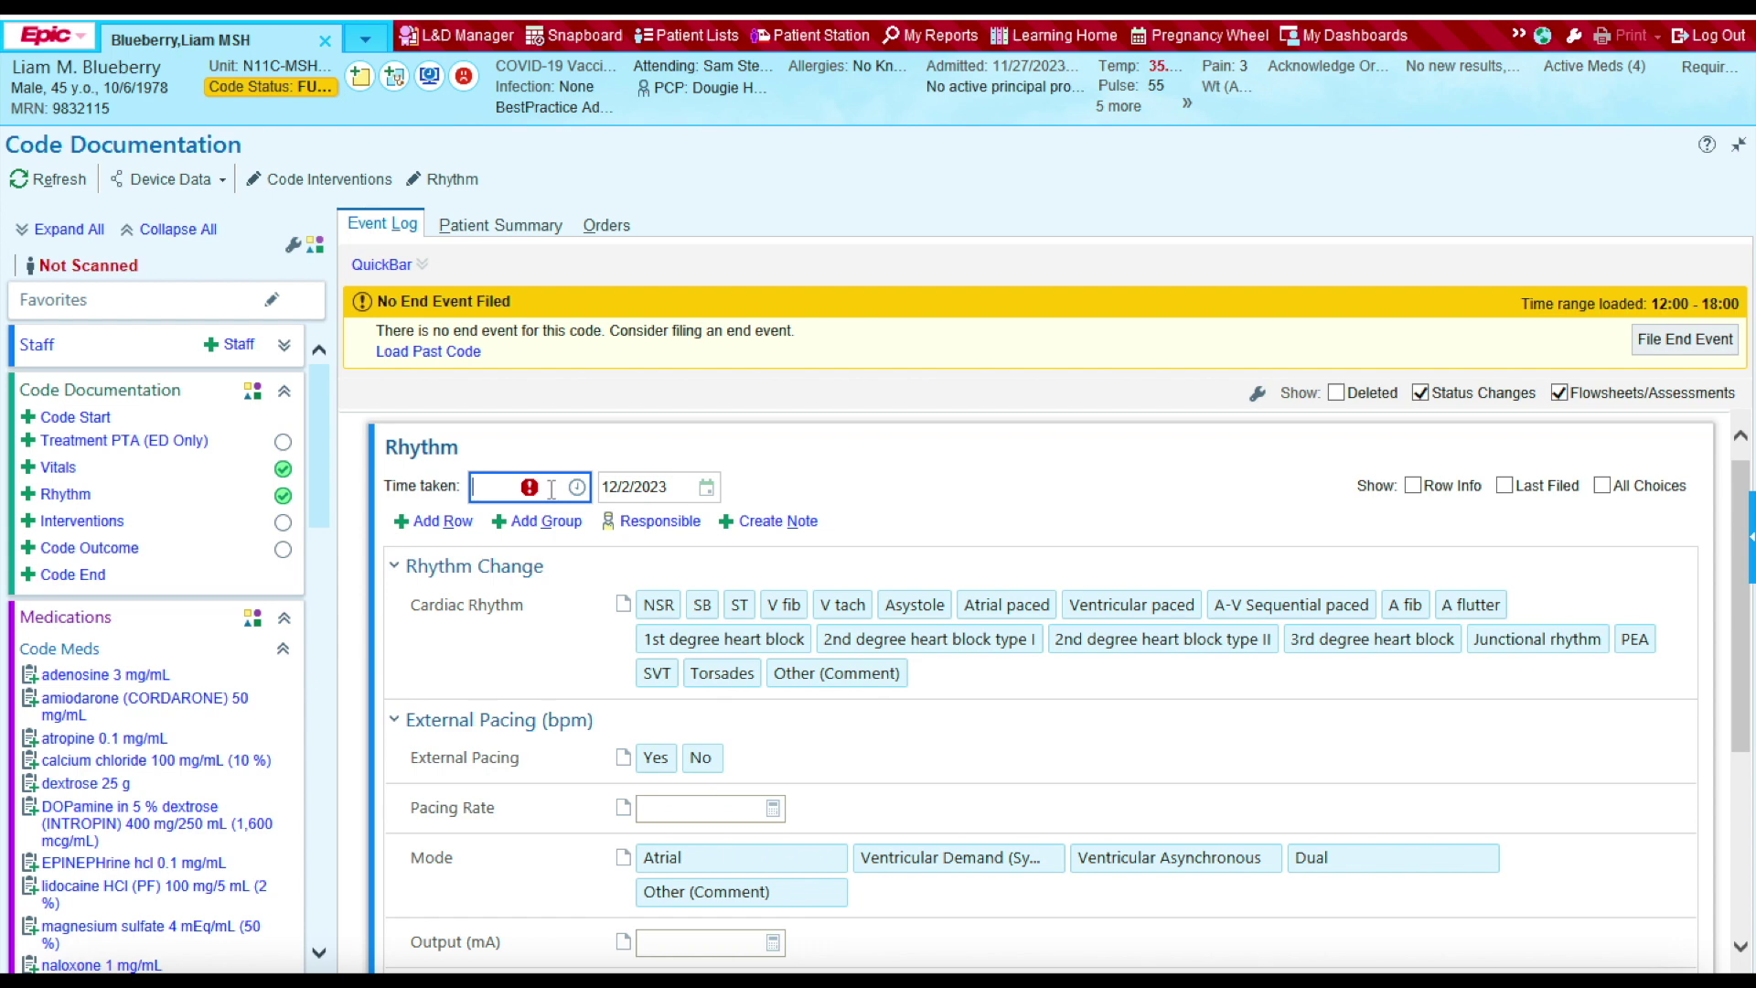
# Step: File a 12:05 rhythm change recording the cardiac rhythm as SB
pyautogui.write('1205')
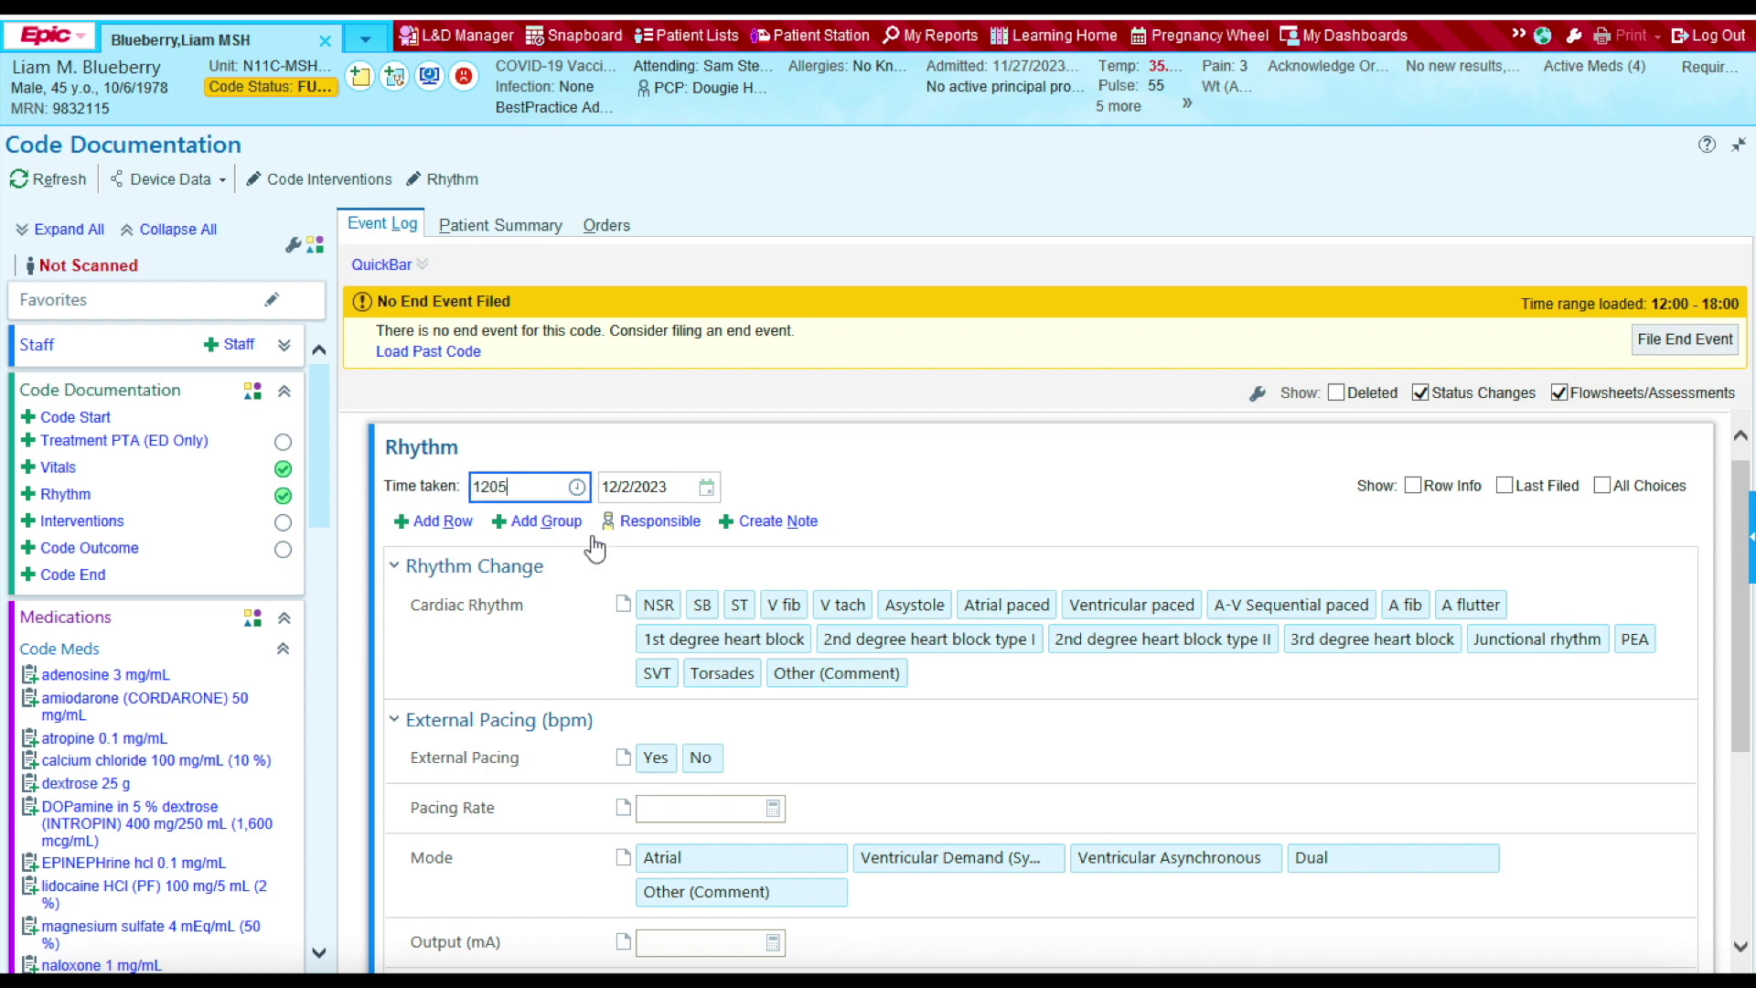
pyautogui.click(701, 606)
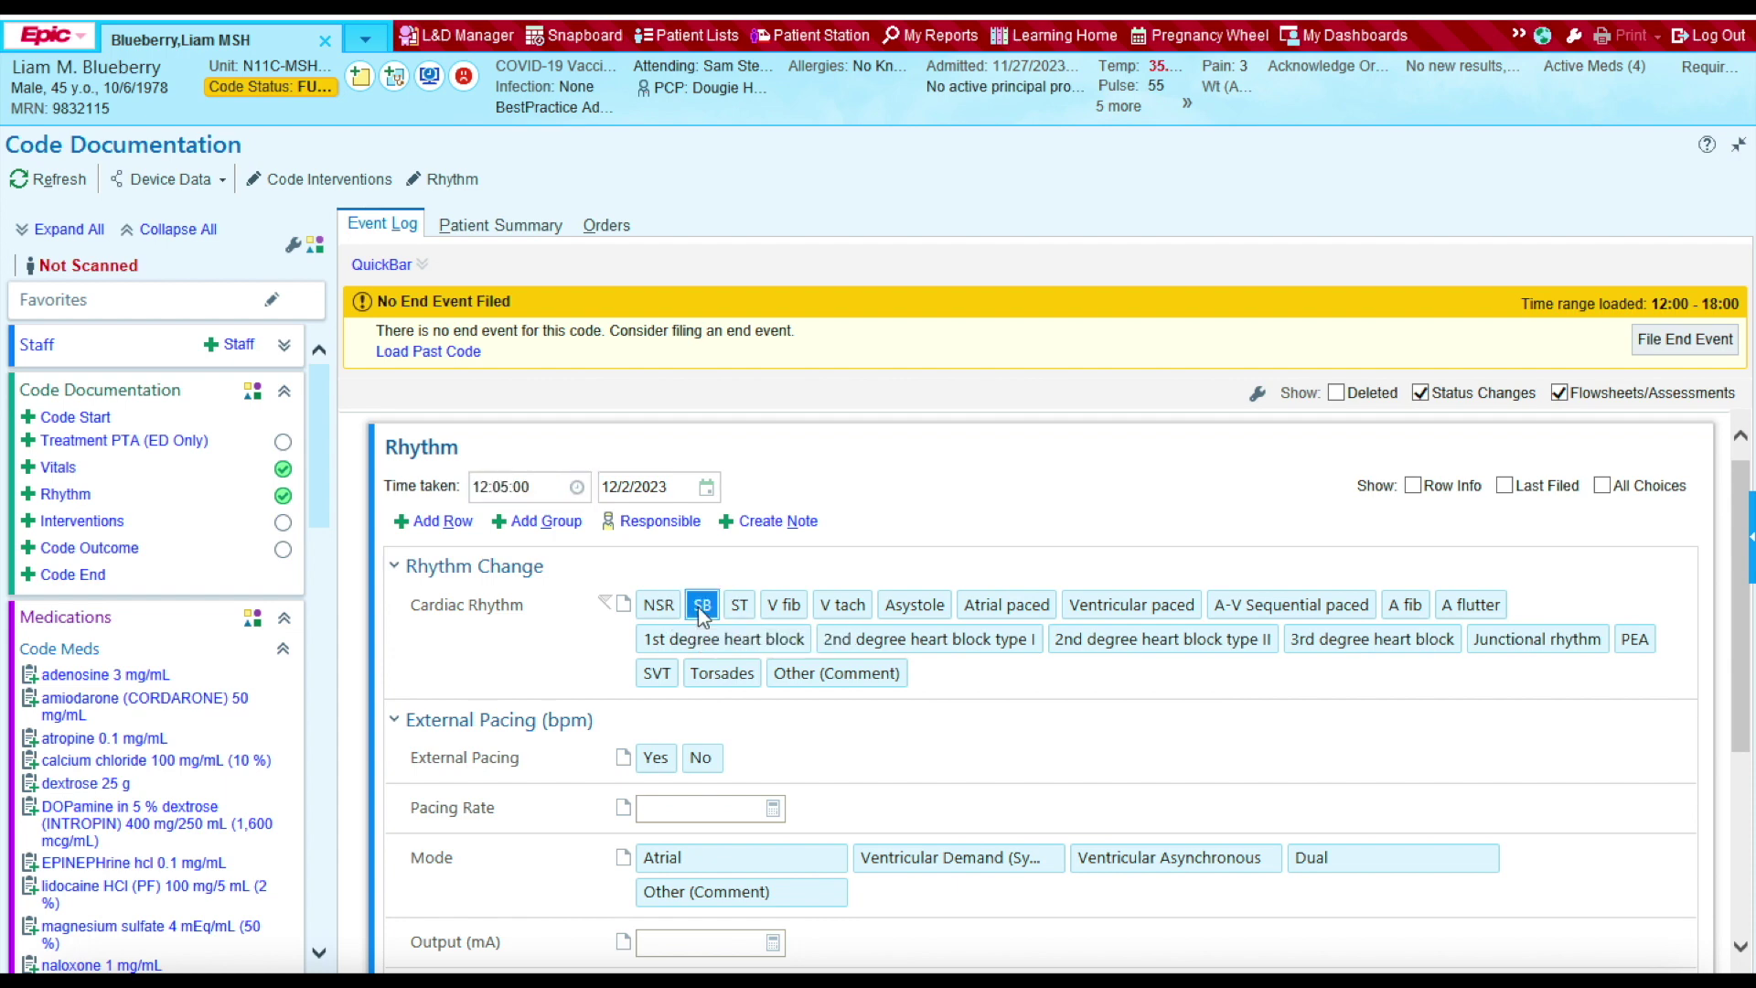
pyautogui.moveTo(1742, 717); pyautogui.dragTo(1740, 842)
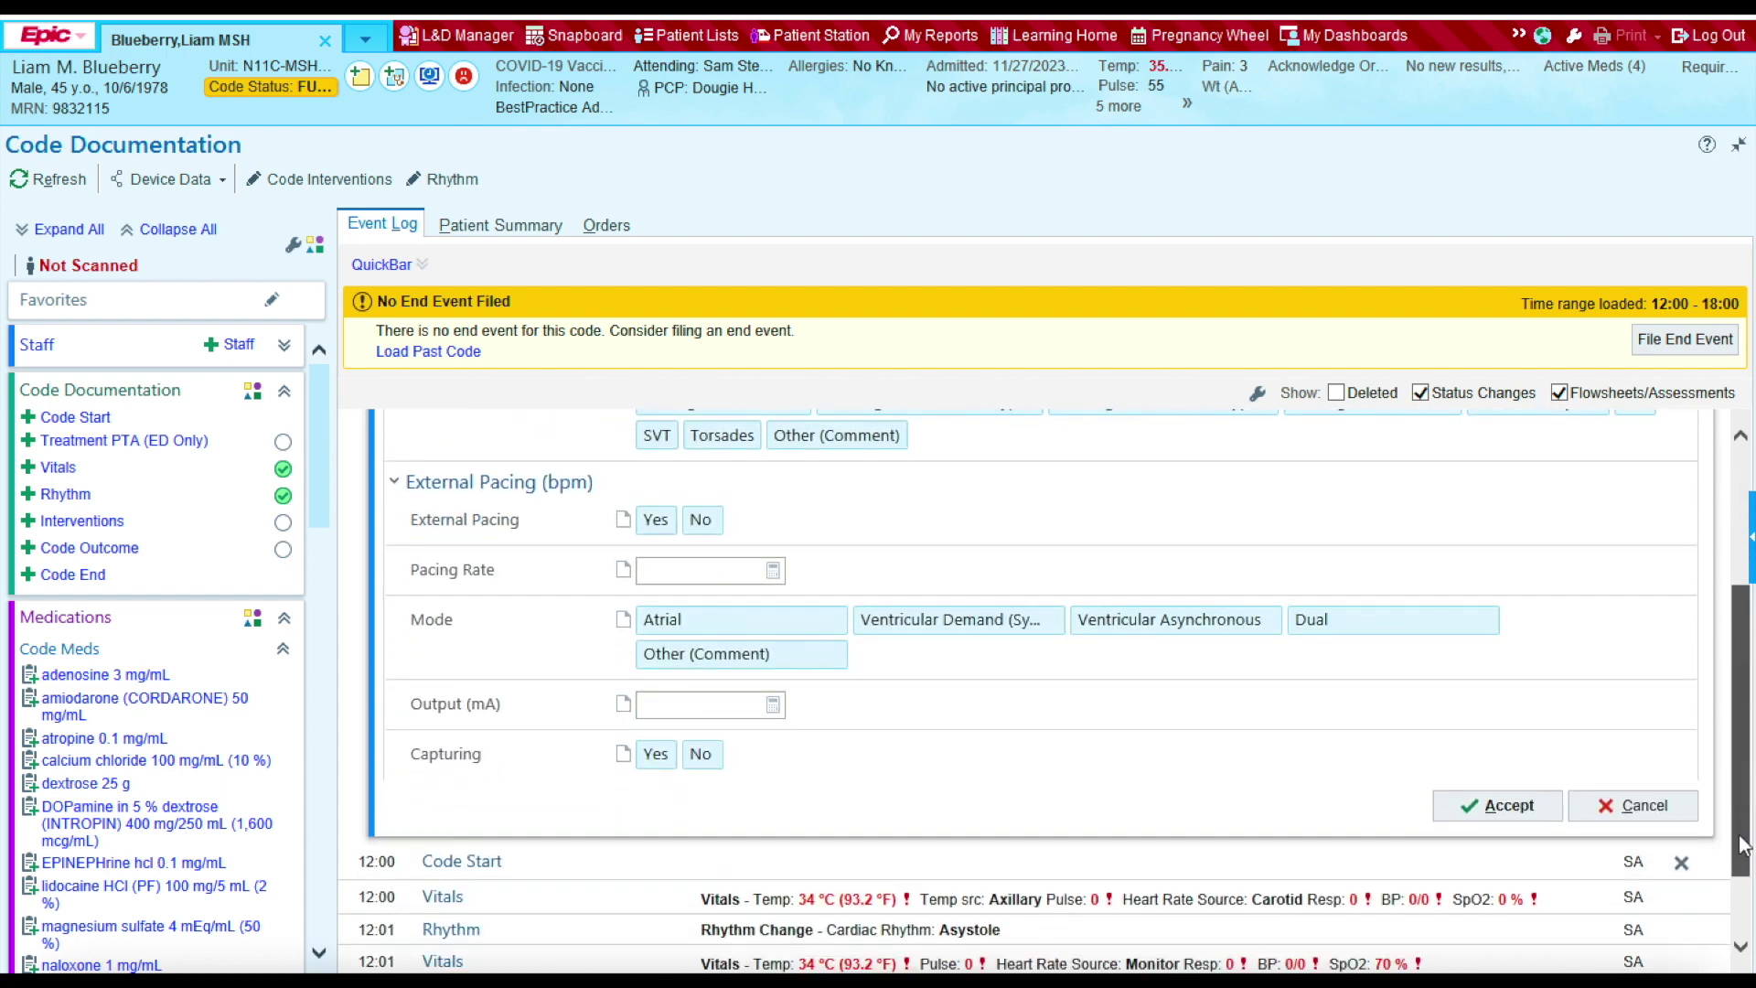
pyautogui.click(1500, 804)
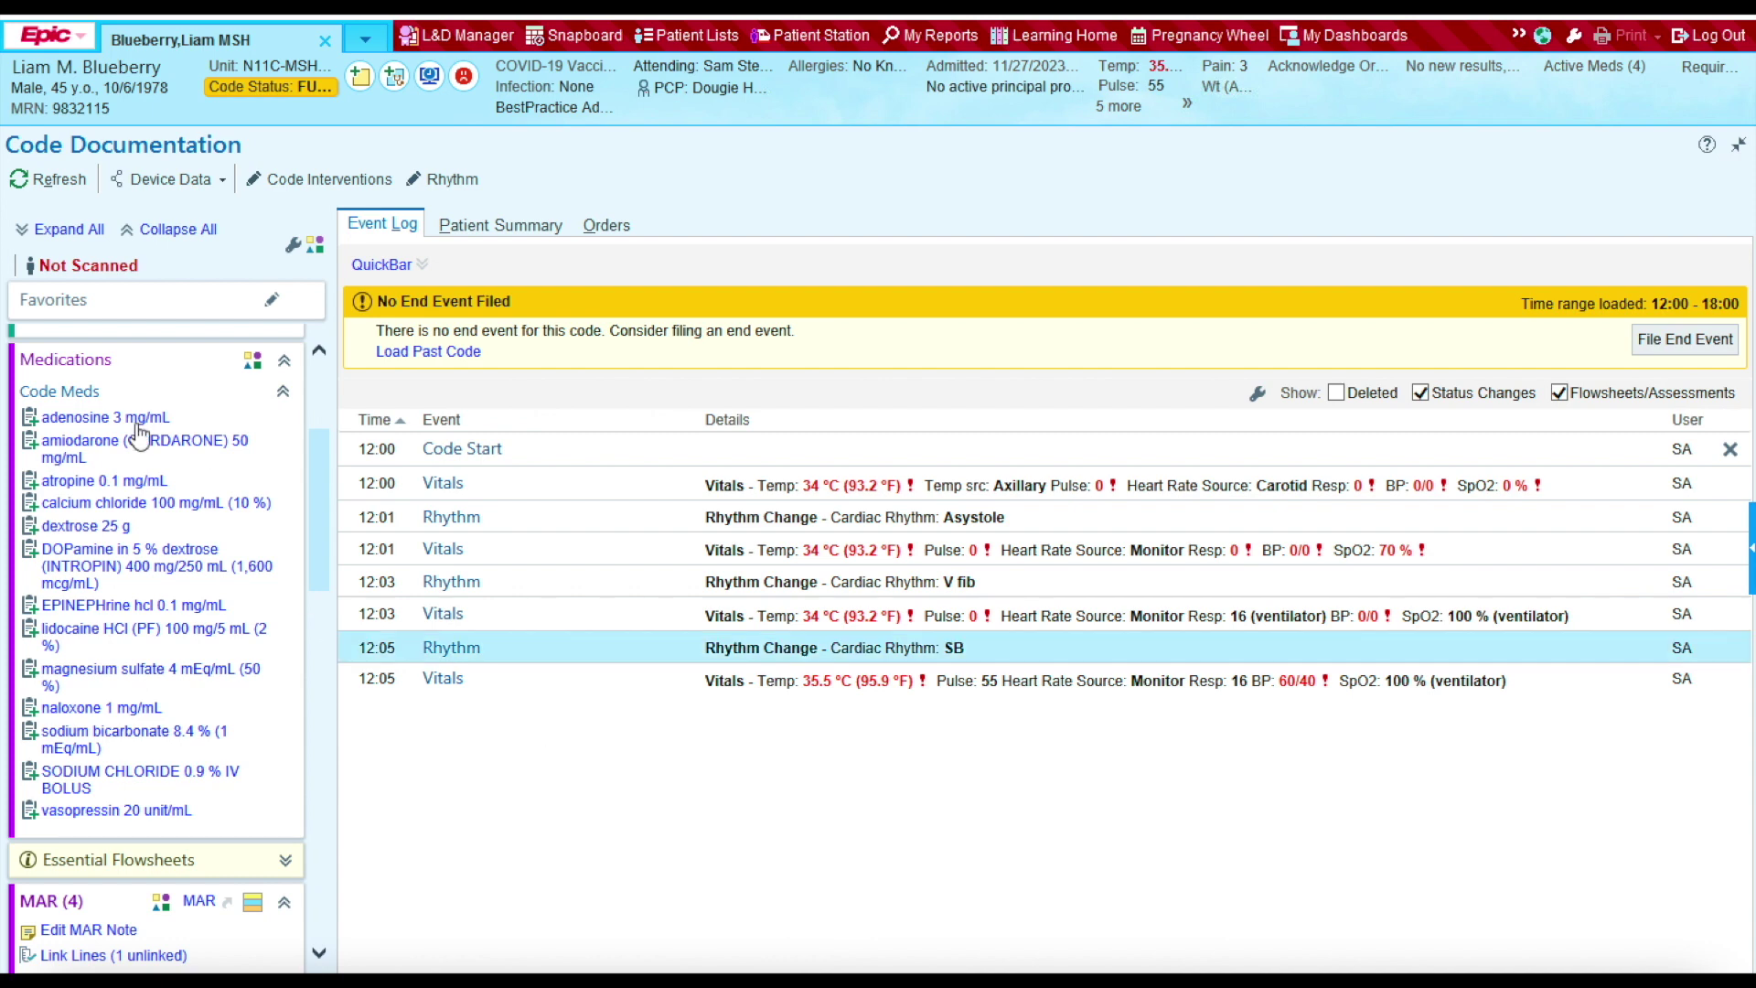
# Step: Start an amiodarone entry and set Ordered by to the physician found by provider search
pyautogui.click(67, 450)
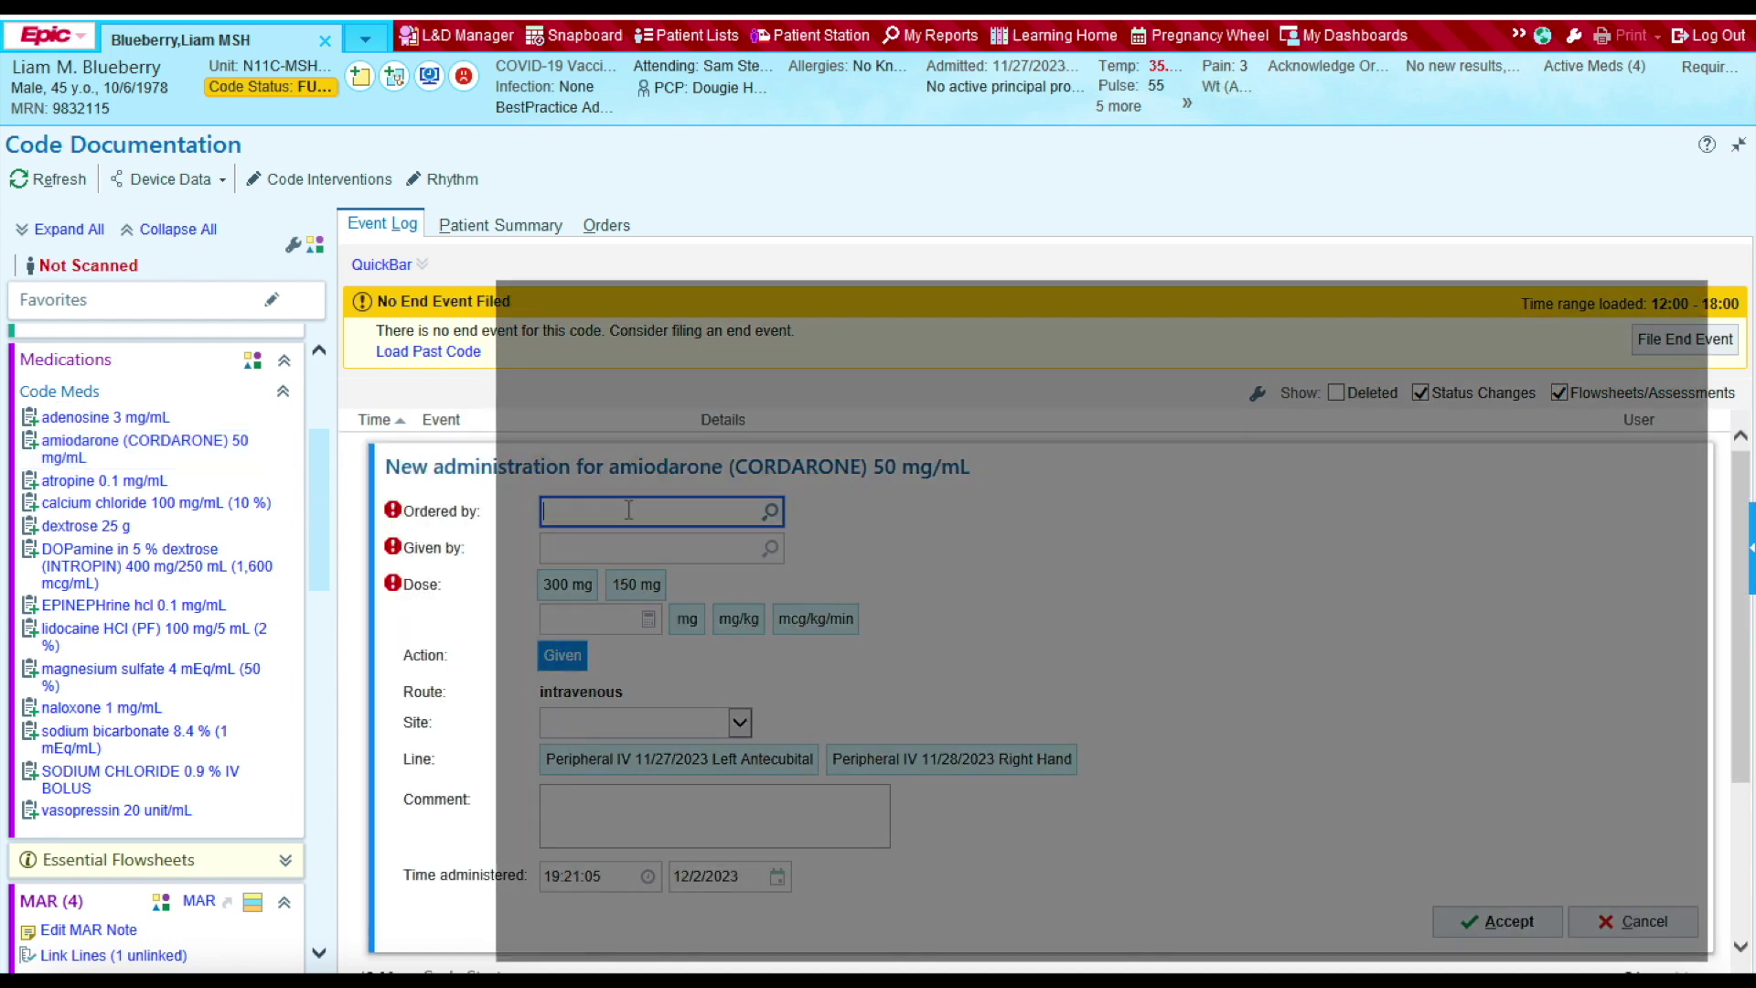
pyautogui.press('Return')
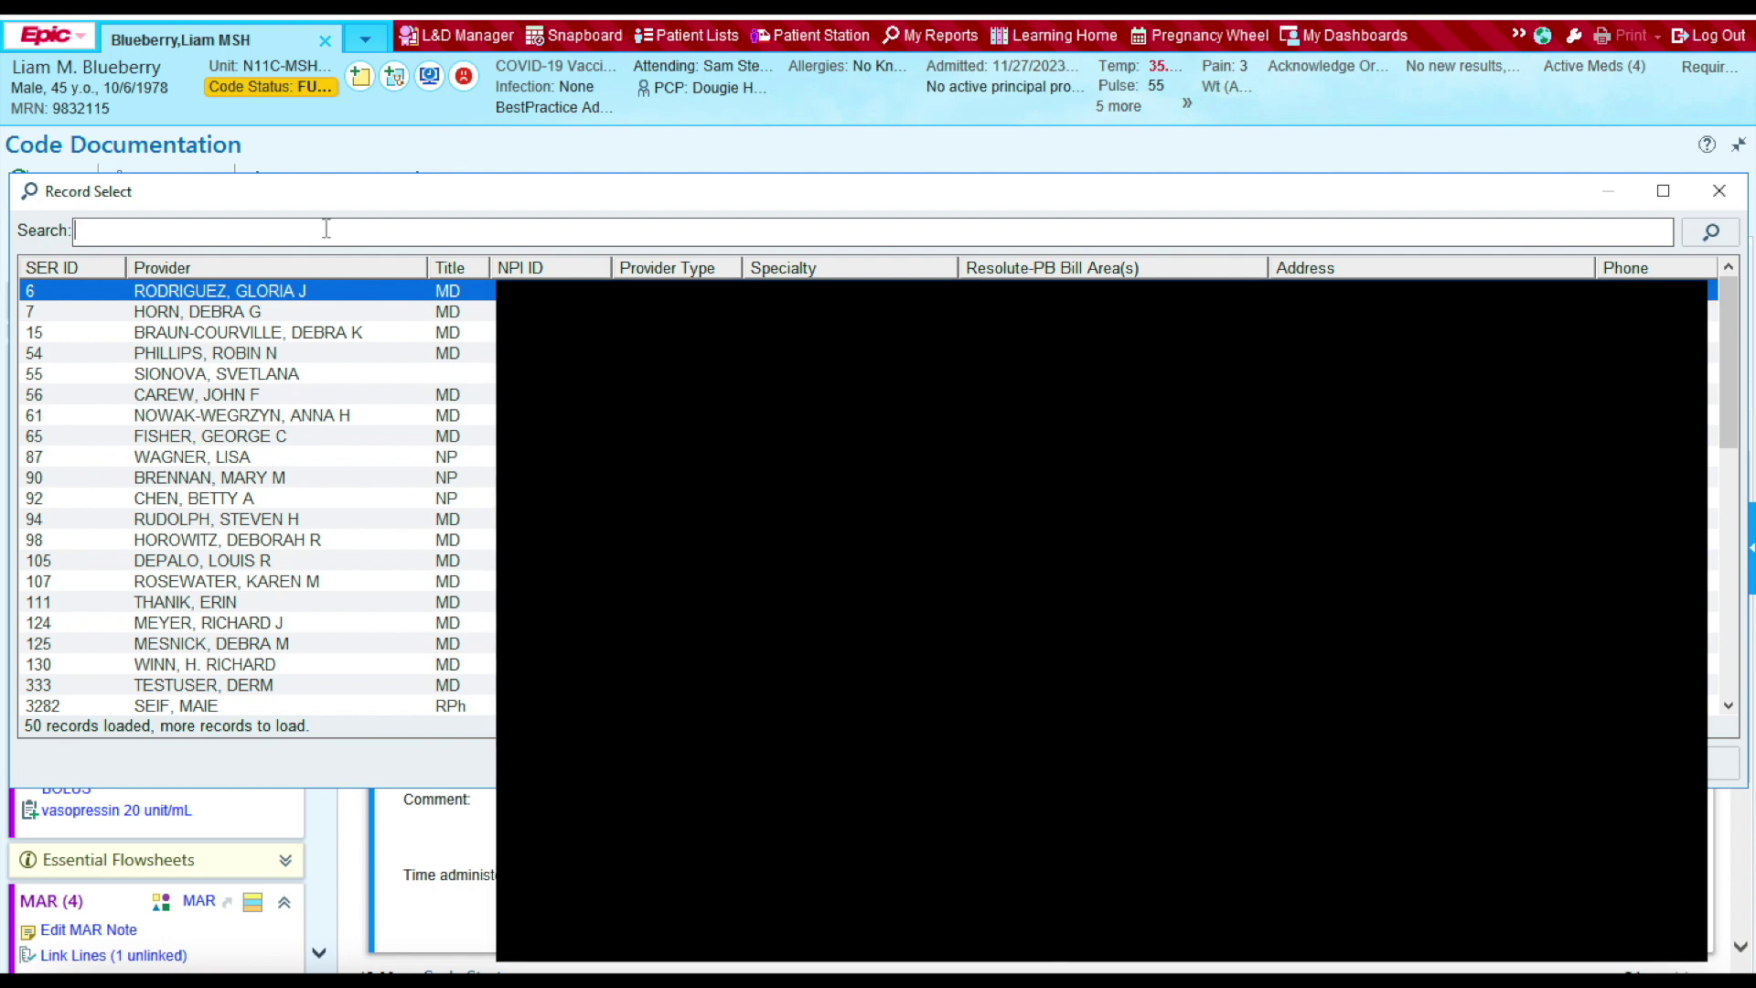
pyautogui.write('doughie')
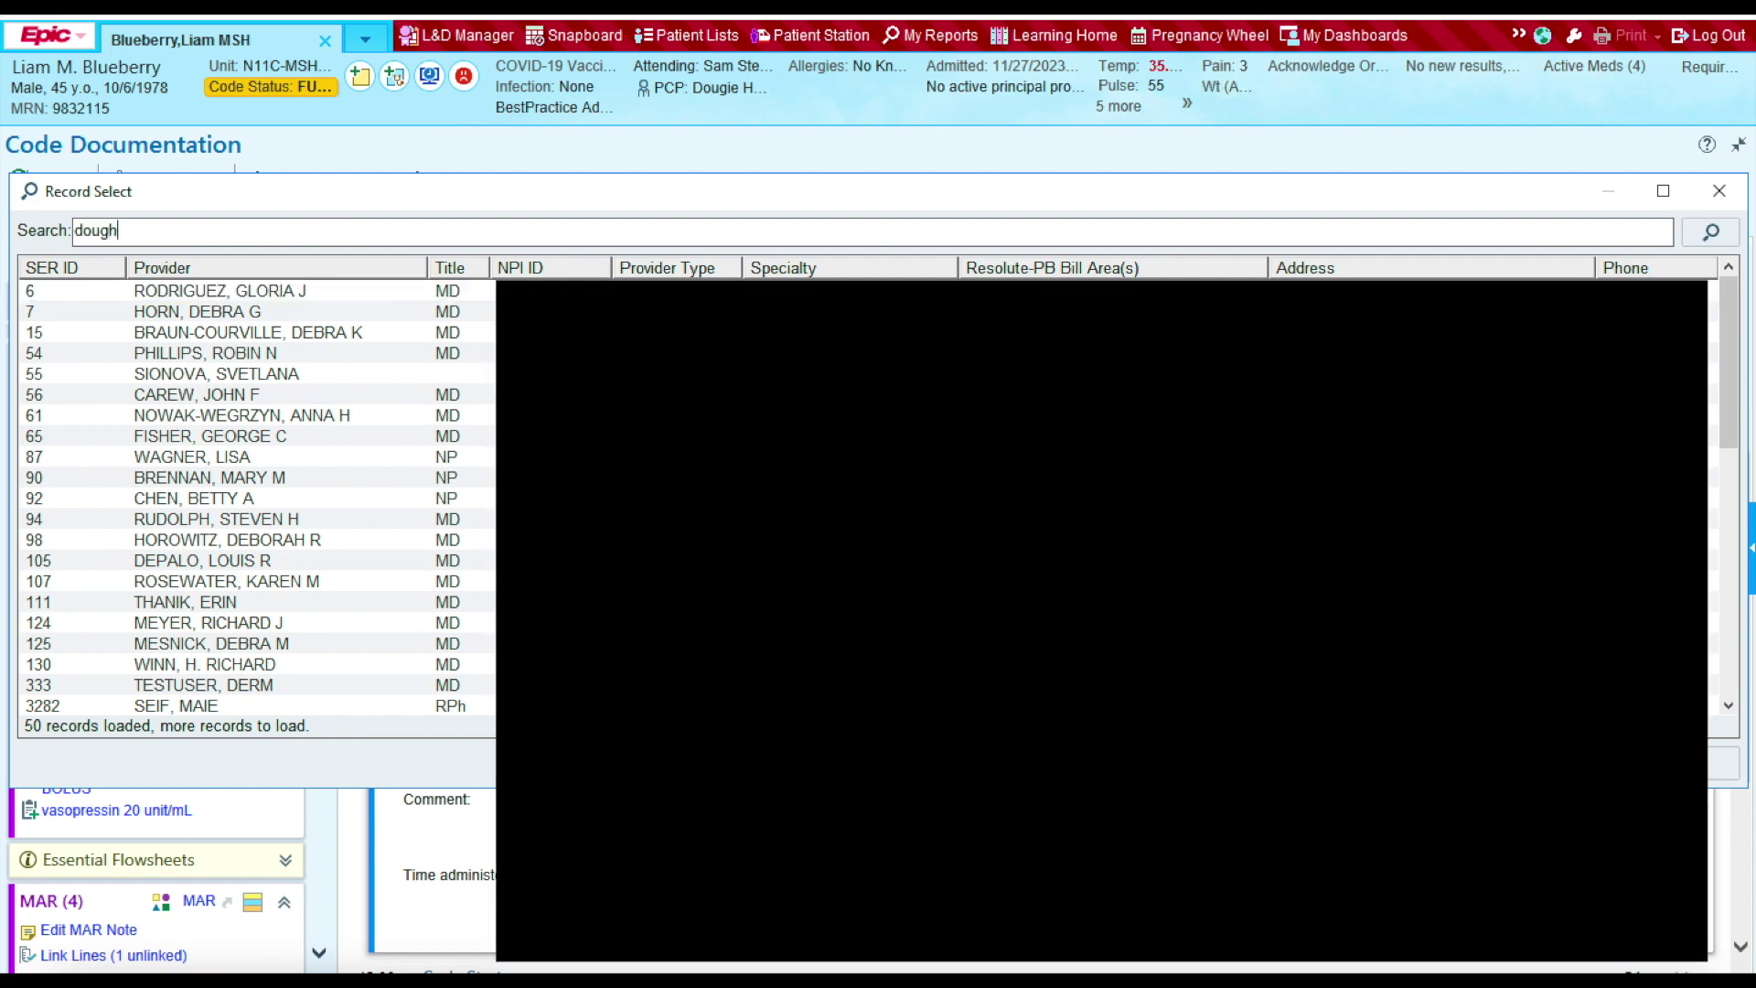
pyautogui.press('BackSpace')
pyautogui.press('BackSpace')
pyautogui.press('BackSpace')
pyautogui.press('BackSpace')
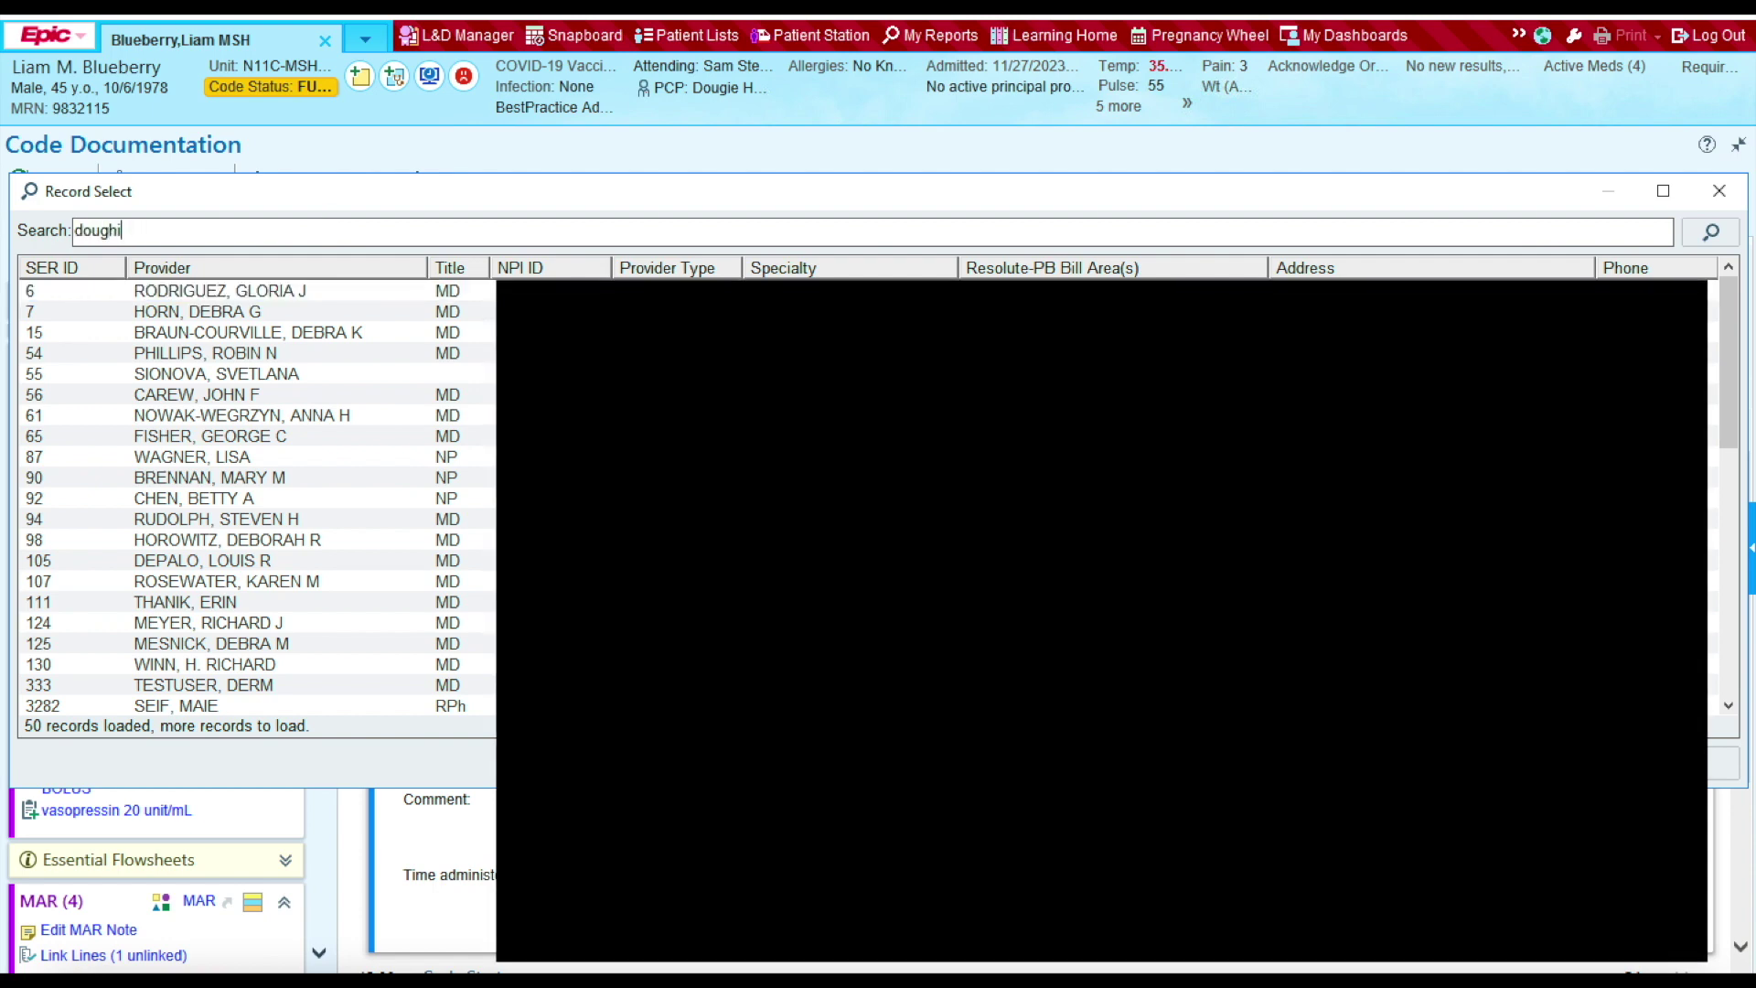
pyautogui.write('ie howser')
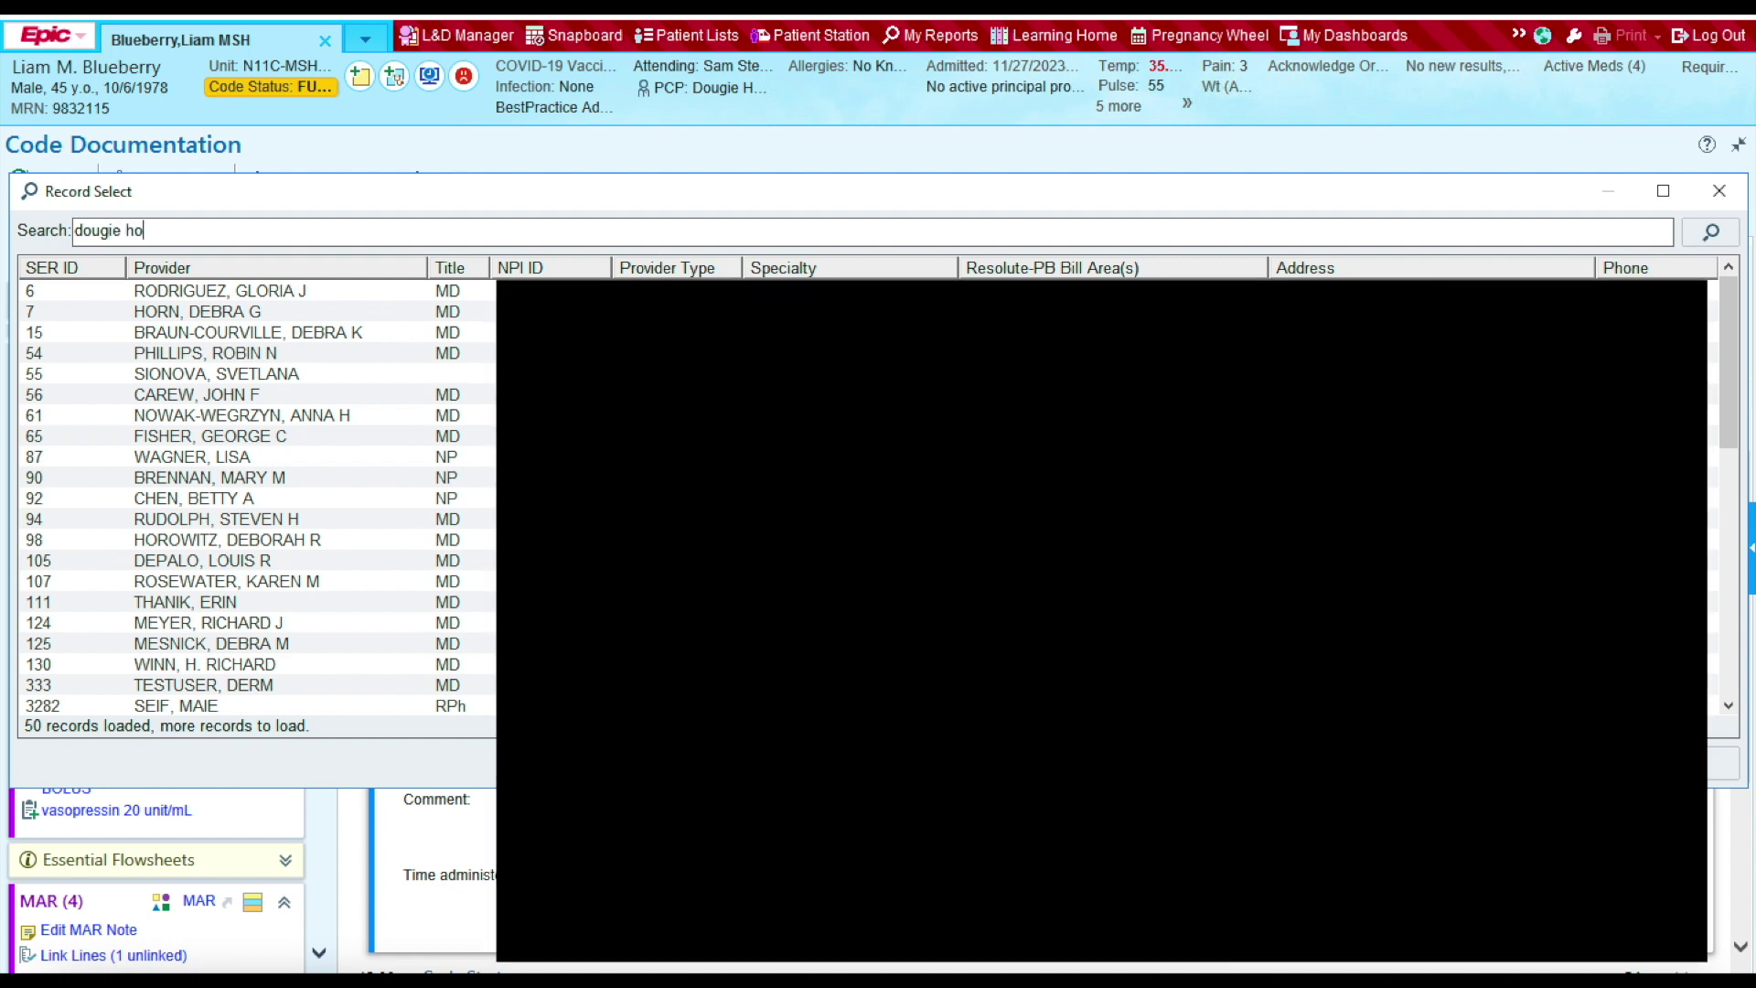
pyautogui.press('Return')
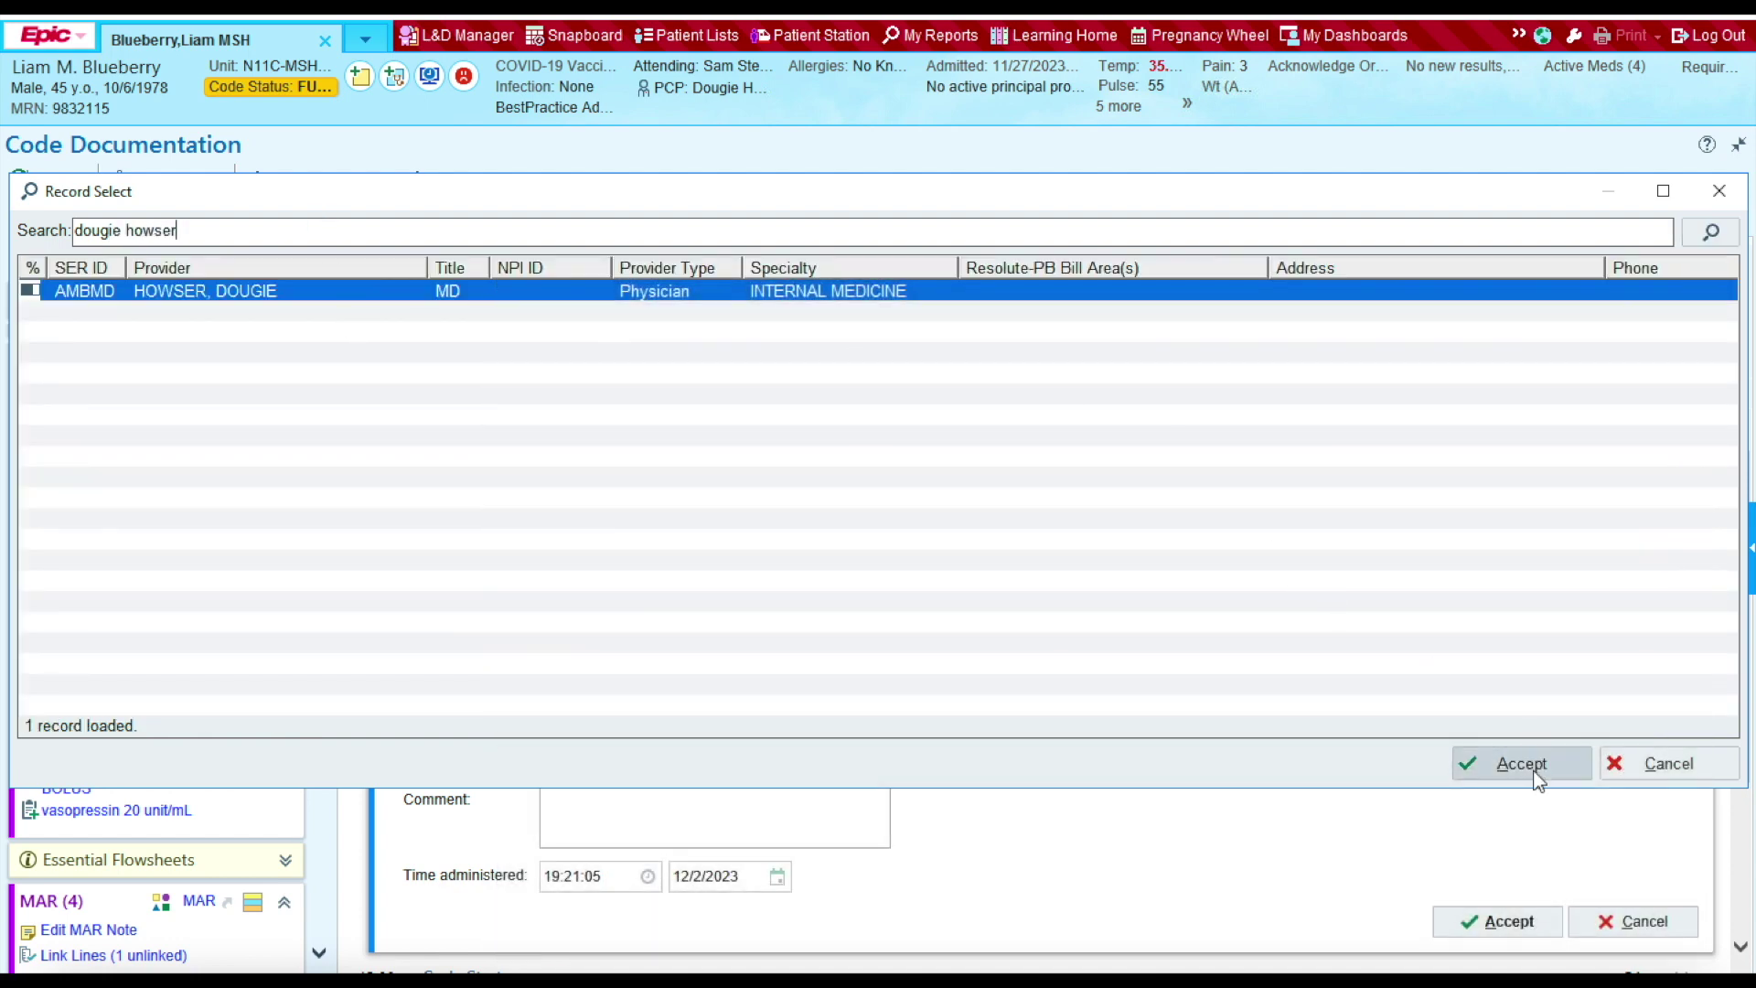
pyautogui.click(1514, 764)
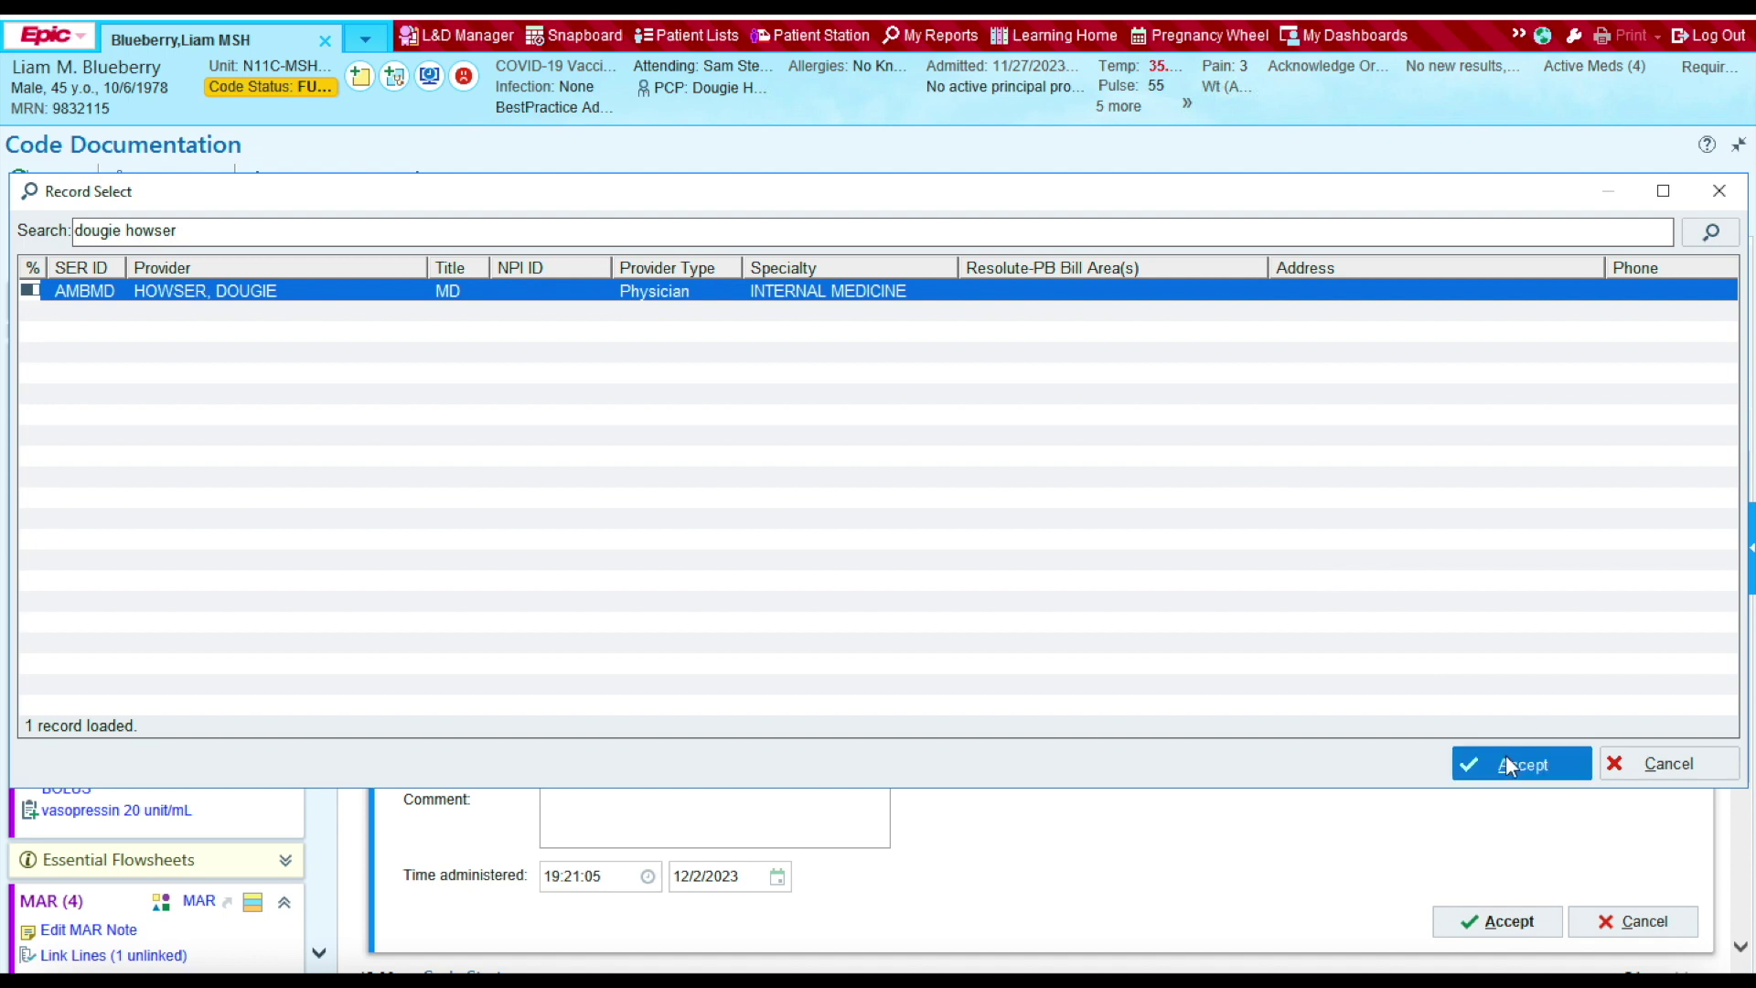
pyautogui.click(635, 548)
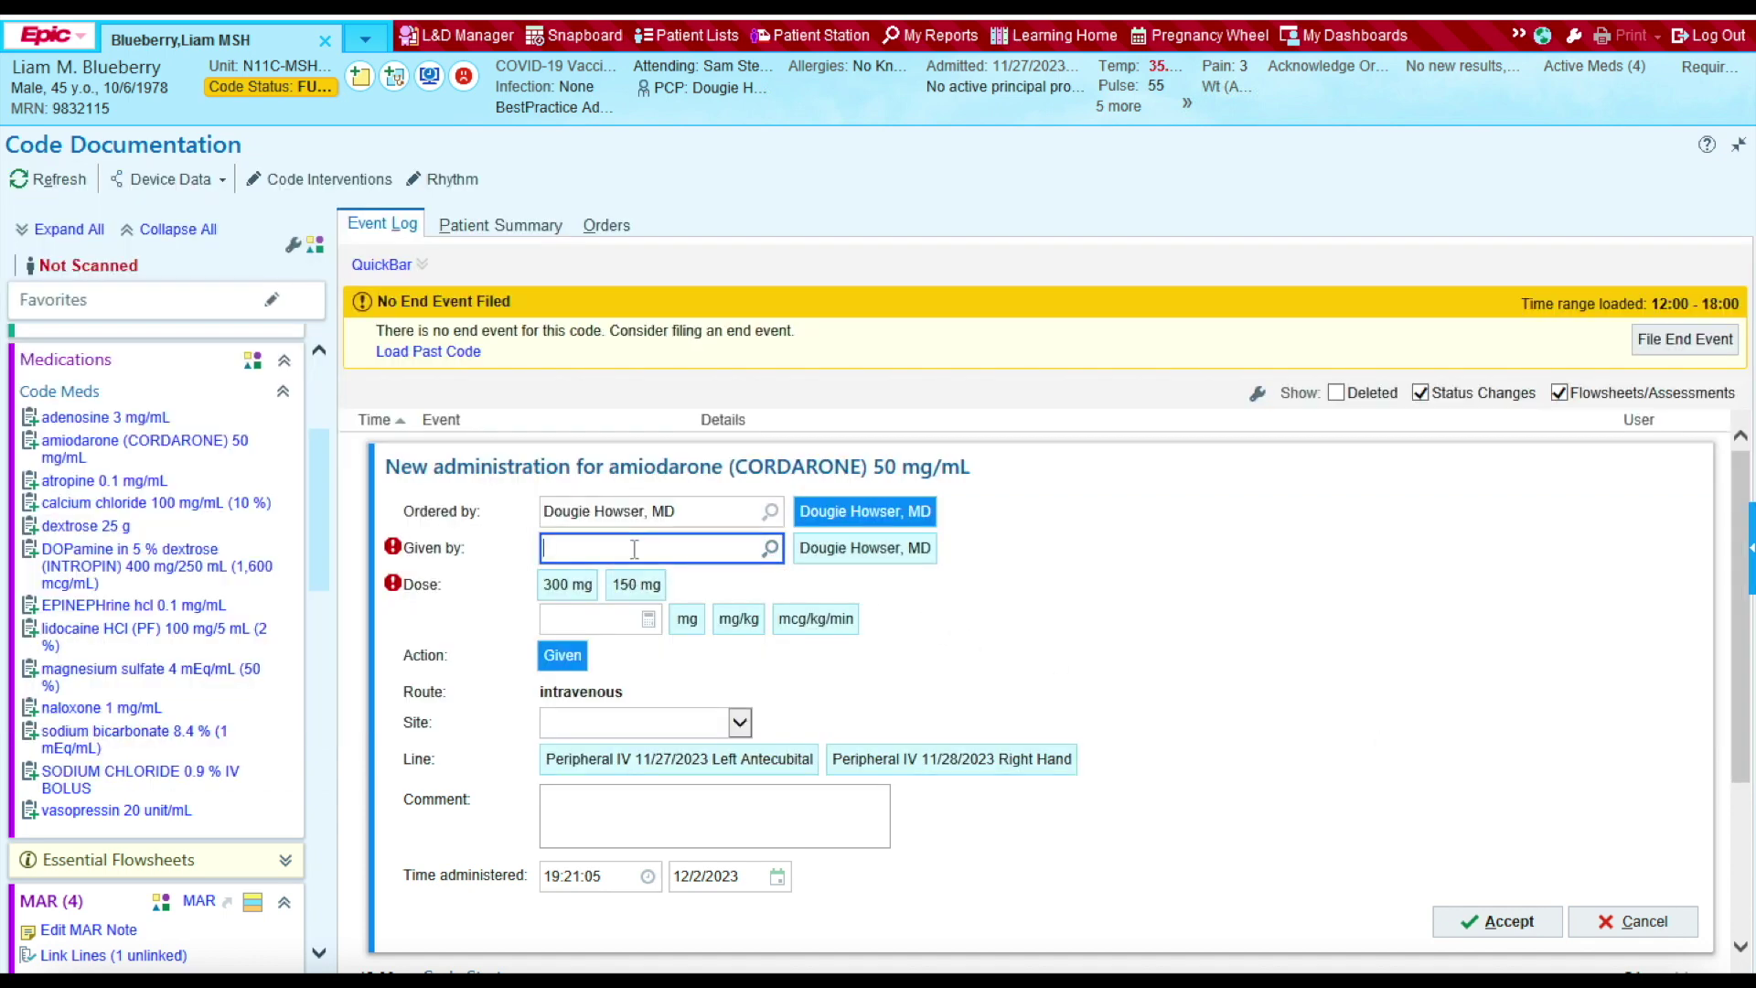
# Step: Enter the administering provider in Given by and choose the 300 mg dose (6 mL)
pyautogui.press('Return')
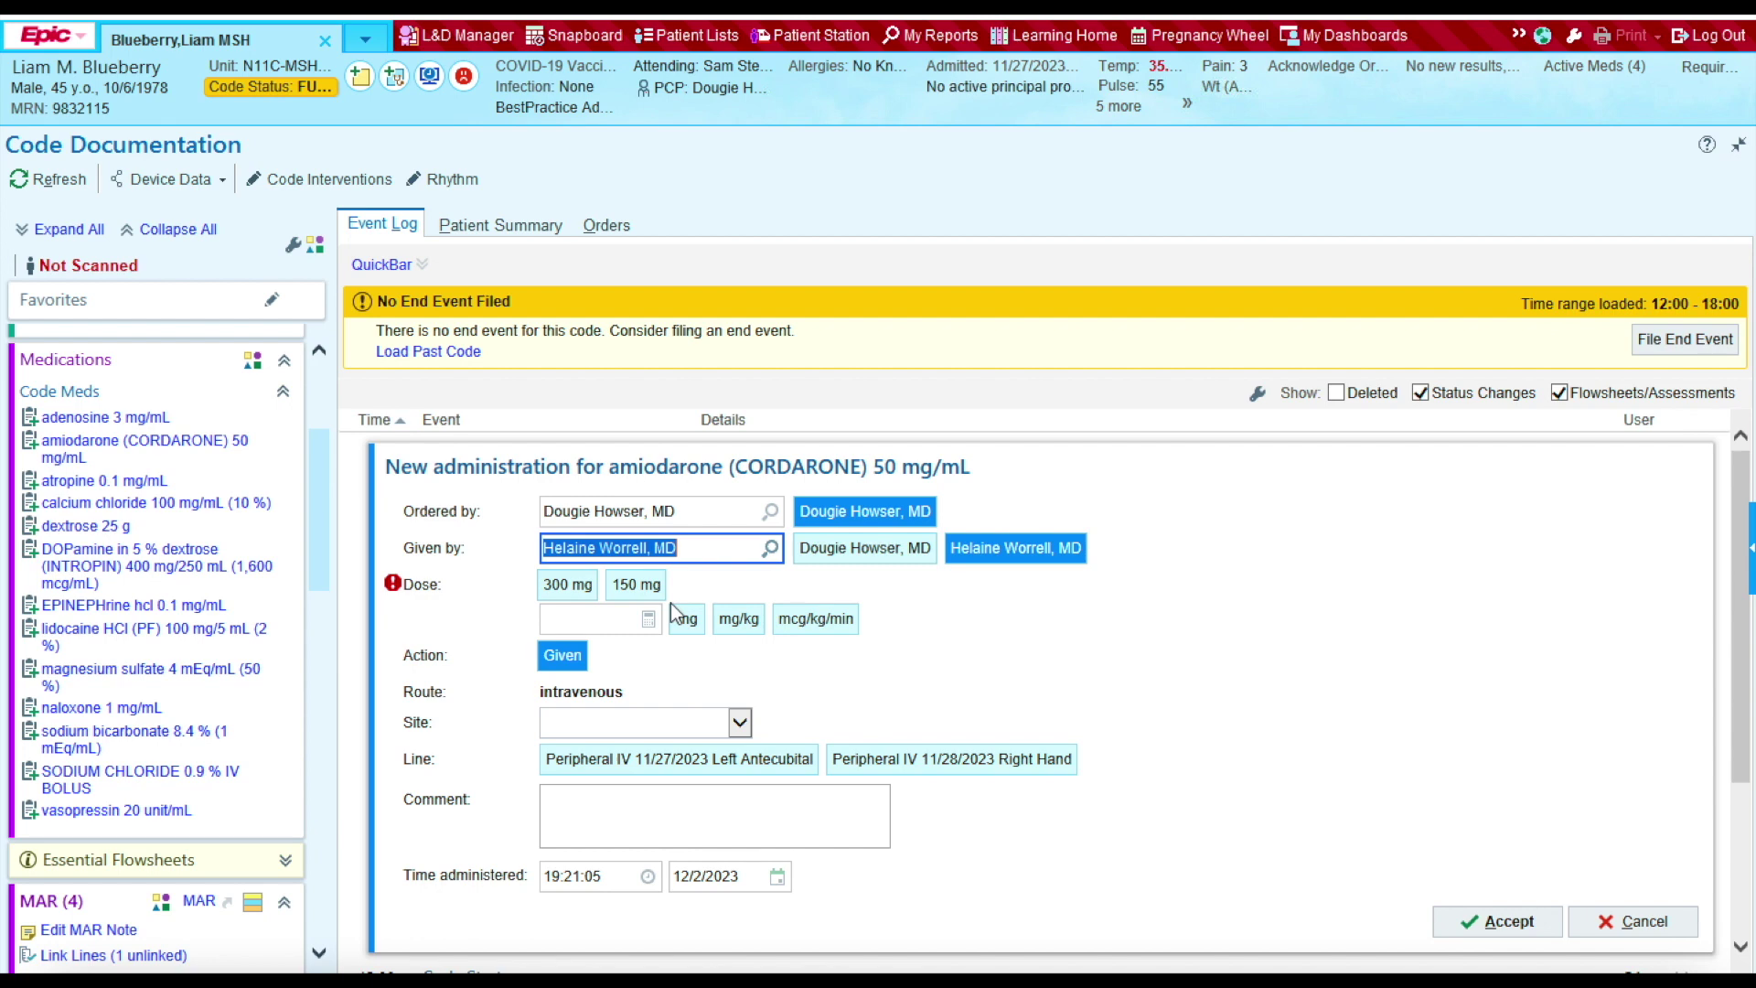
pyautogui.click(569, 586)
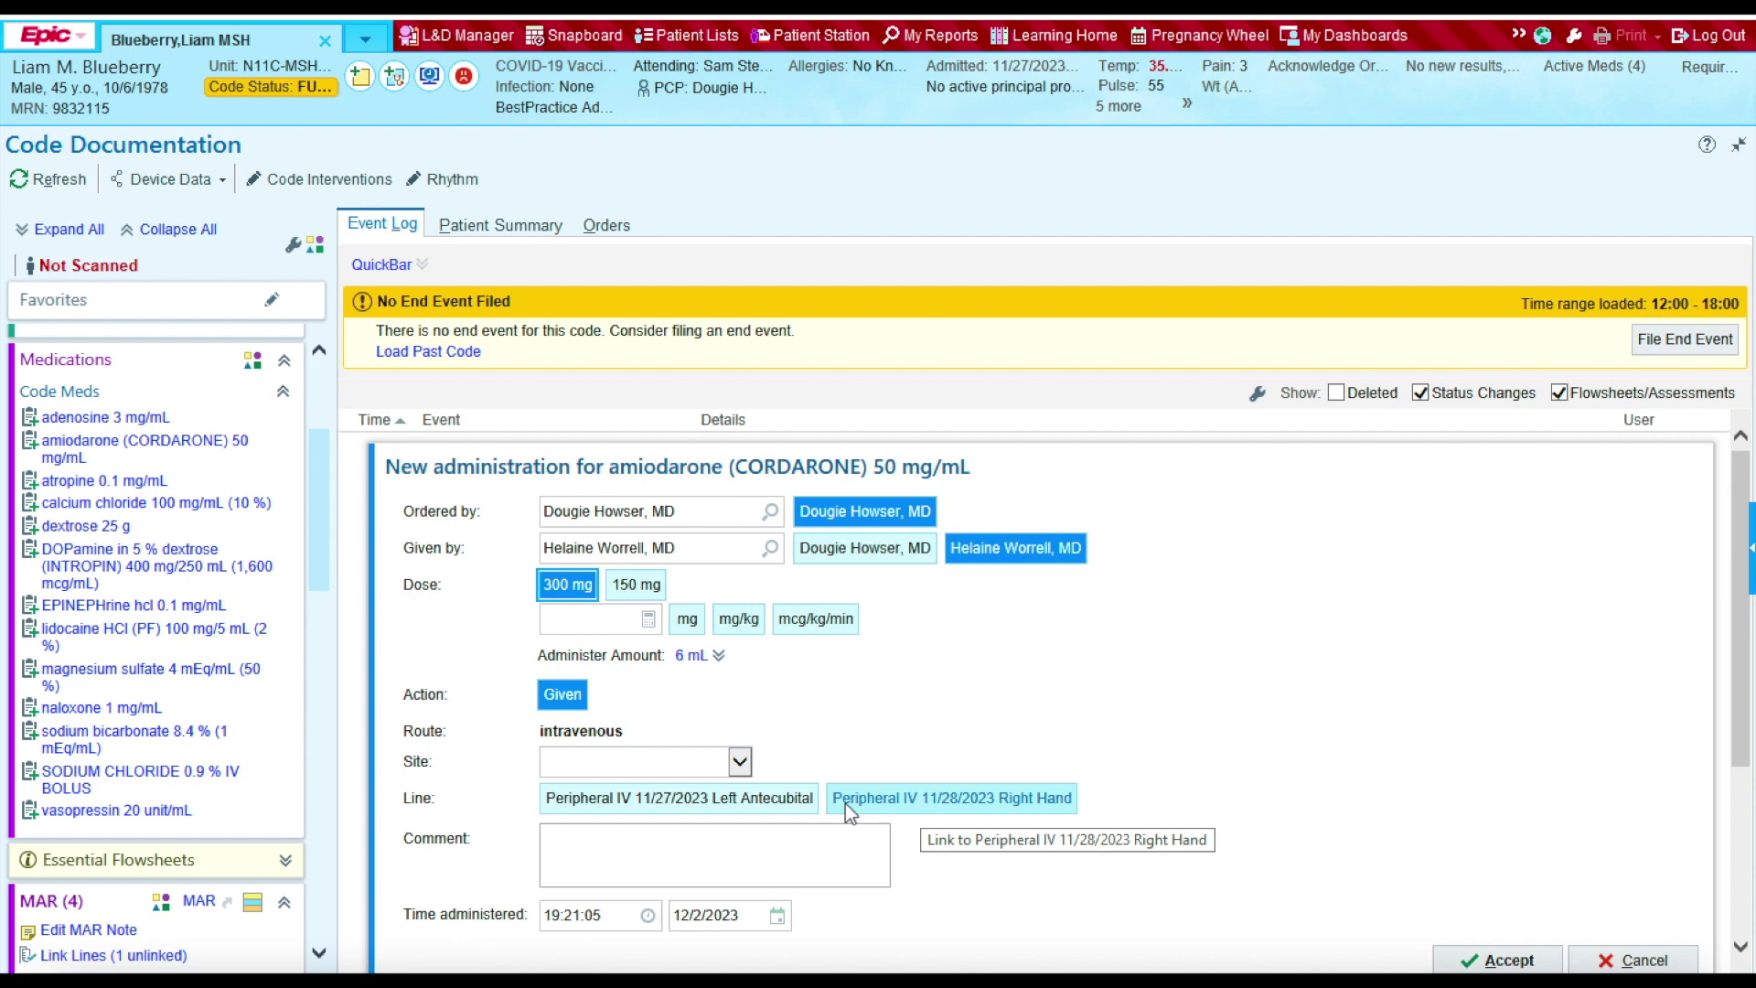
# Step: Set site Right Upper Extremity and time 12:03, then accept the amiodarone administration
pyautogui.click(689, 764)
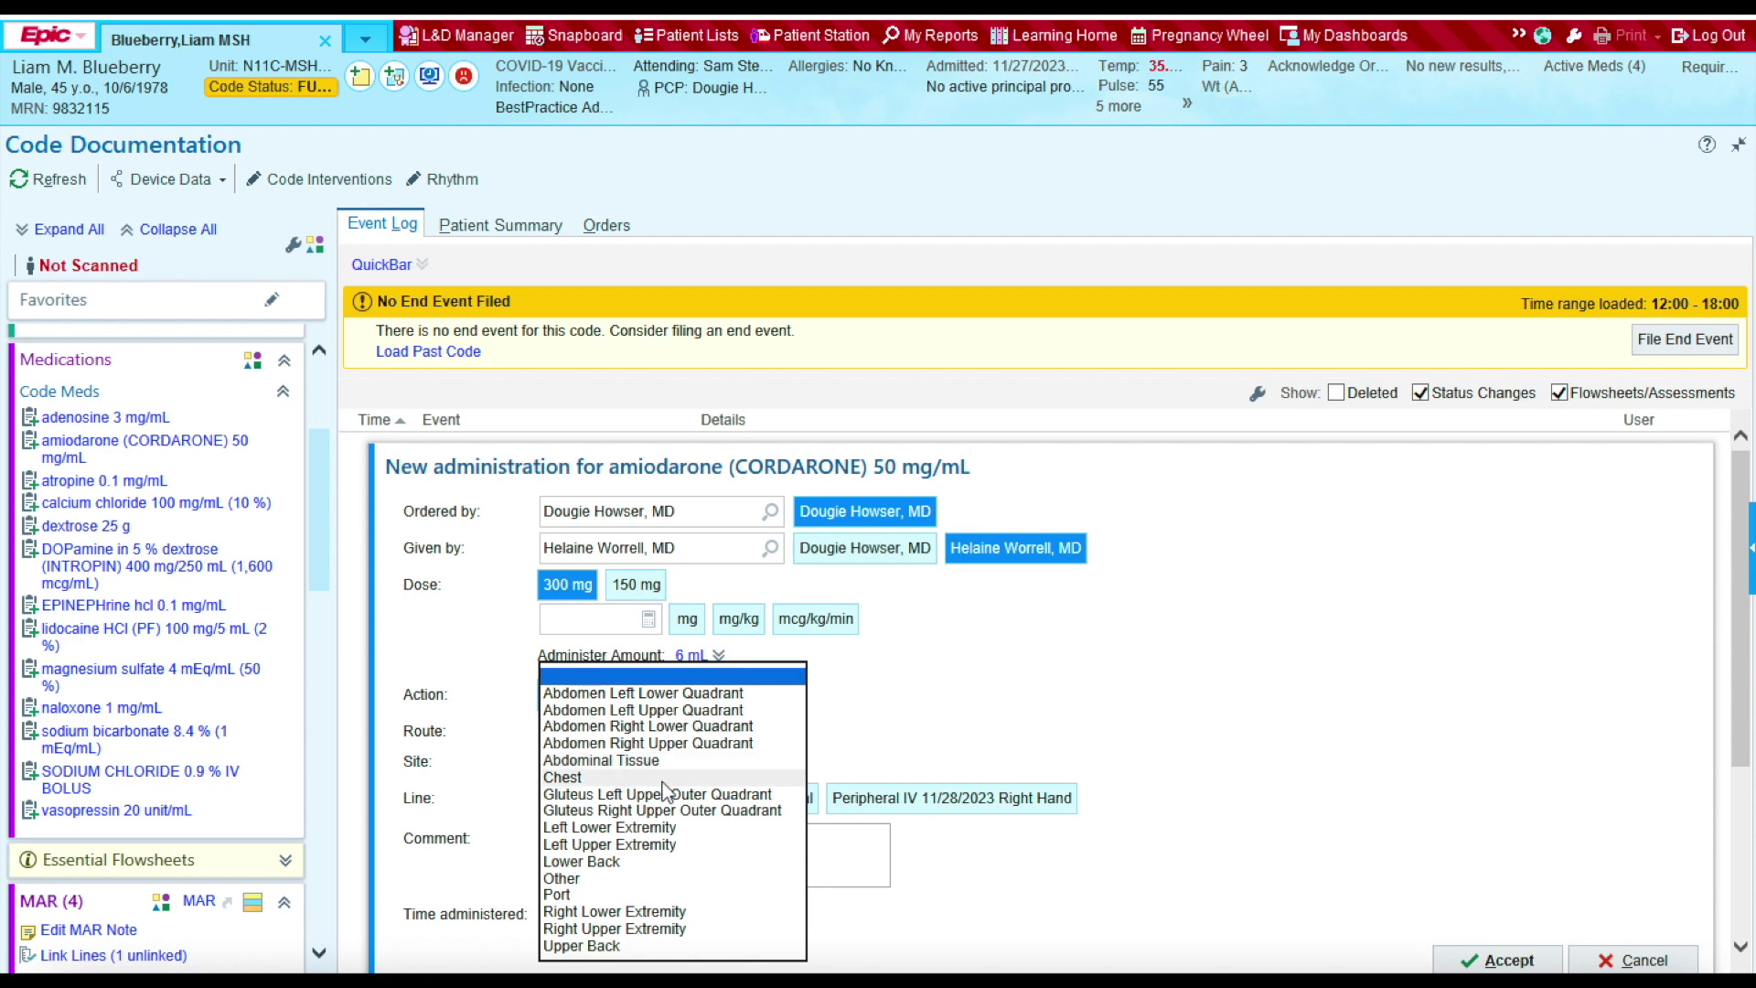
pyautogui.click(640, 929)
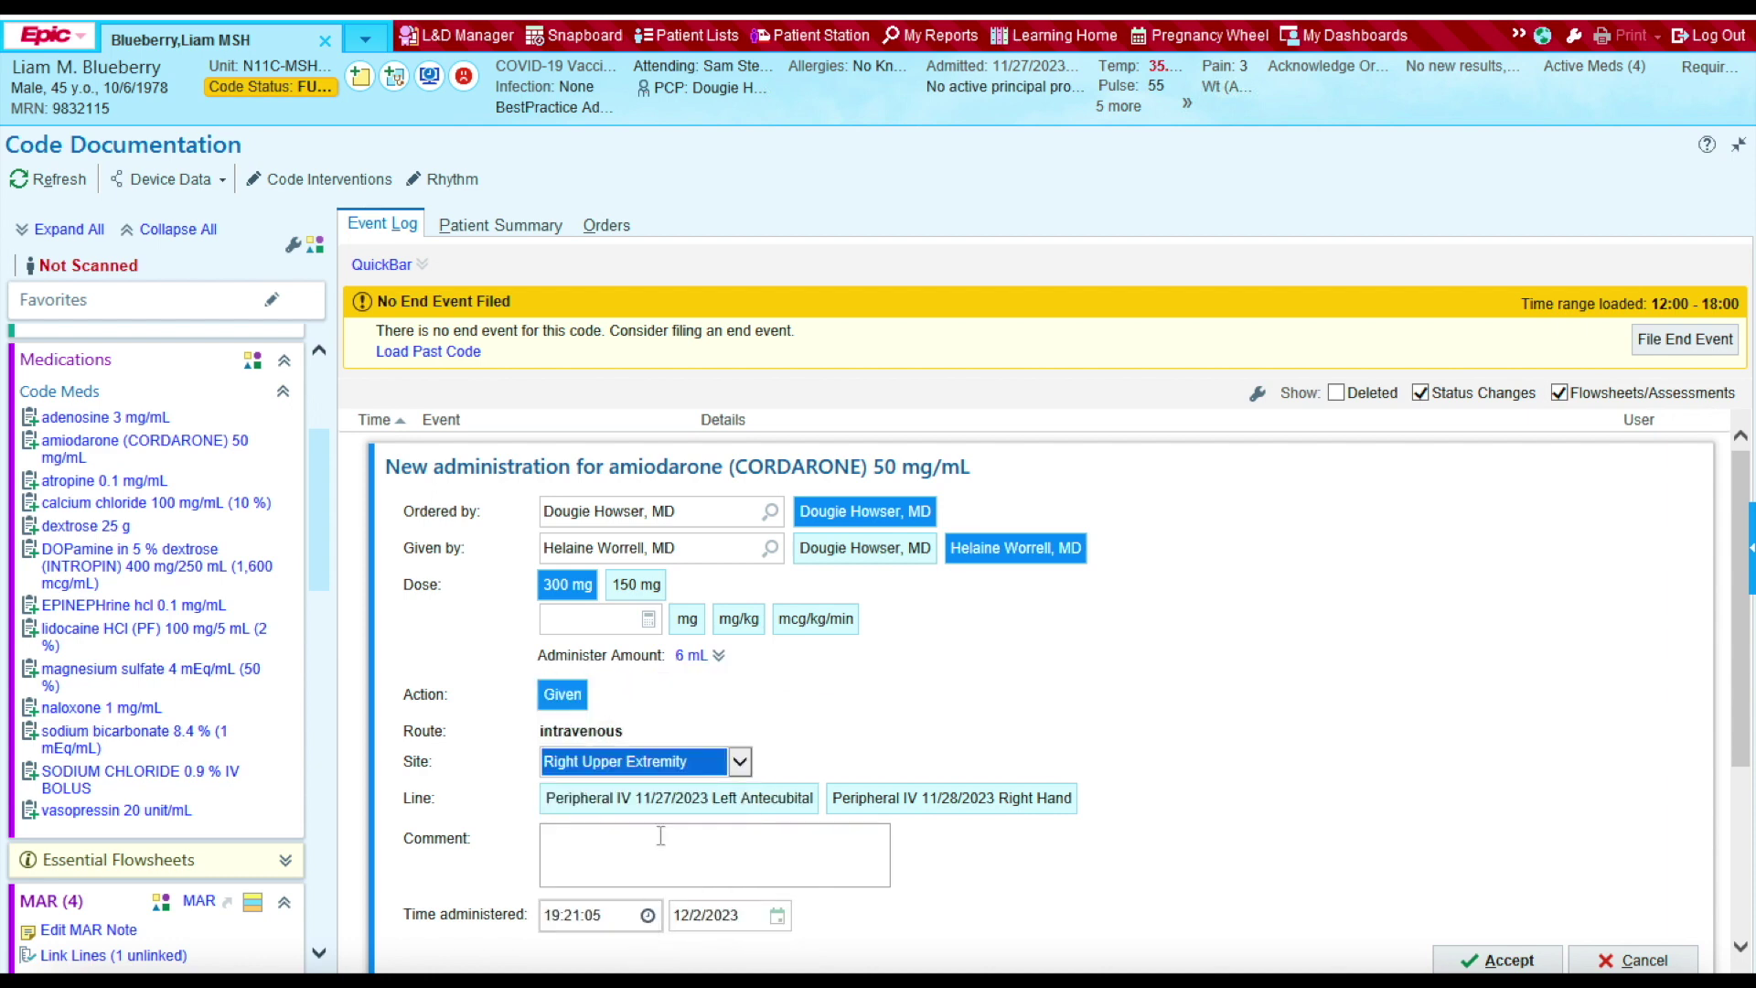
pyautogui.click(626, 913)
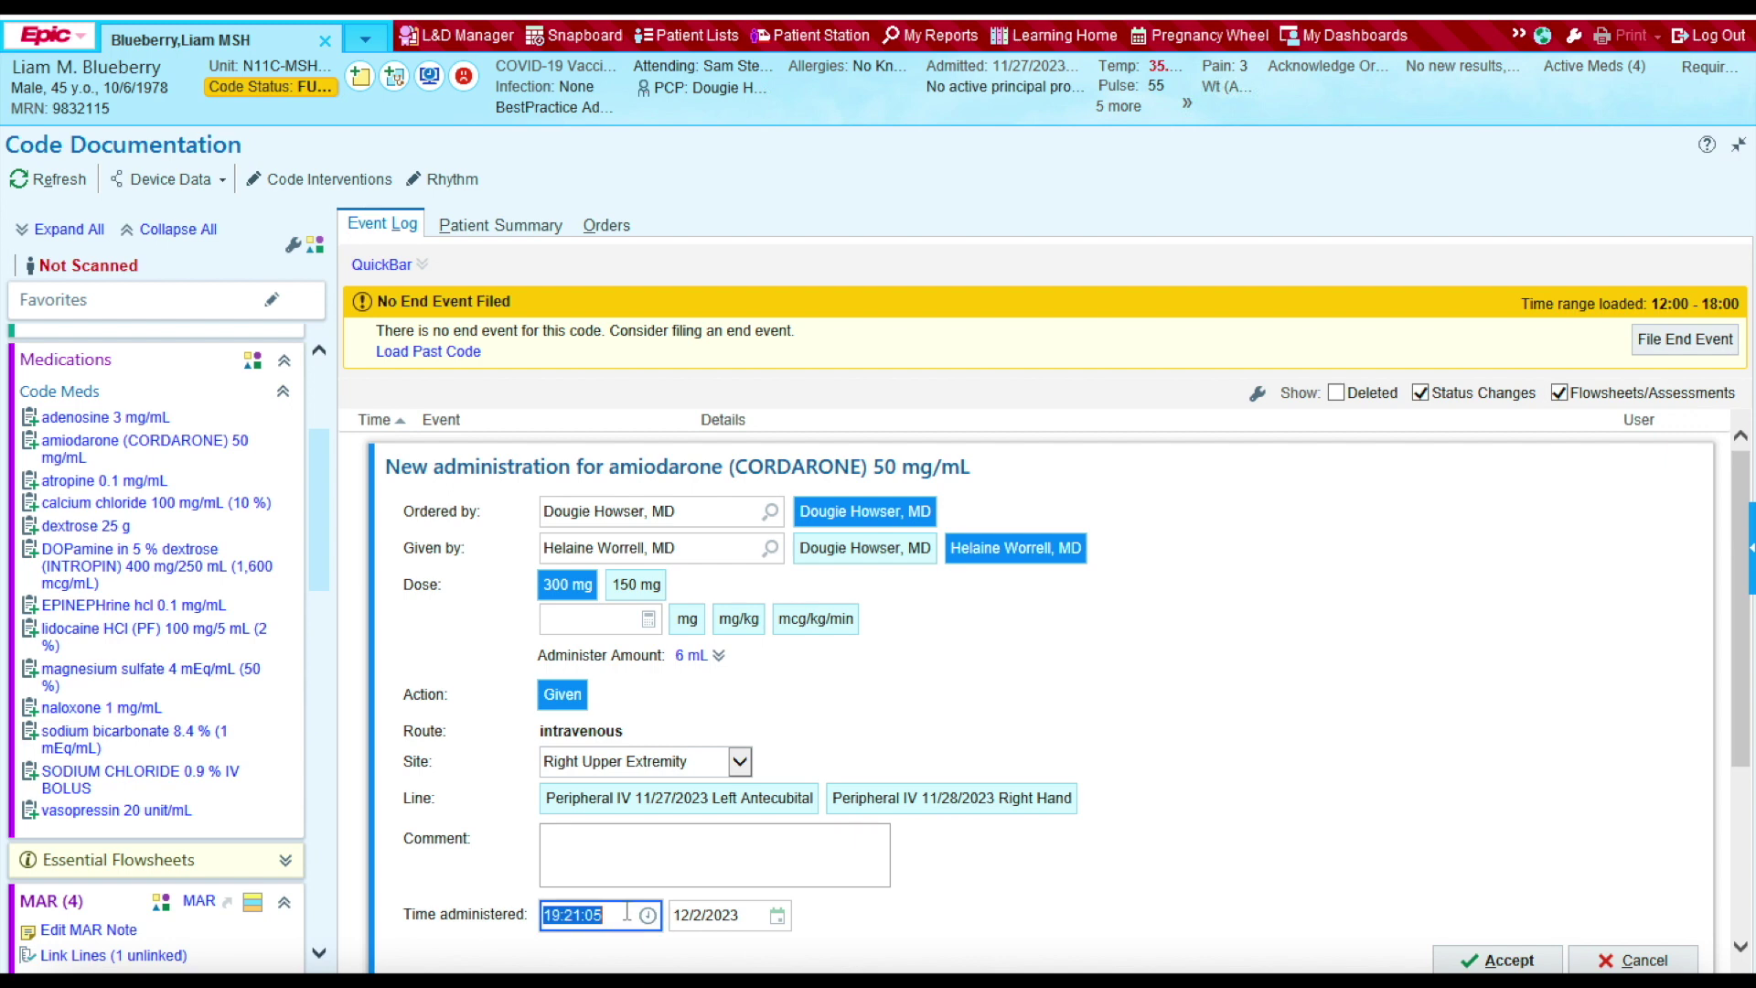
pyautogui.write('1203')
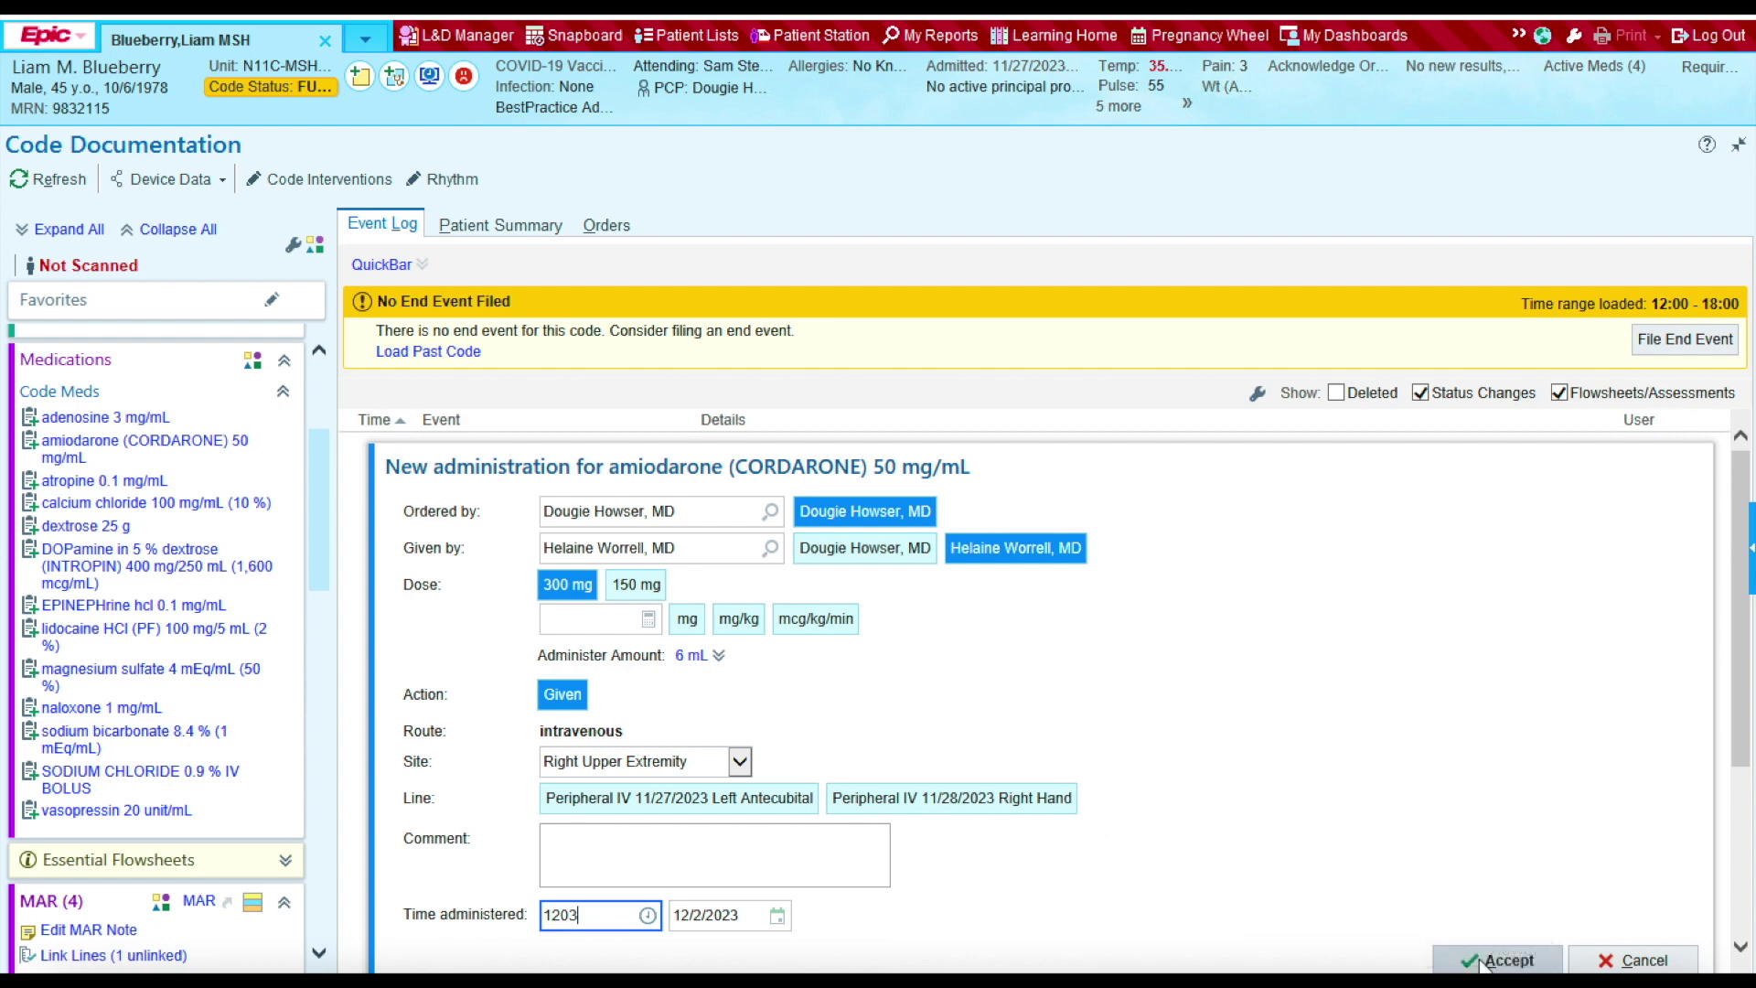
pyautogui.click(1737, 681)
pyautogui.moveTo(1738, 681); pyautogui.dragTo(1677, 722)
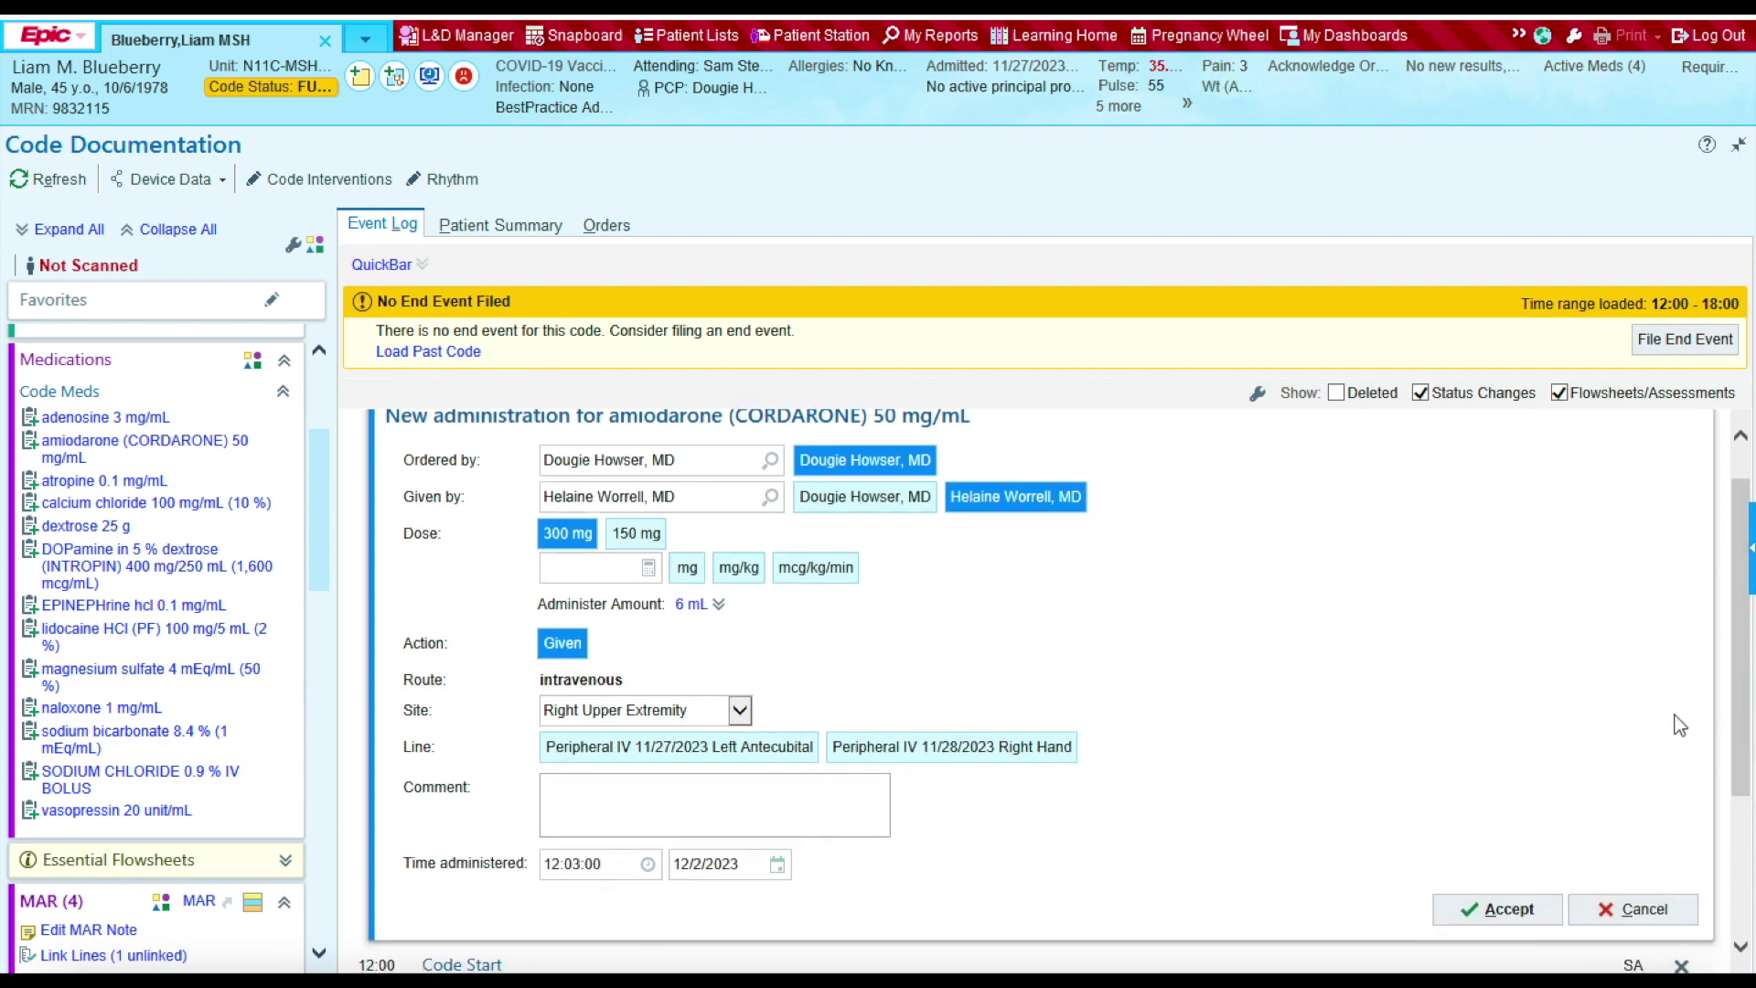
pyautogui.click(1487, 910)
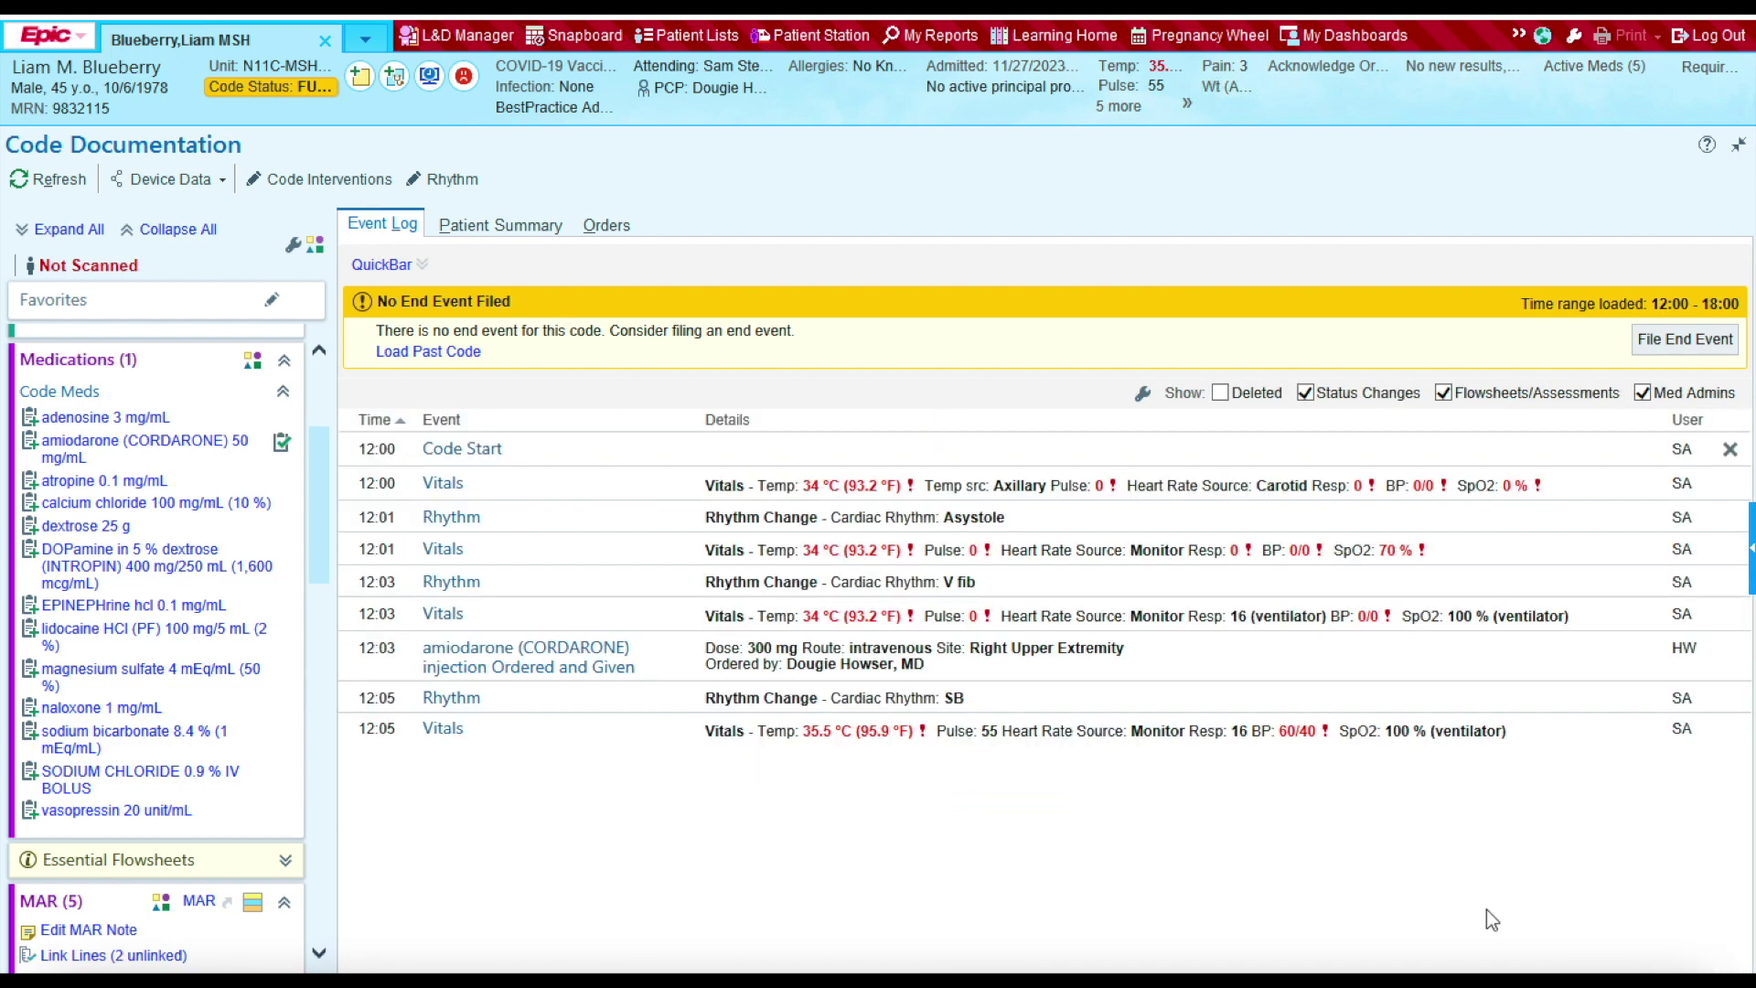
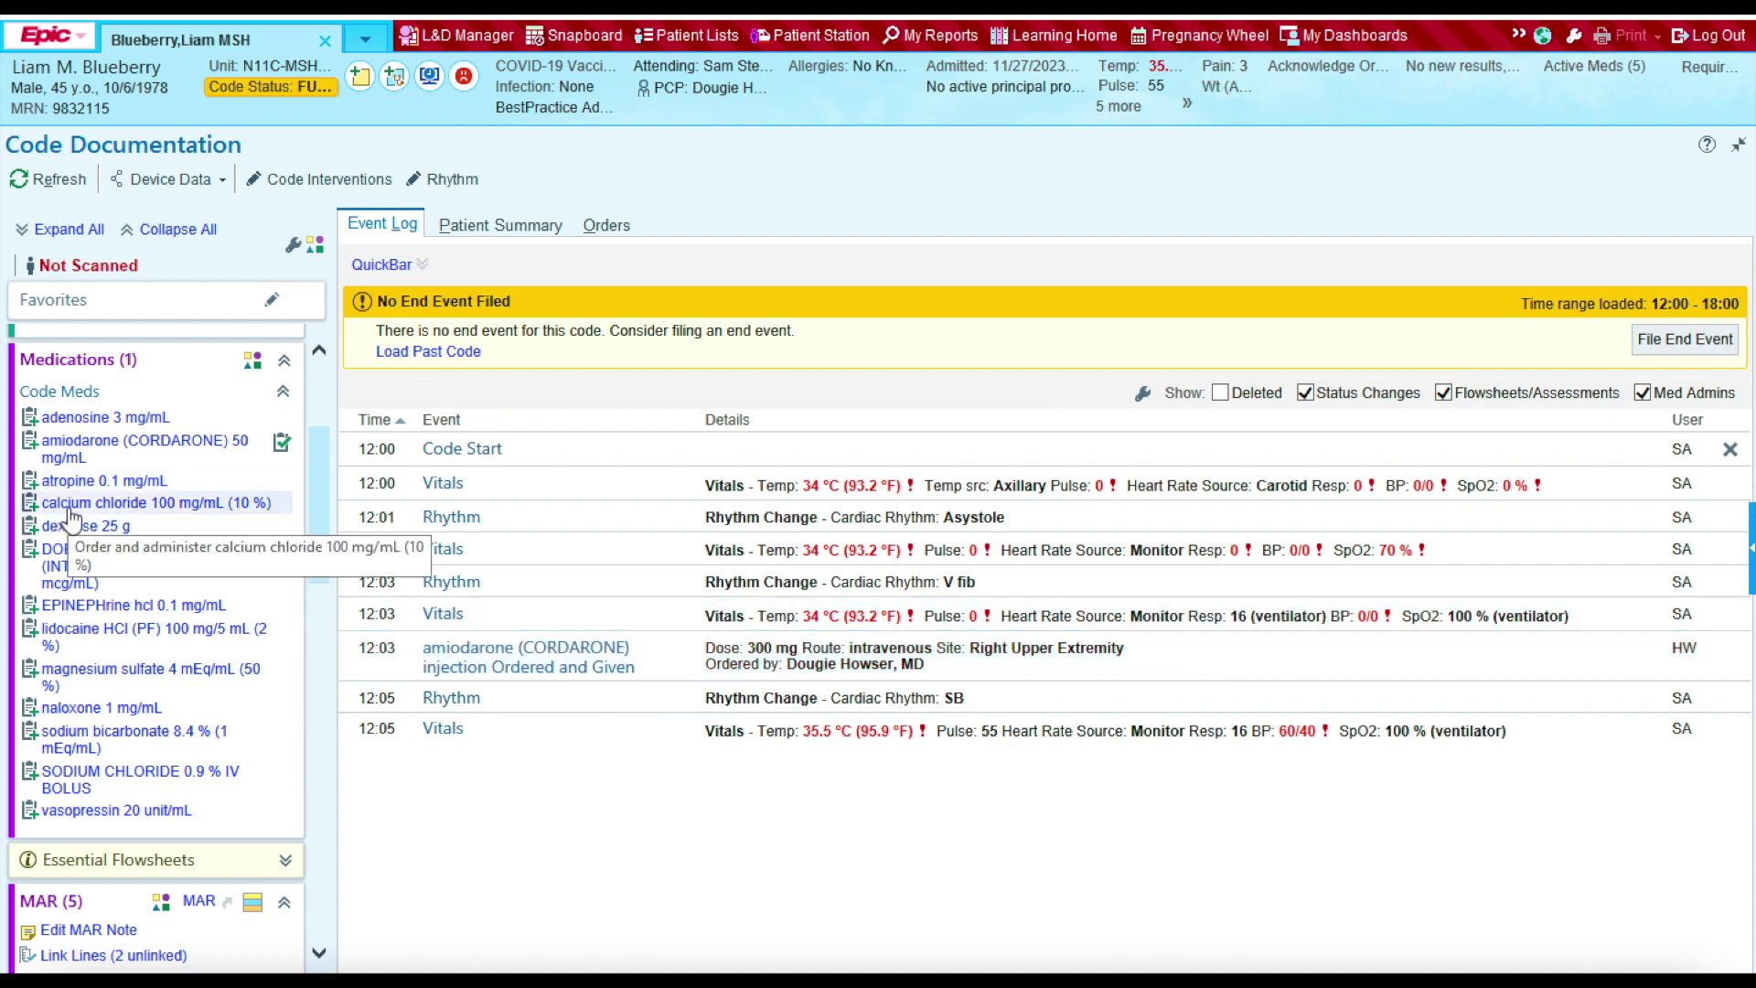
# Step: Document calcium chloride 1 g IV in the right upper extremity at 12:03
pyautogui.click(70, 506)
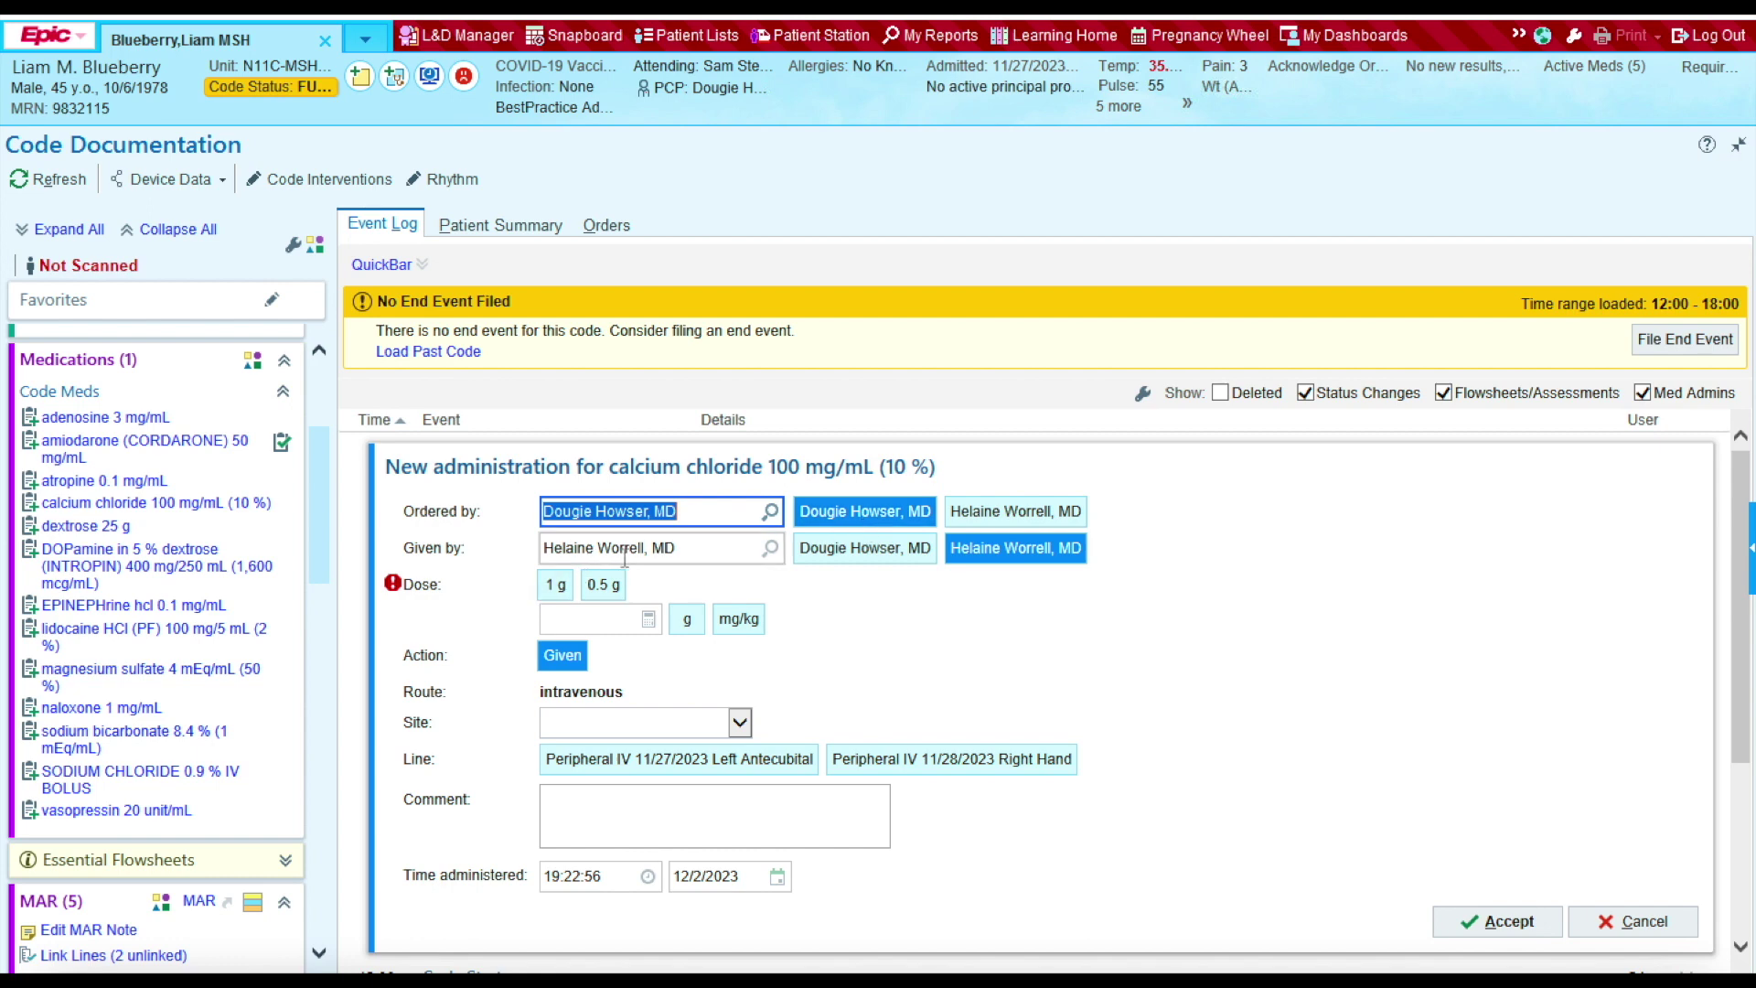
pyautogui.click(556, 584)
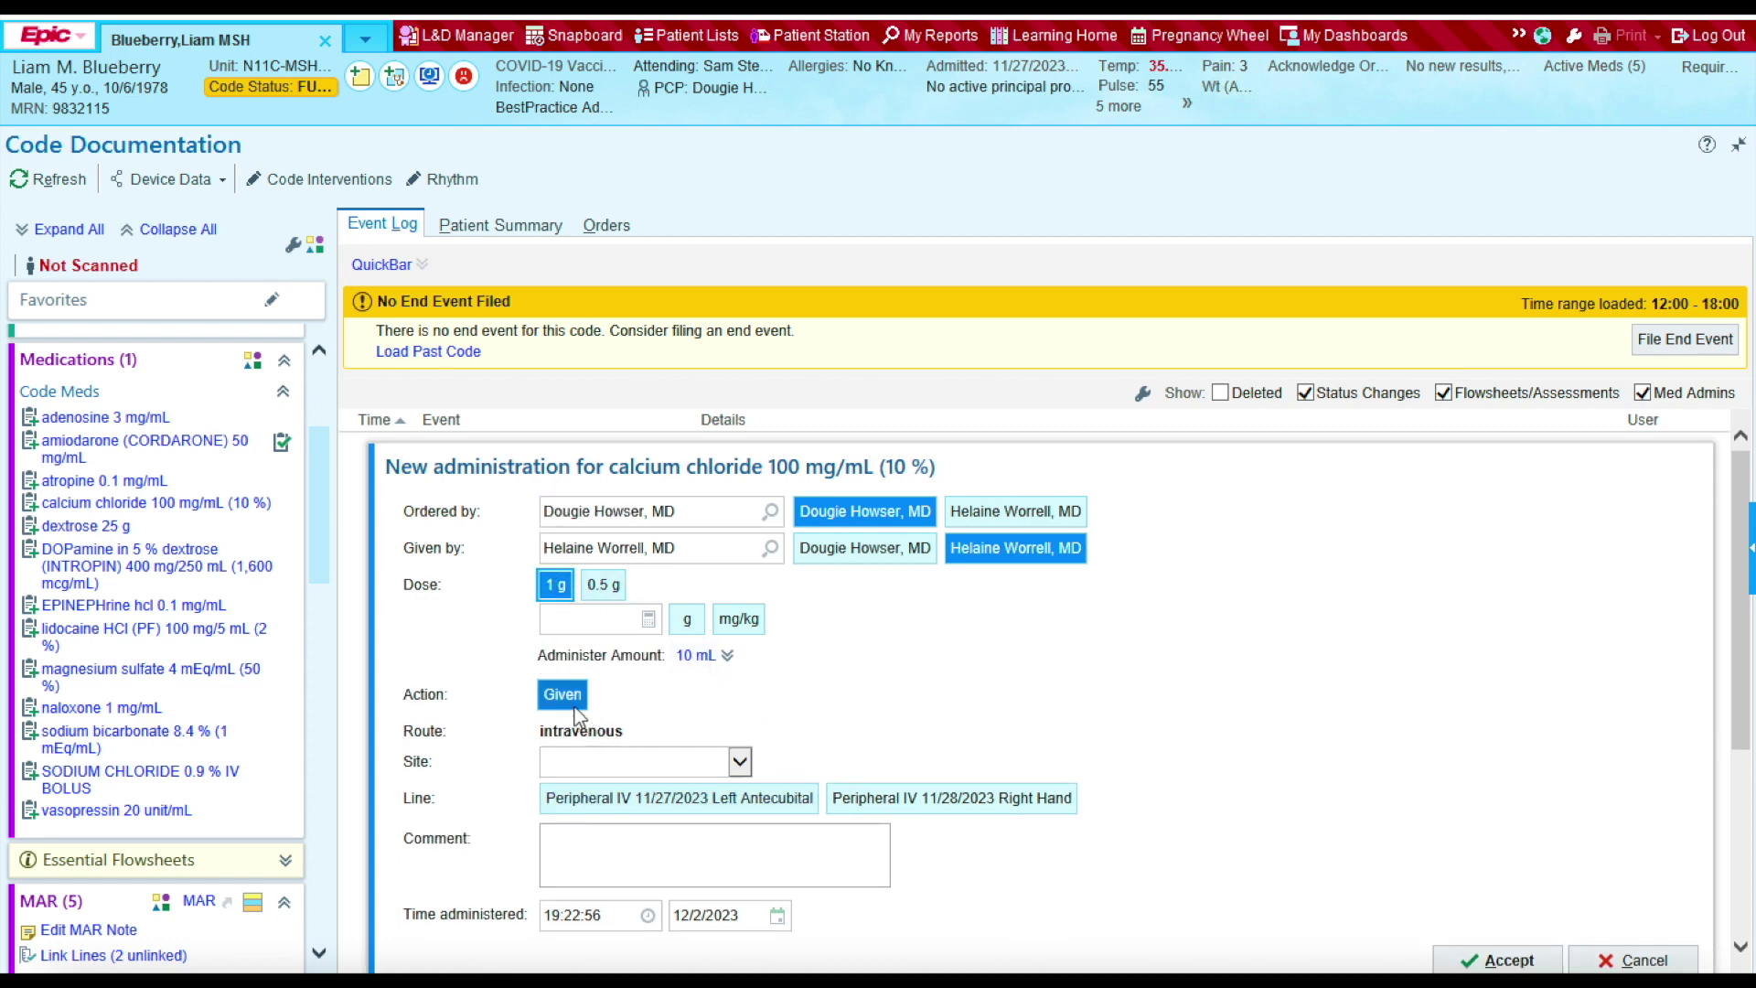
pyautogui.click(741, 762)
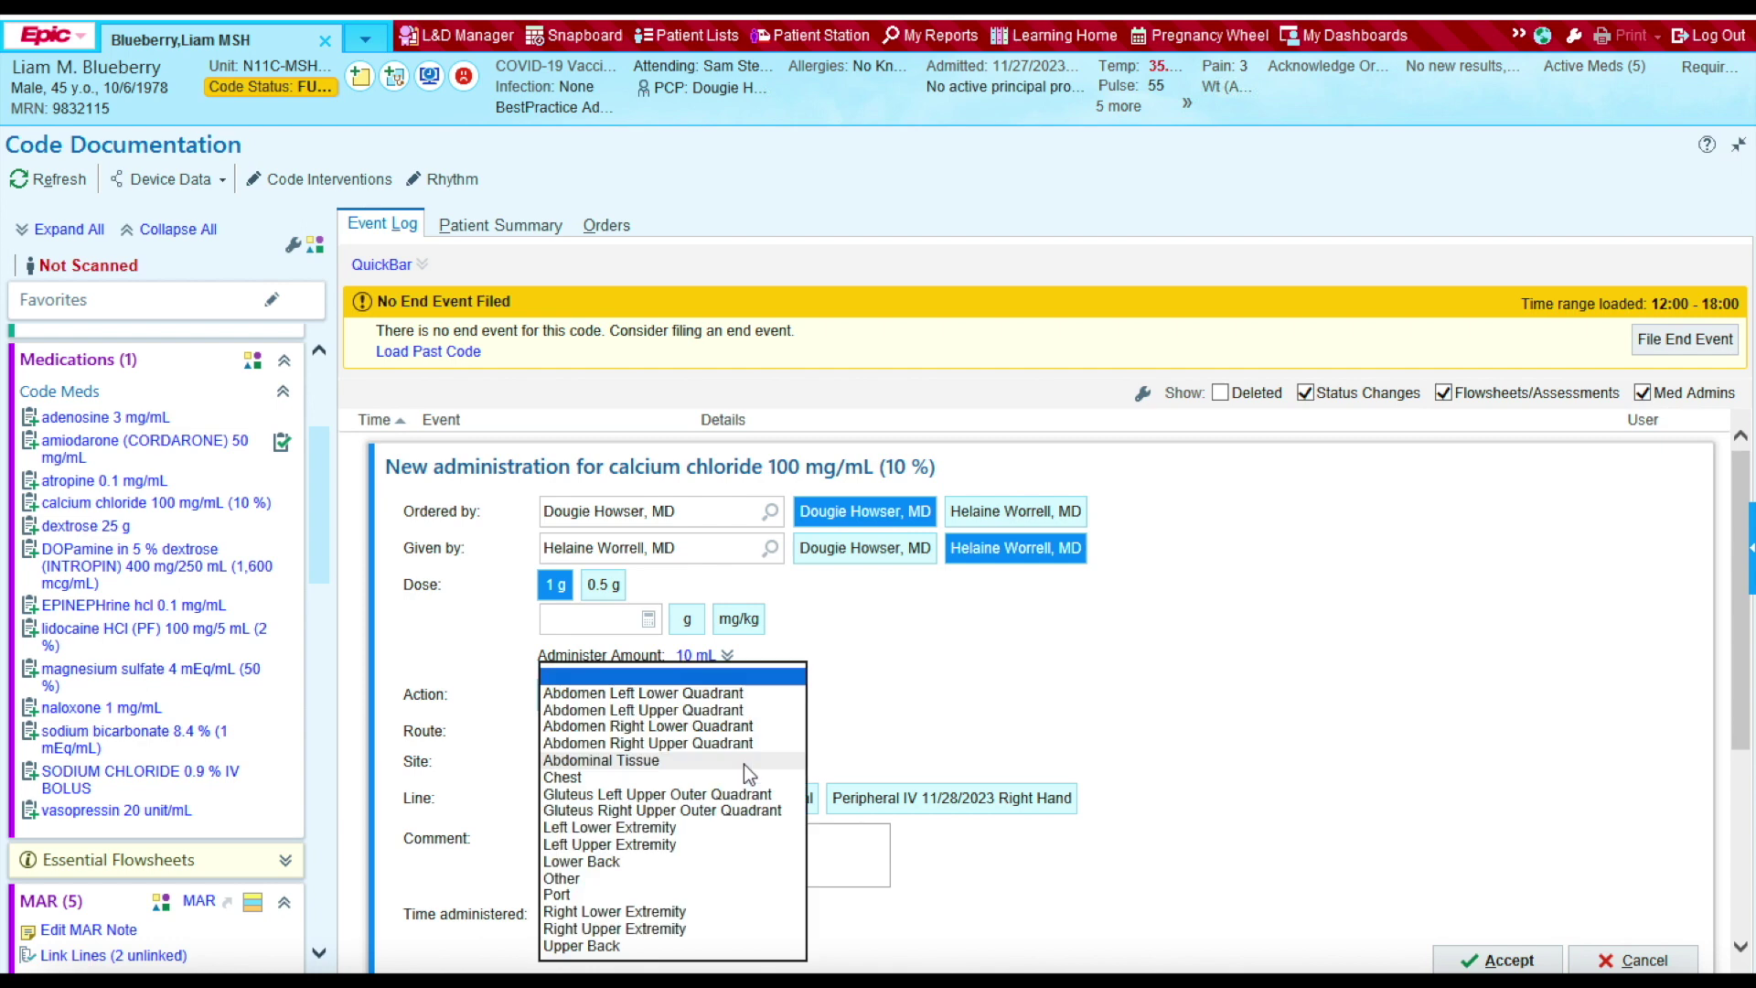
pyautogui.click(644, 929)
pyautogui.click(631, 876)
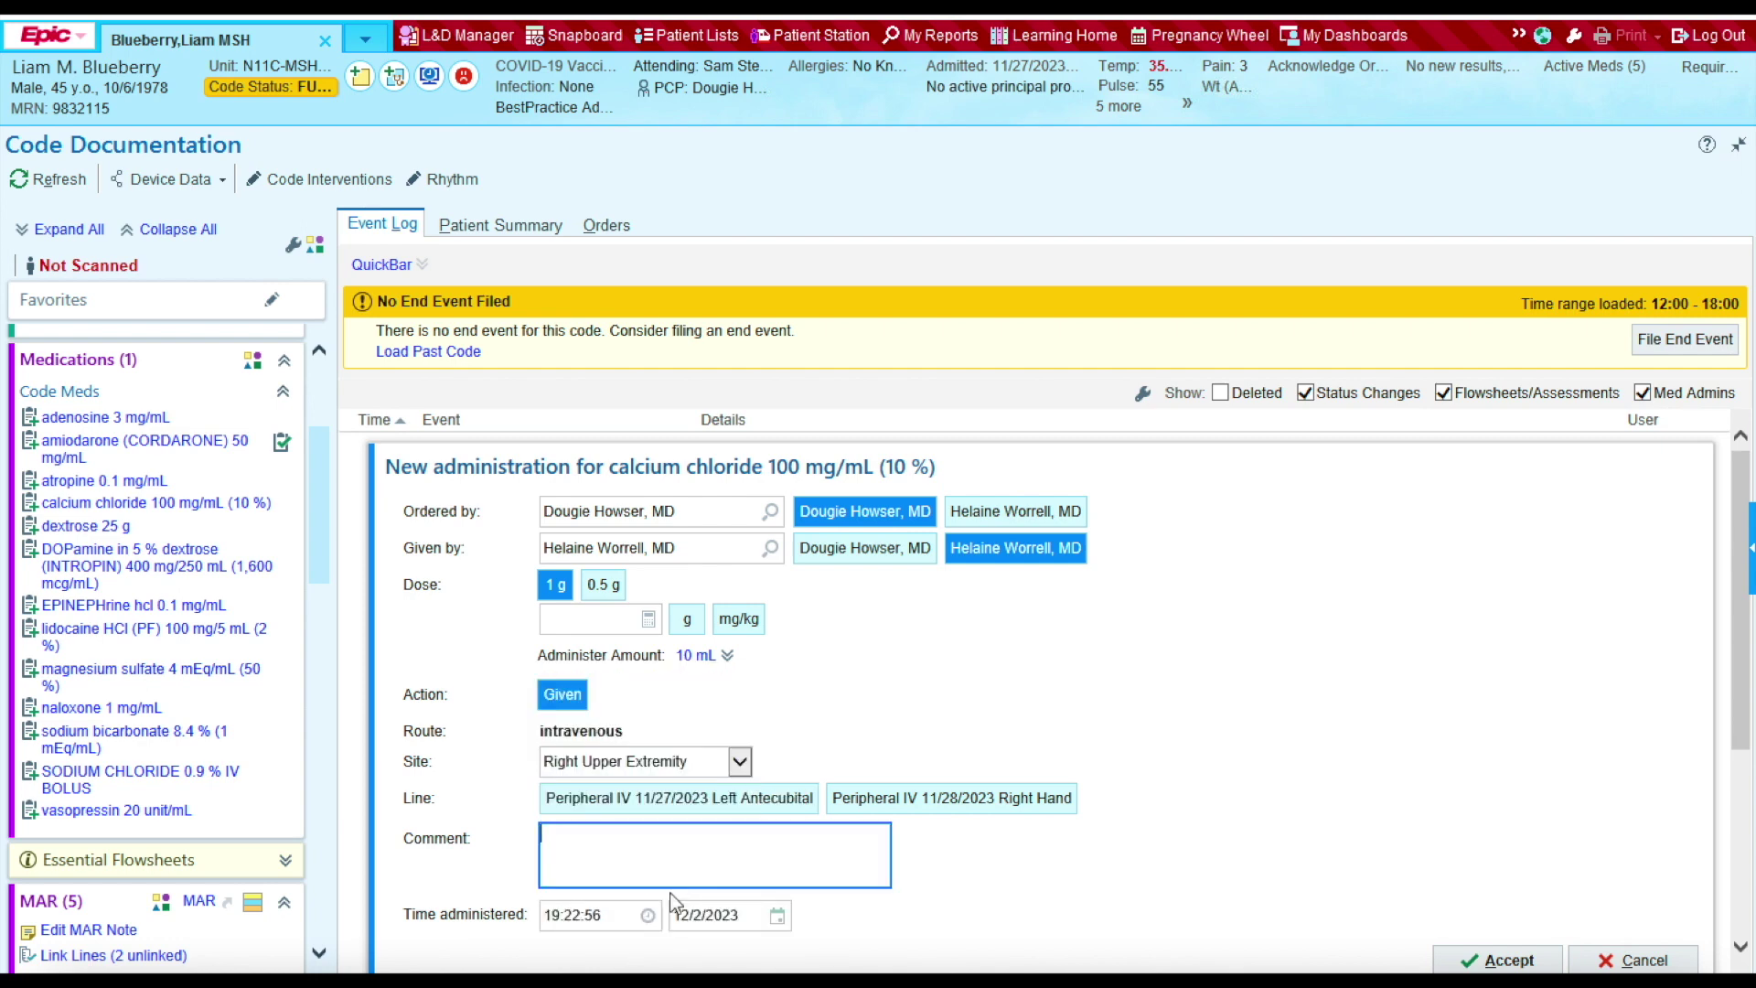
pyautogui.click(600, 913)
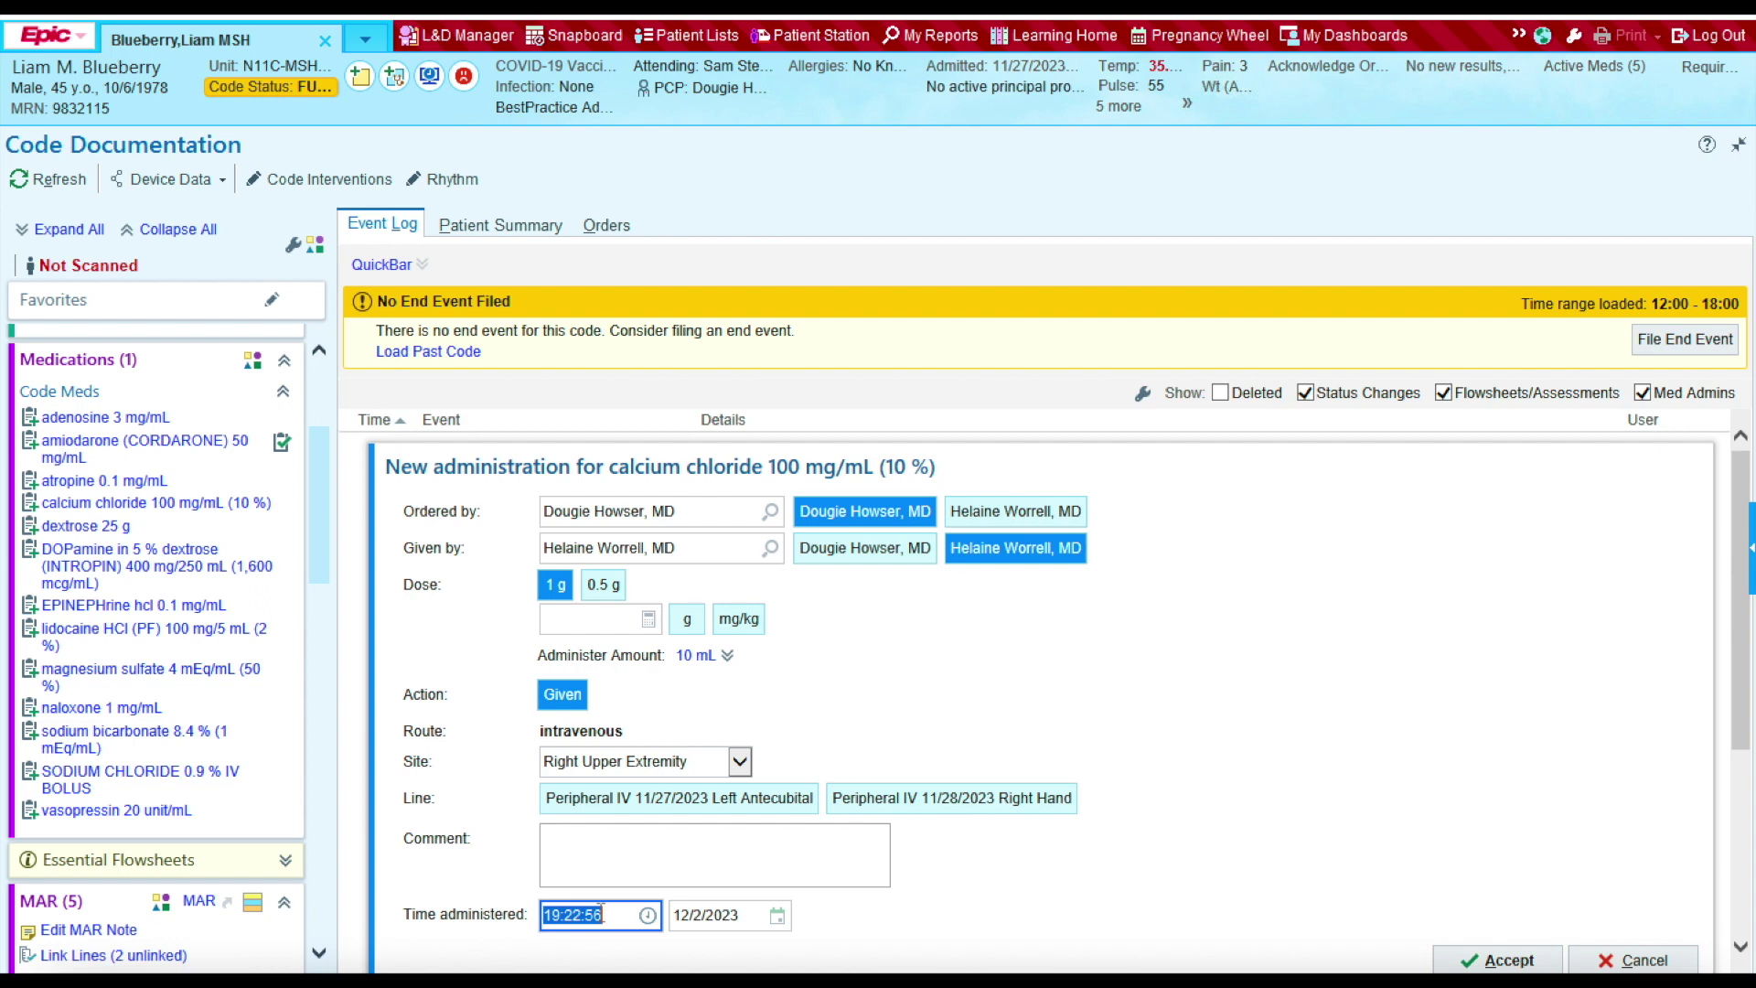
pyautogui.write('1203')
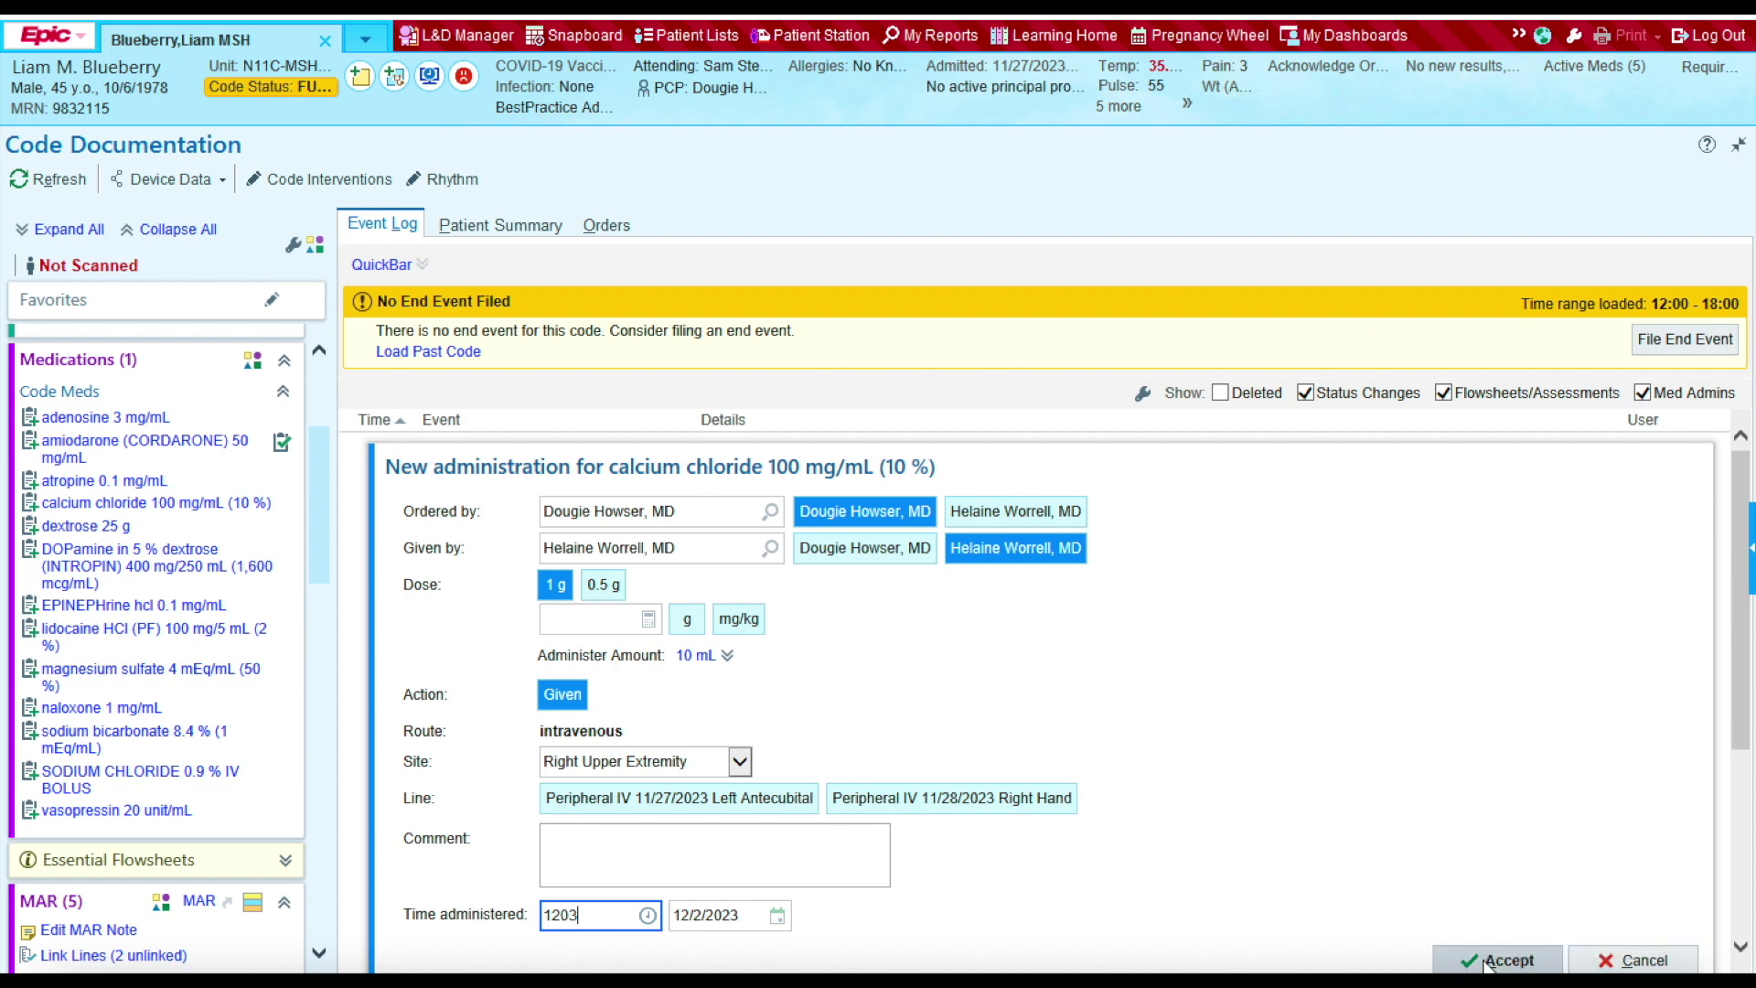
pyautogui.click(1487, 960)
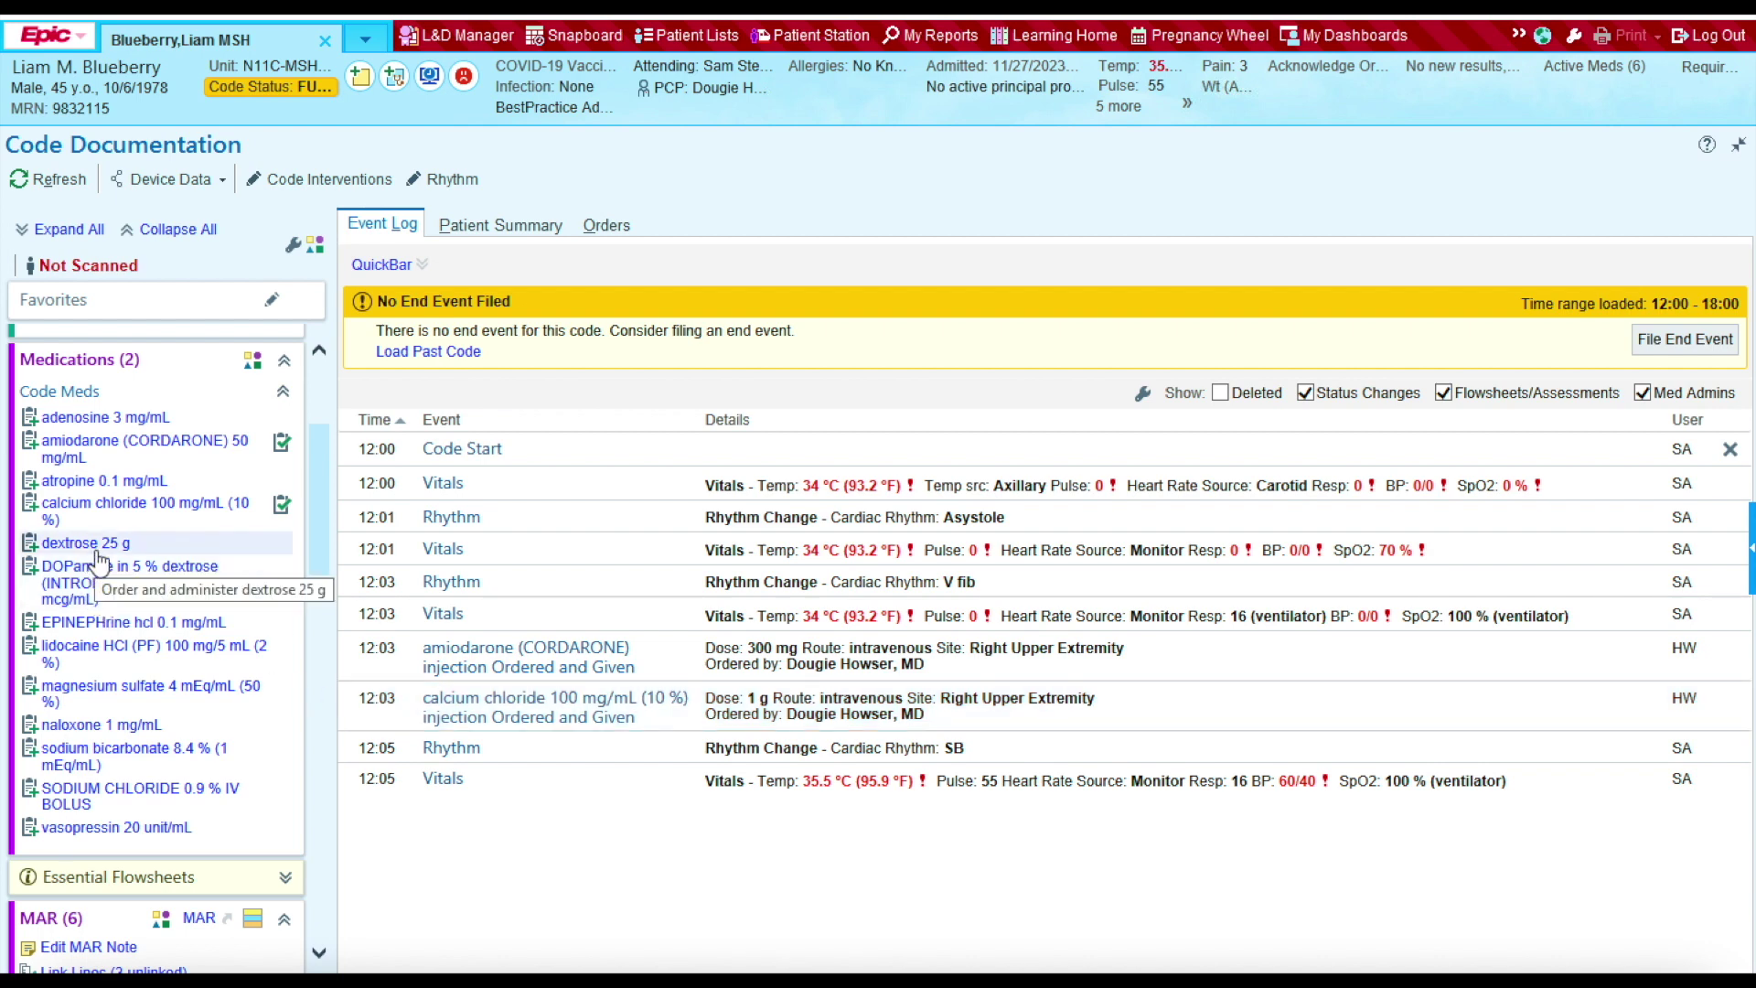
# Step: Document dextrose 50 mL IV push in the right upper extremity, timed 12:00
pyautogui.click(92, 544)
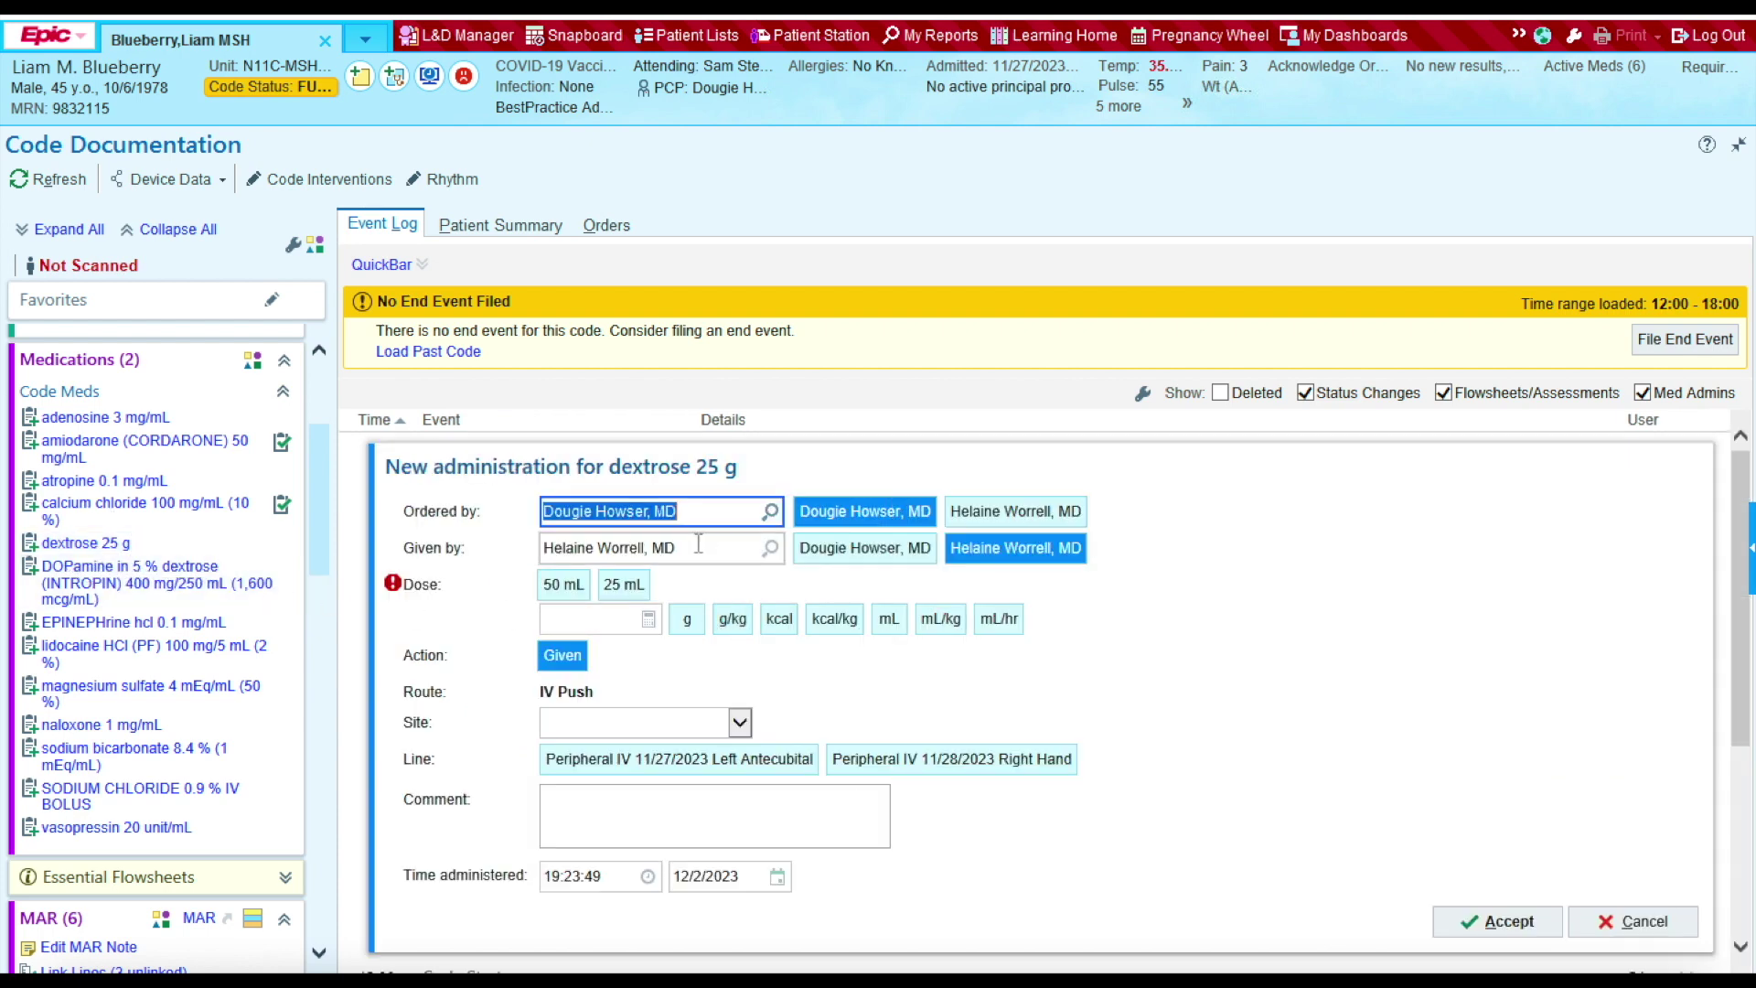
pyautogui.click(576, 586)
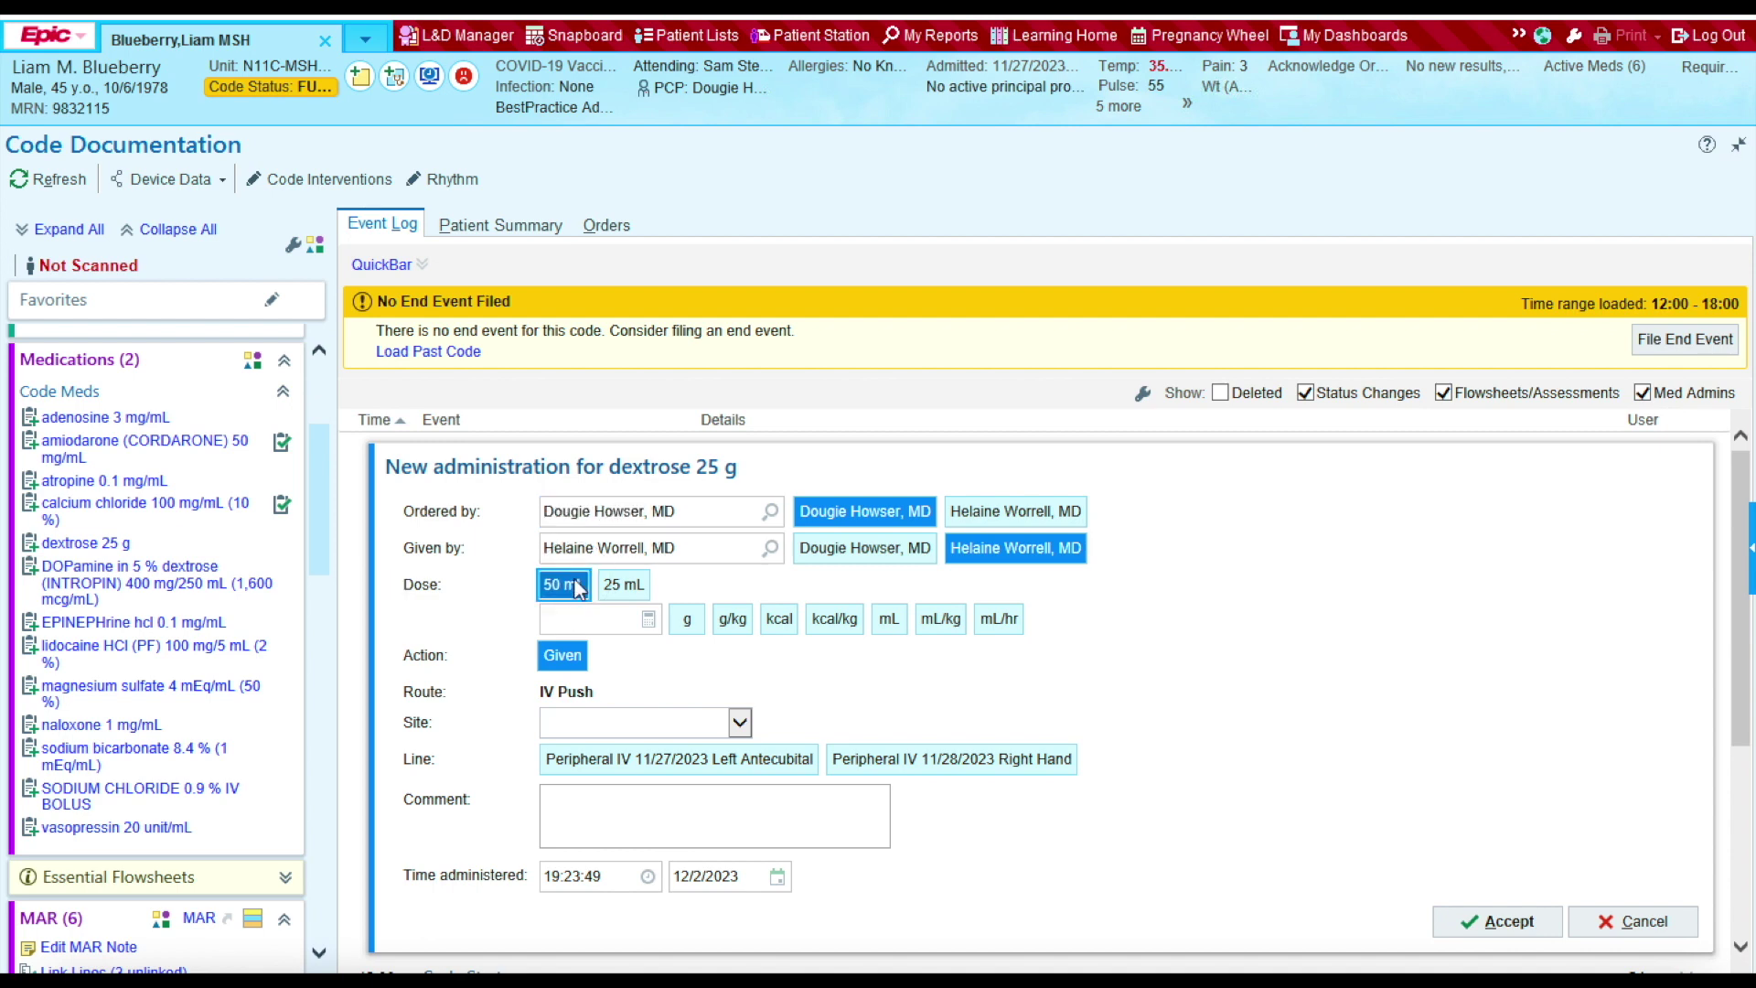
pyautogui.click(739, 725)
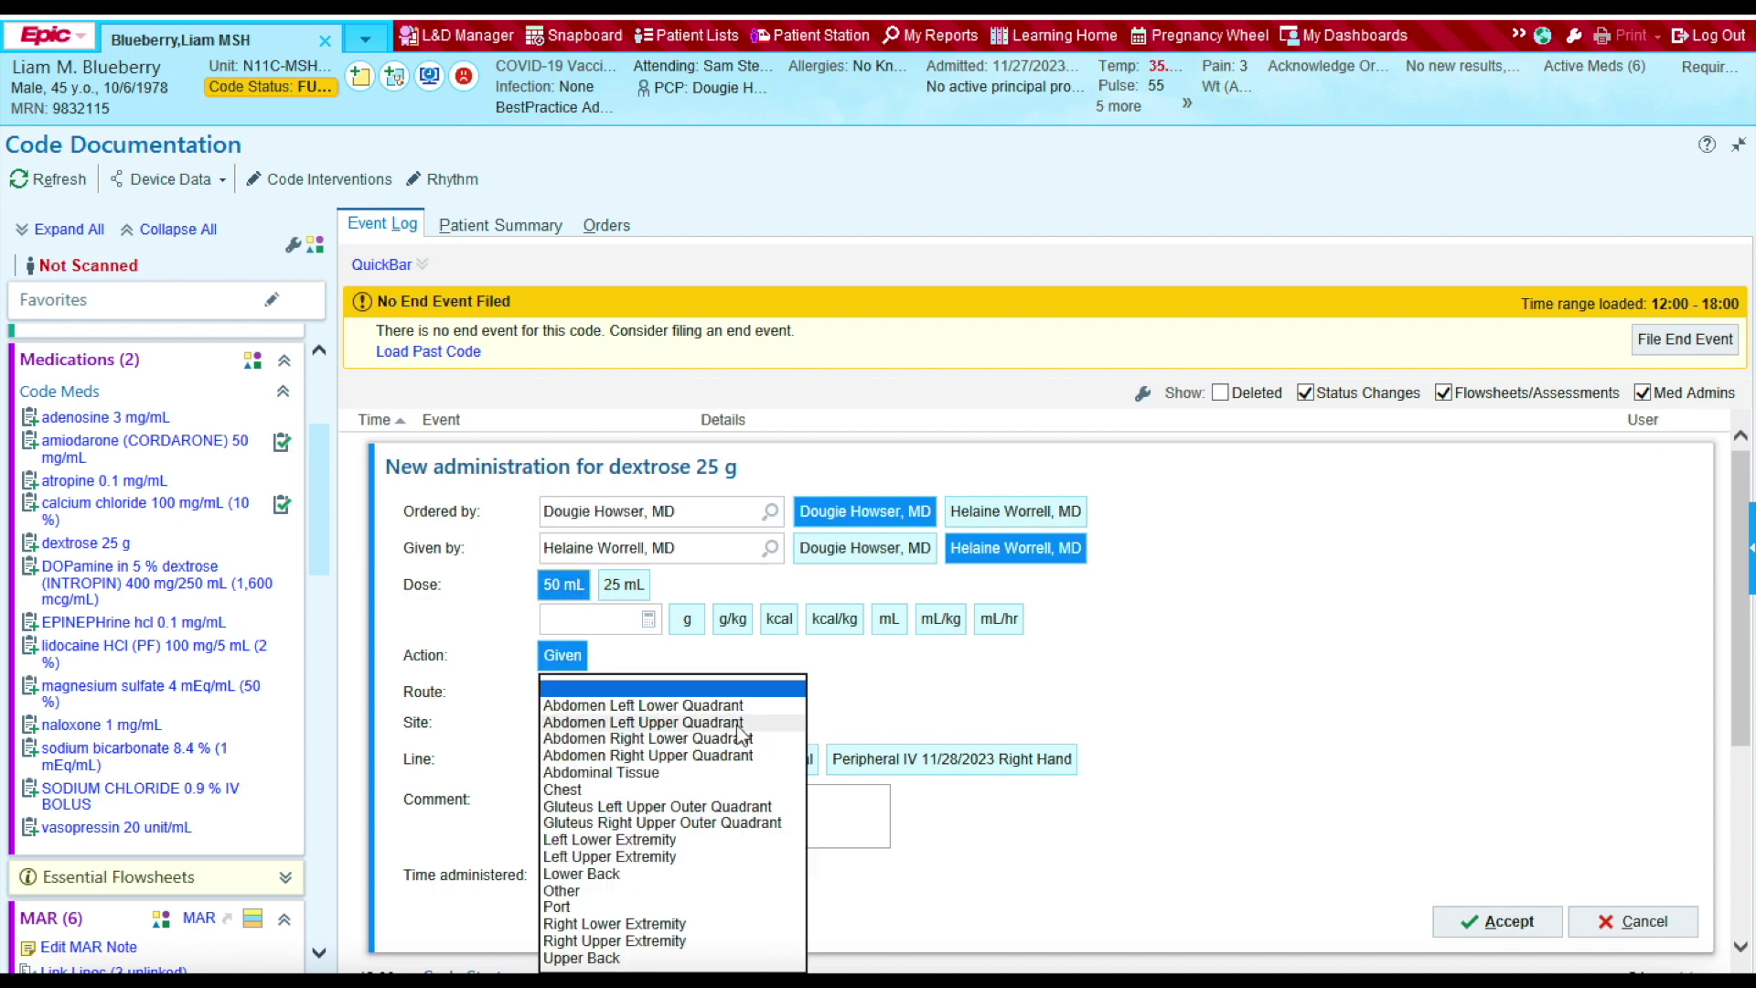
pyautogui.click(635, 939)
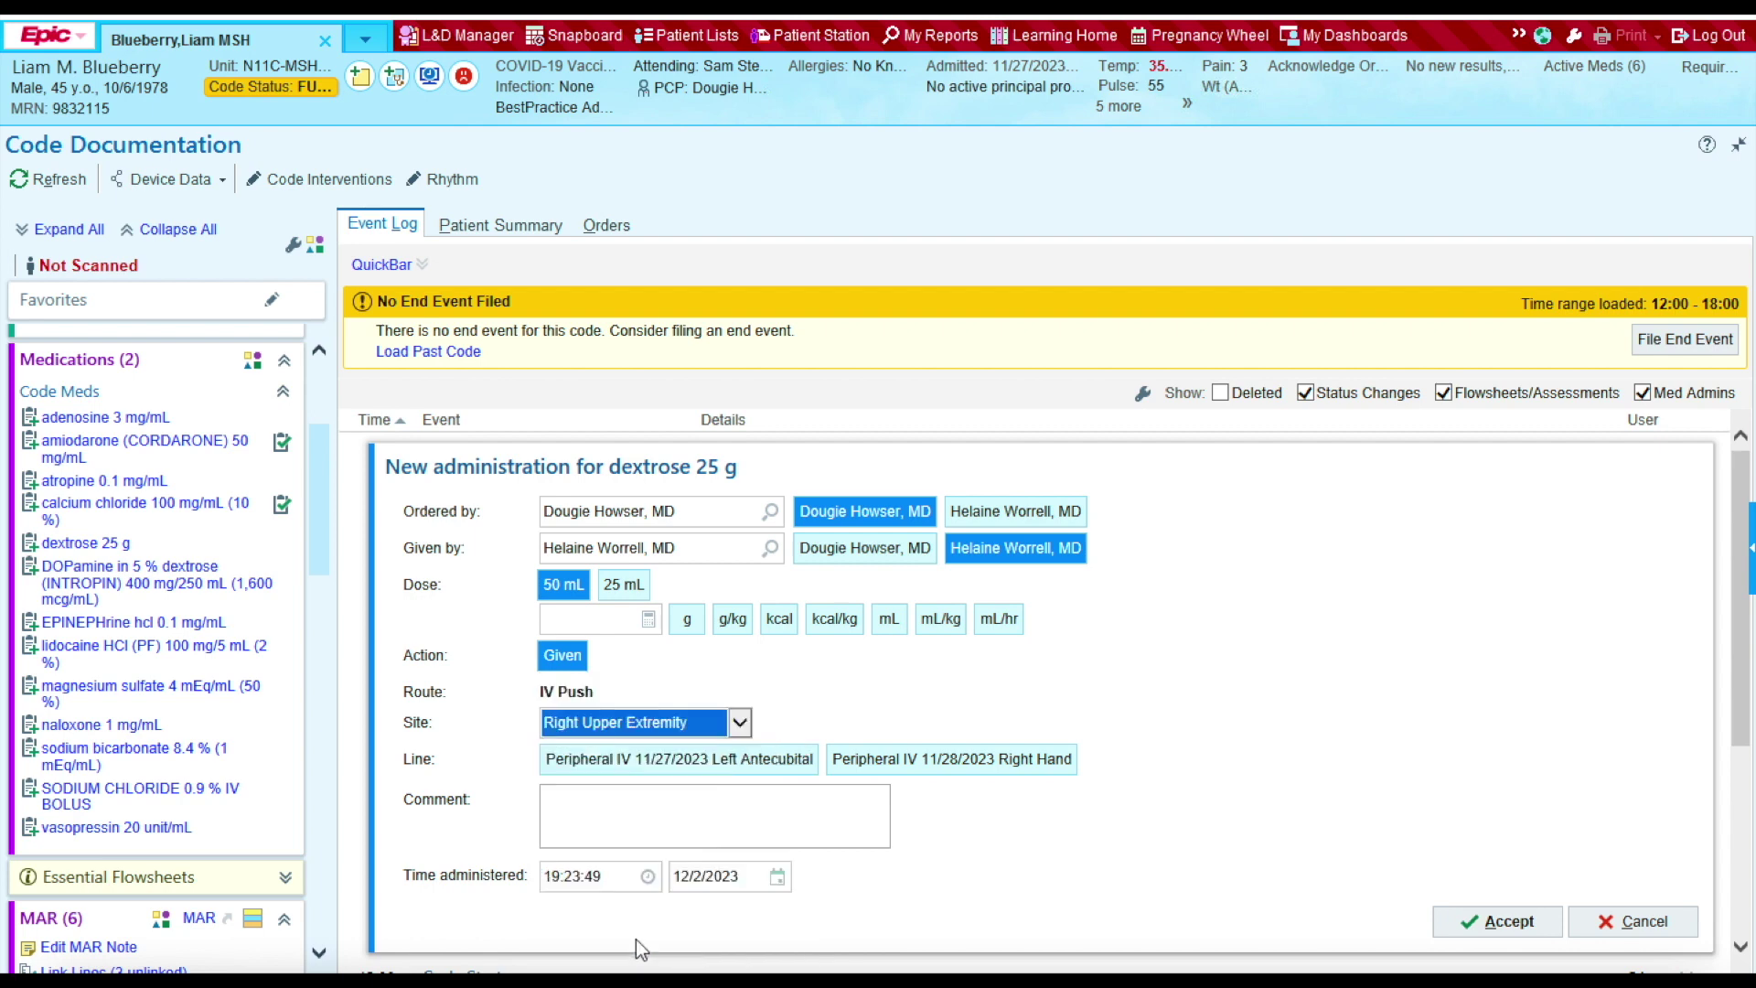
pyautogui.click(616, 880)
pyautogui.write('1200')
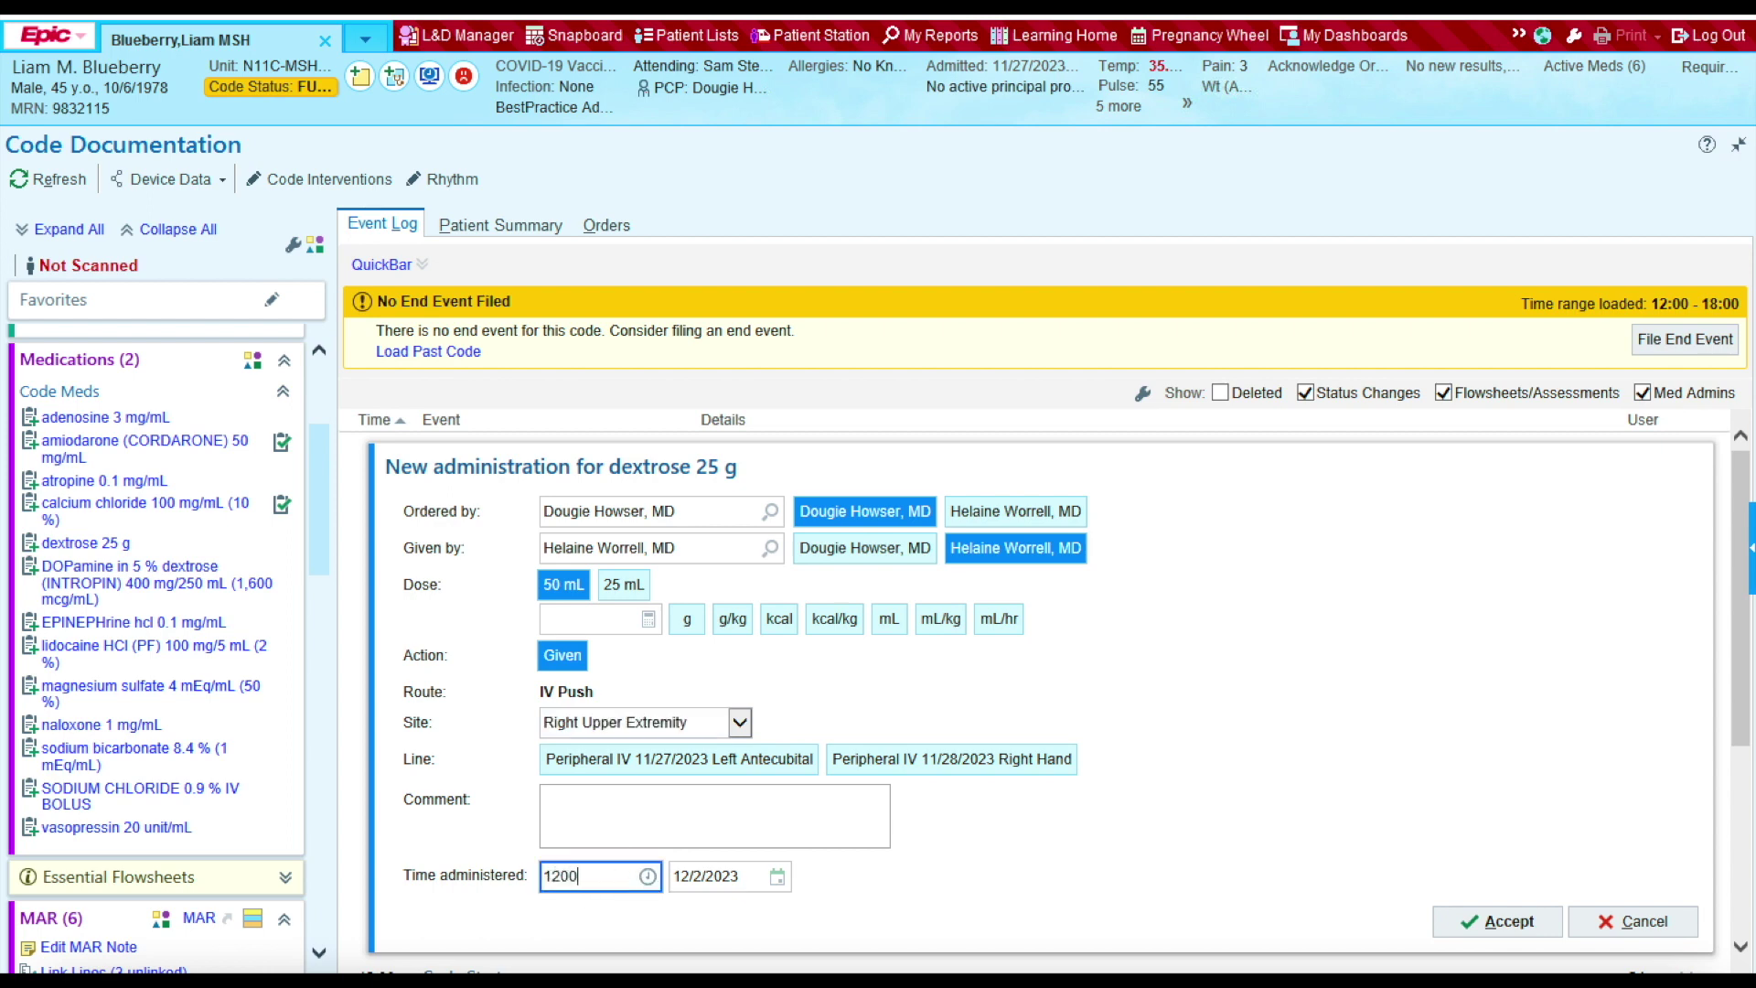
pyautogui.click(1150, 821)
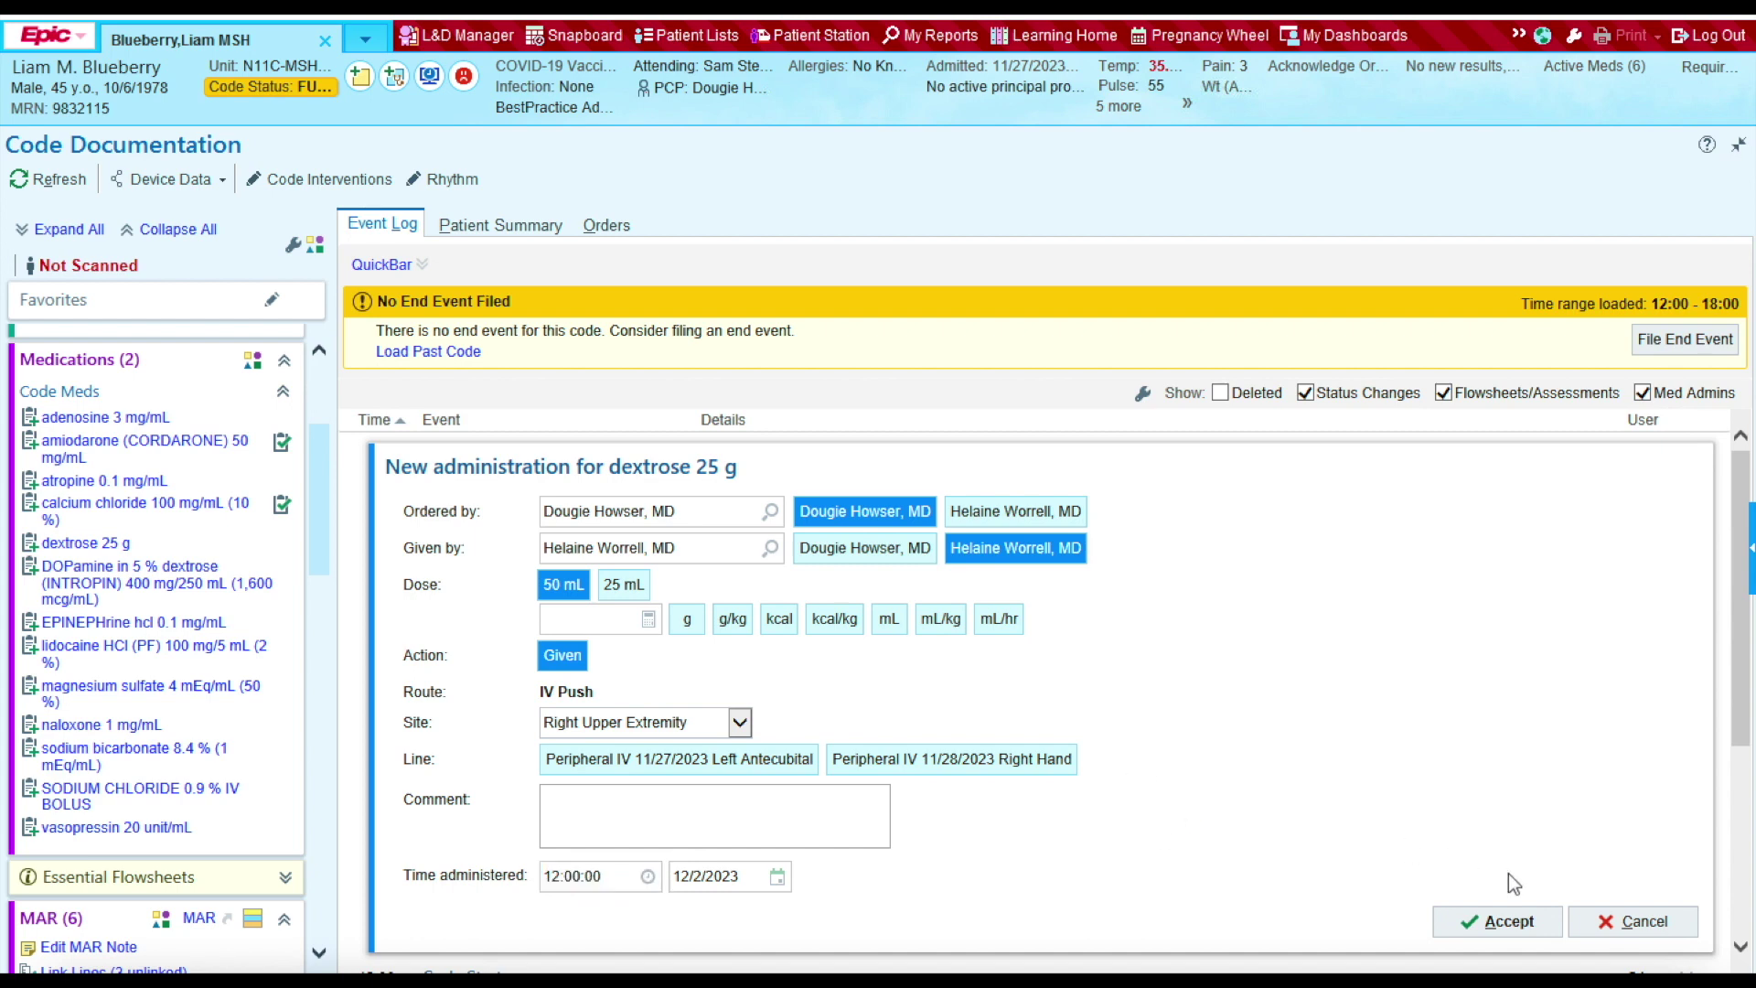
pyautogui.click(1476, 922)
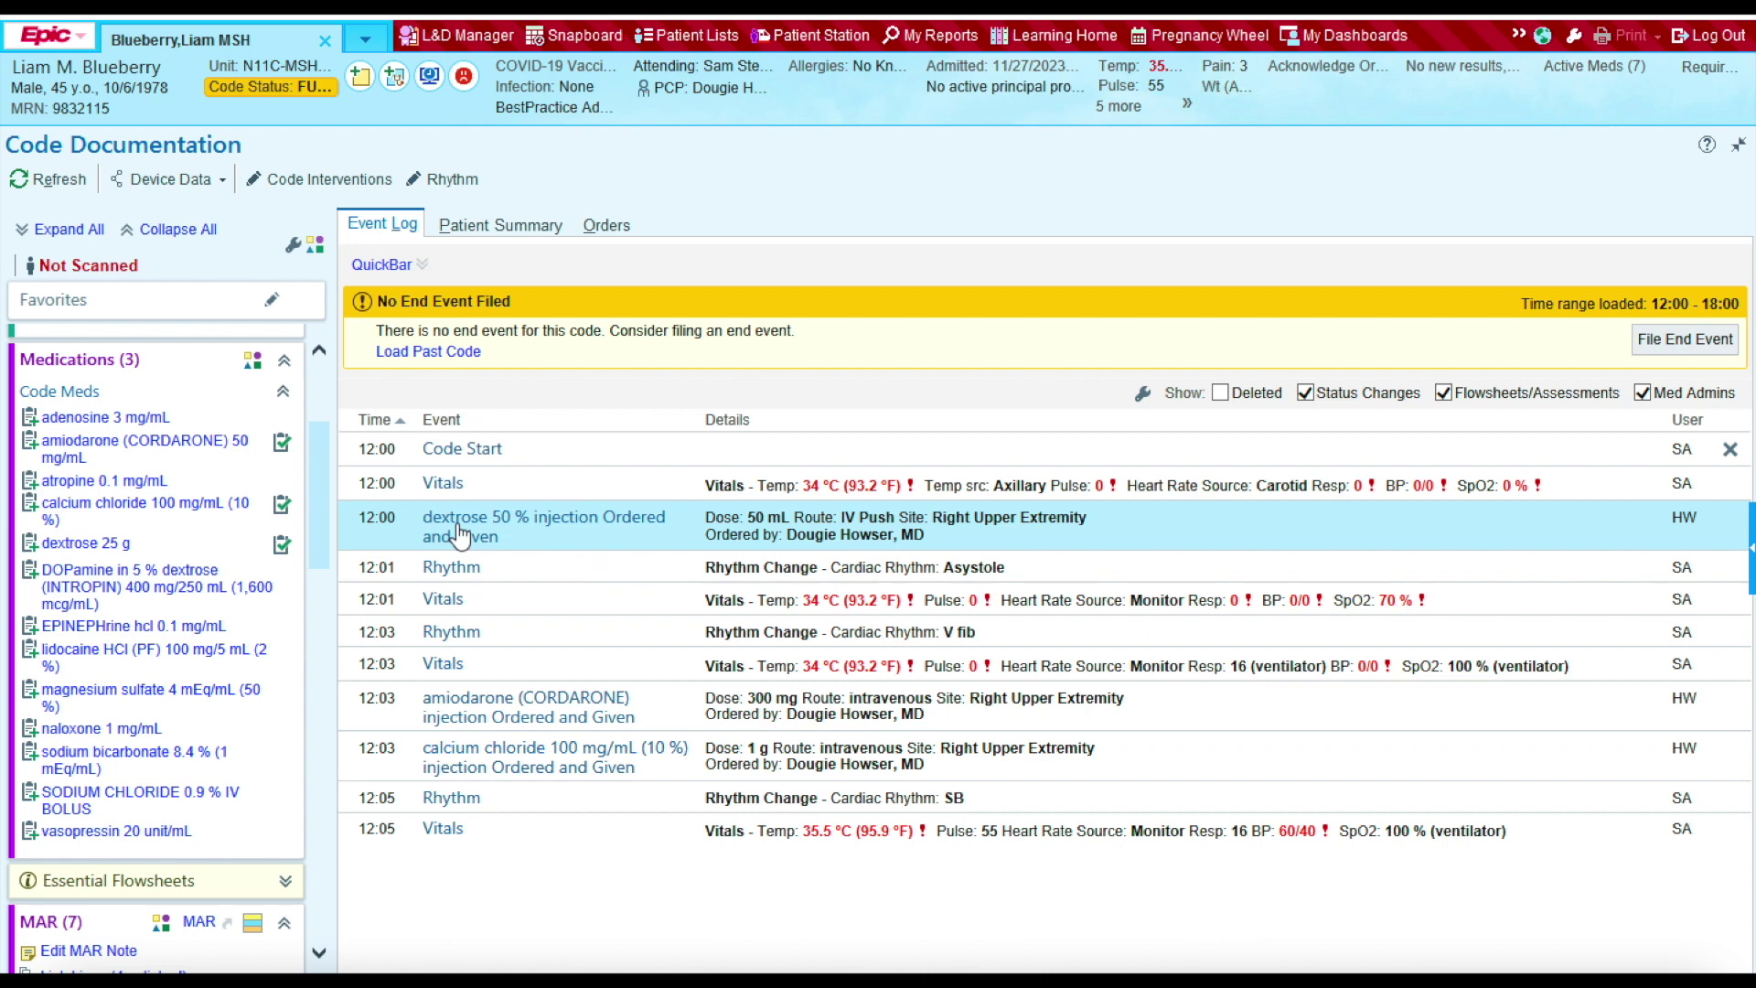
# Step: Document EPINEPHrine 1 mg IV in the right upper extremity at 12:01
pyautogui.click(67, 626)
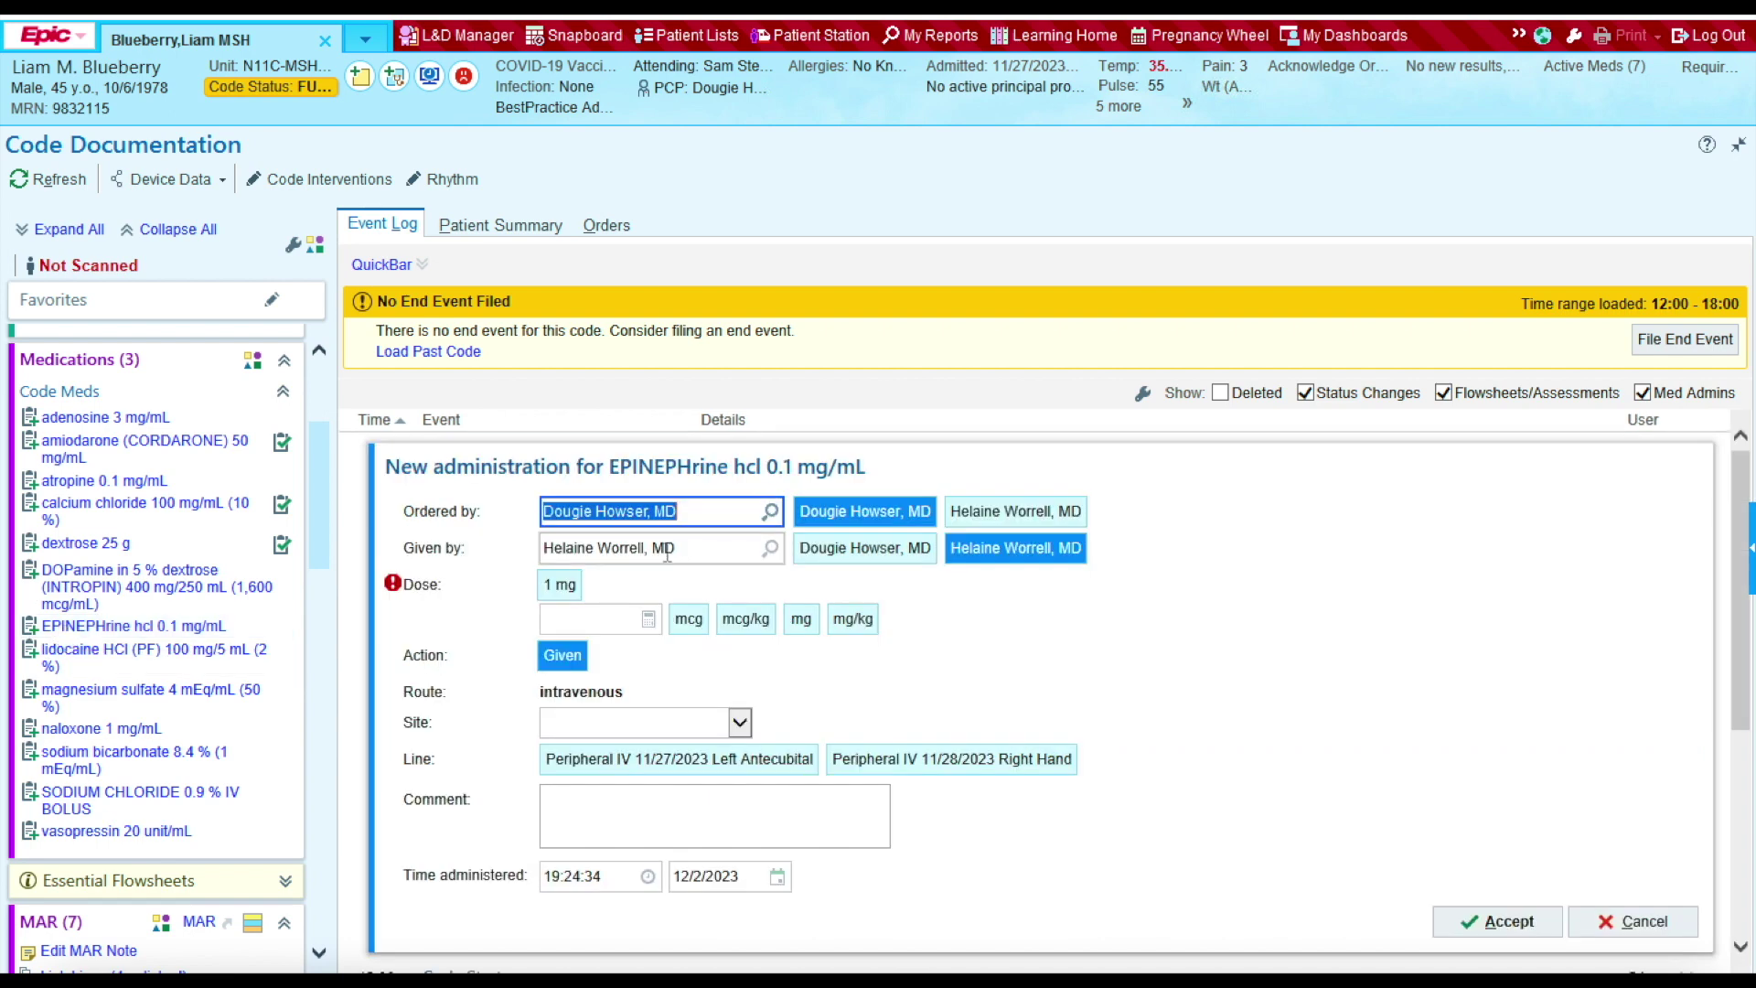
pyautogui.click(558, 586)
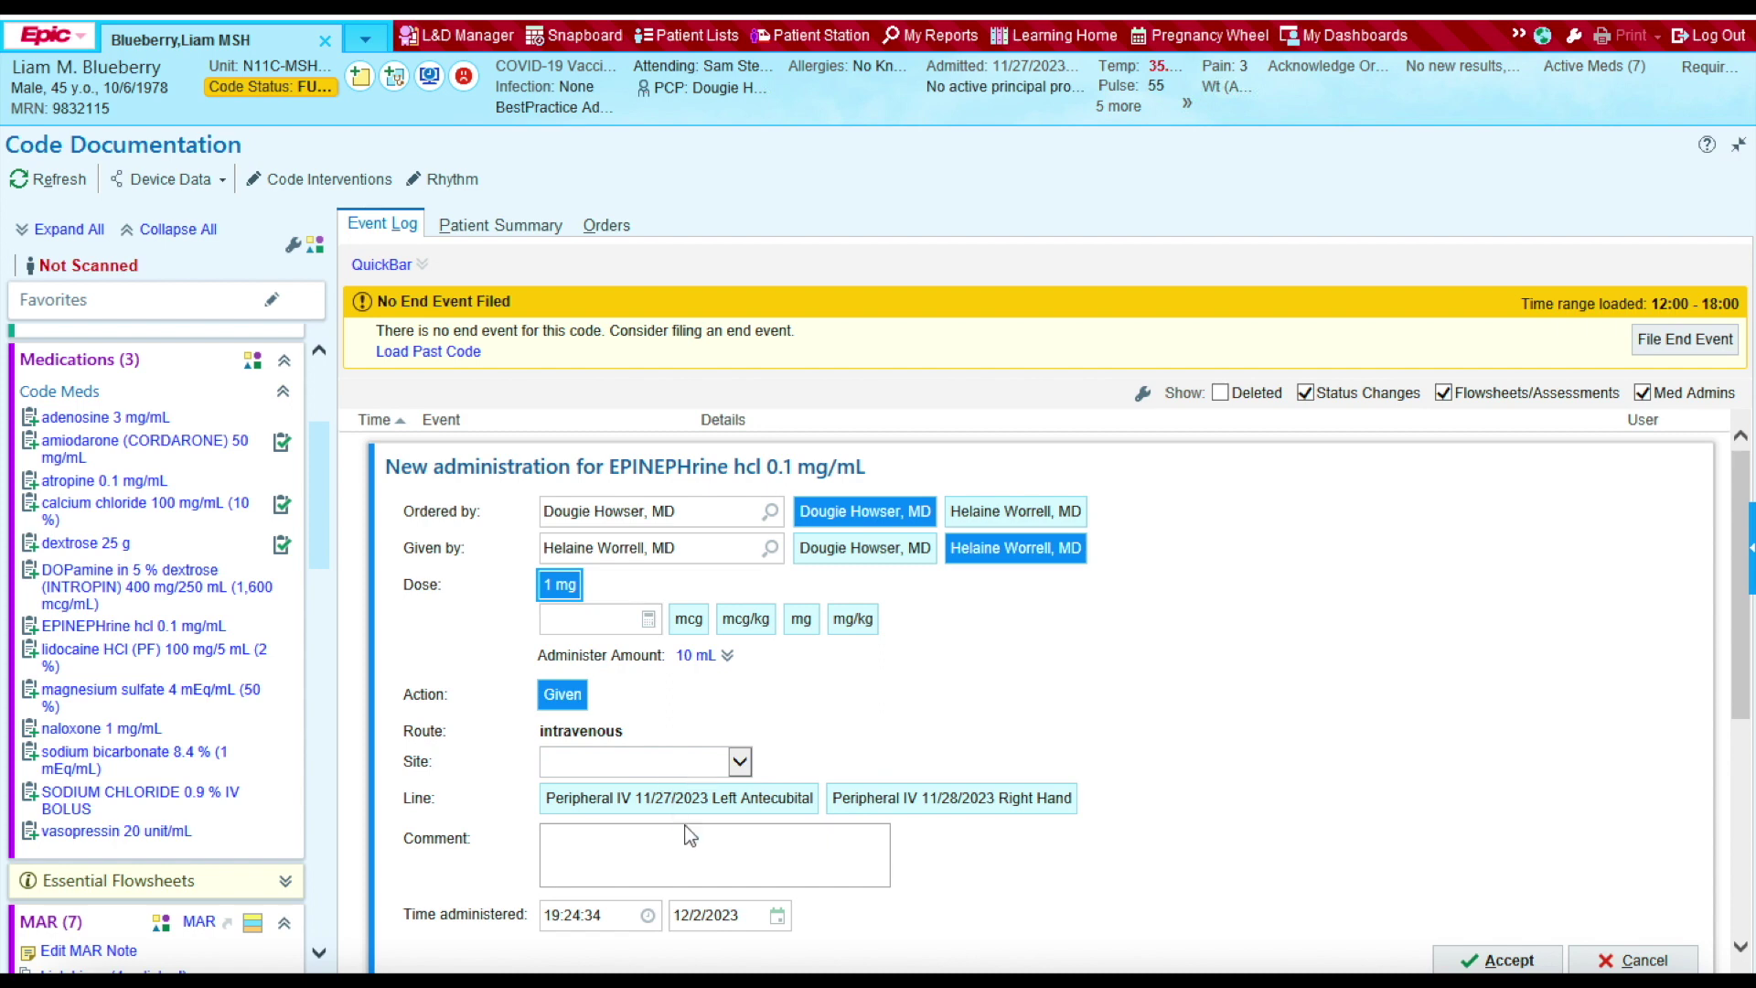
pyautogui.click(739, 762)
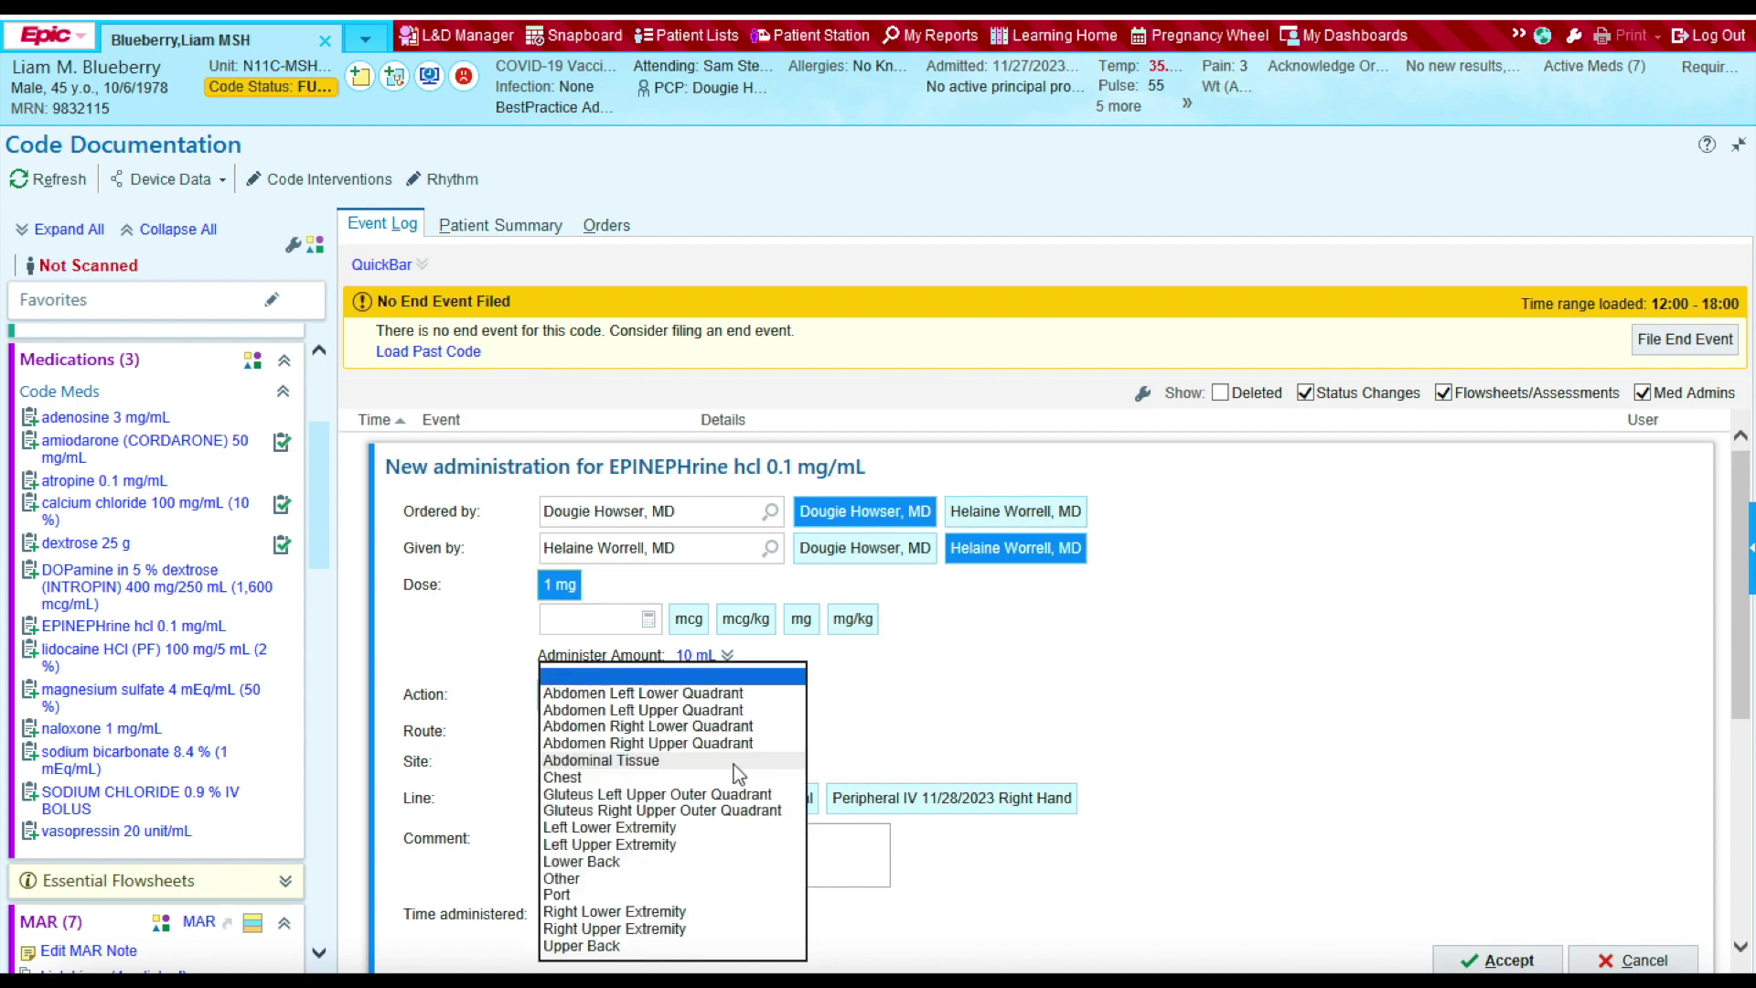
pyautogui.click(622, 930)
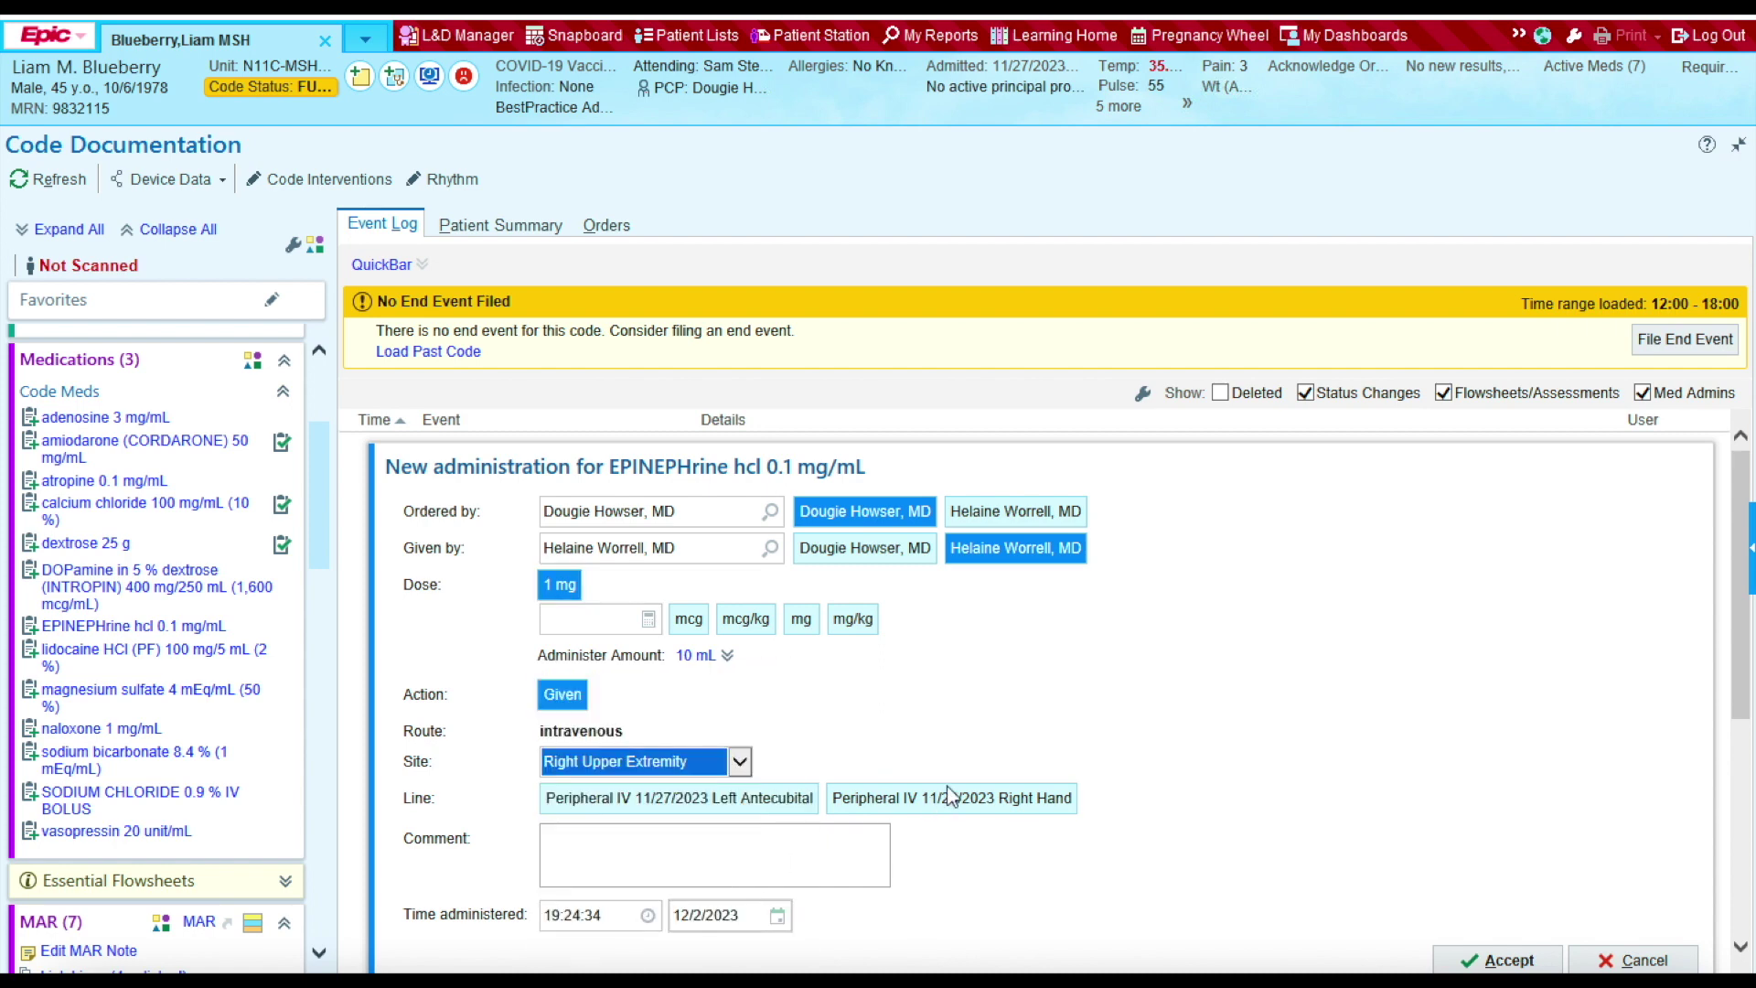
pyautogui.click(612, 919)
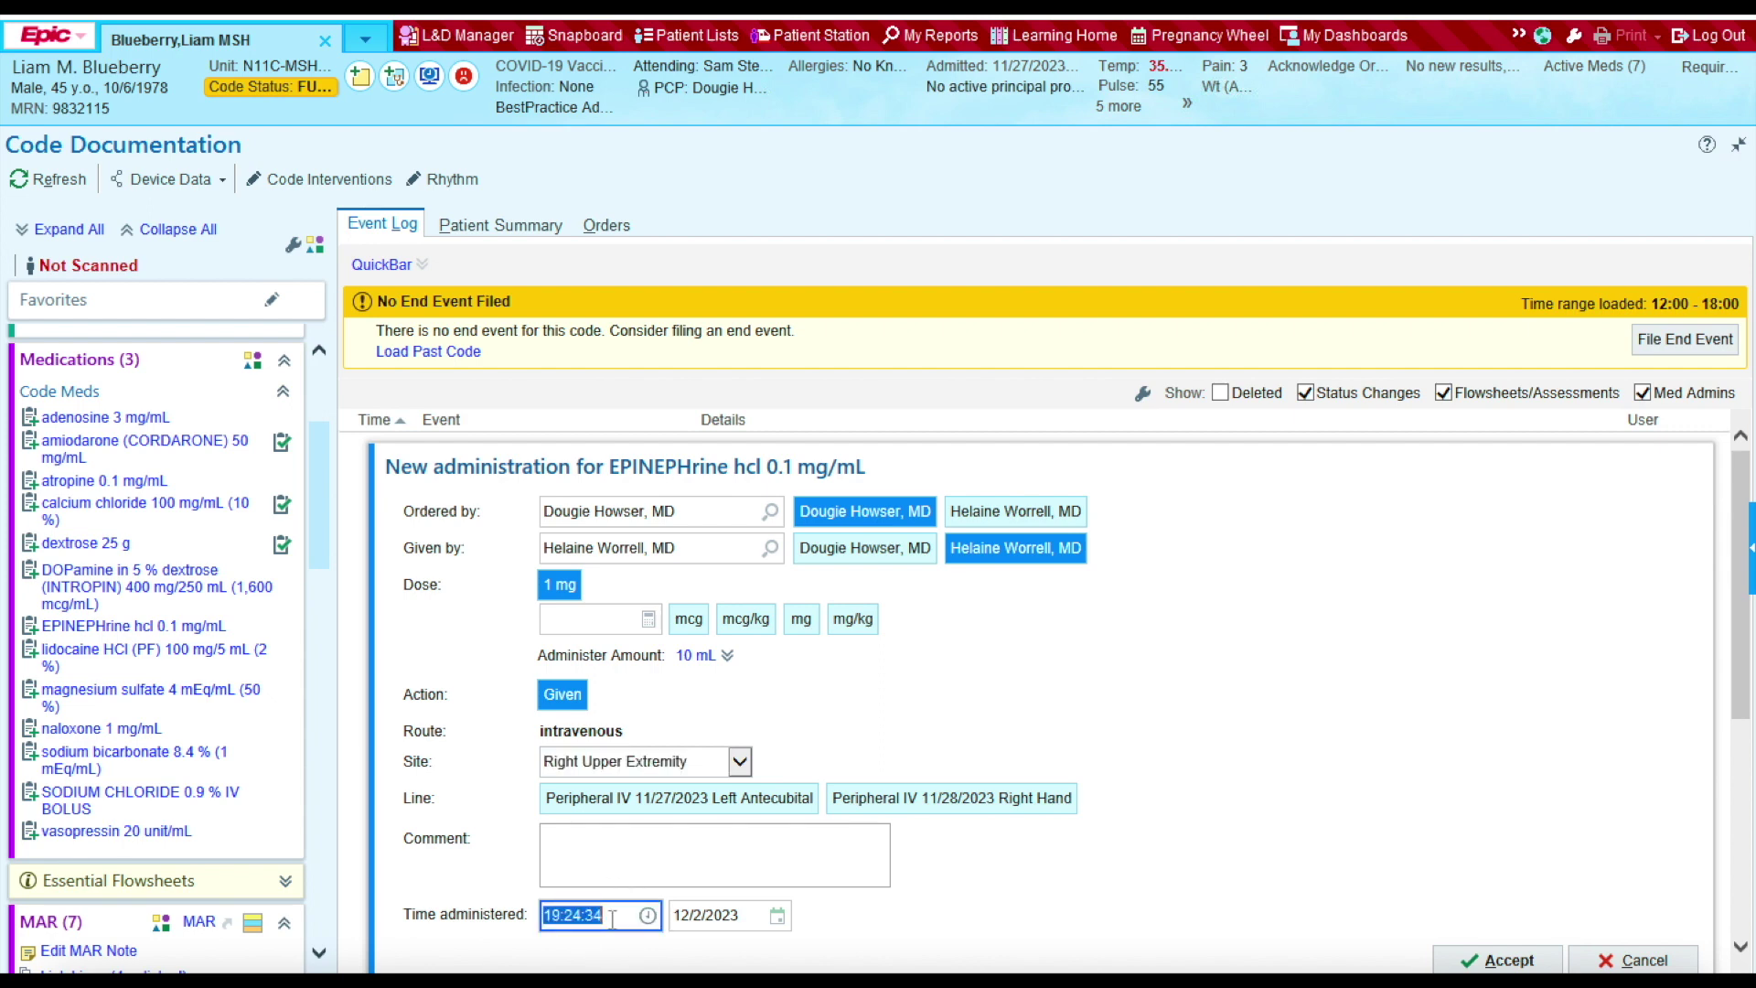
pyautogui.write('1201')
pyautogui.click(1349, 752)
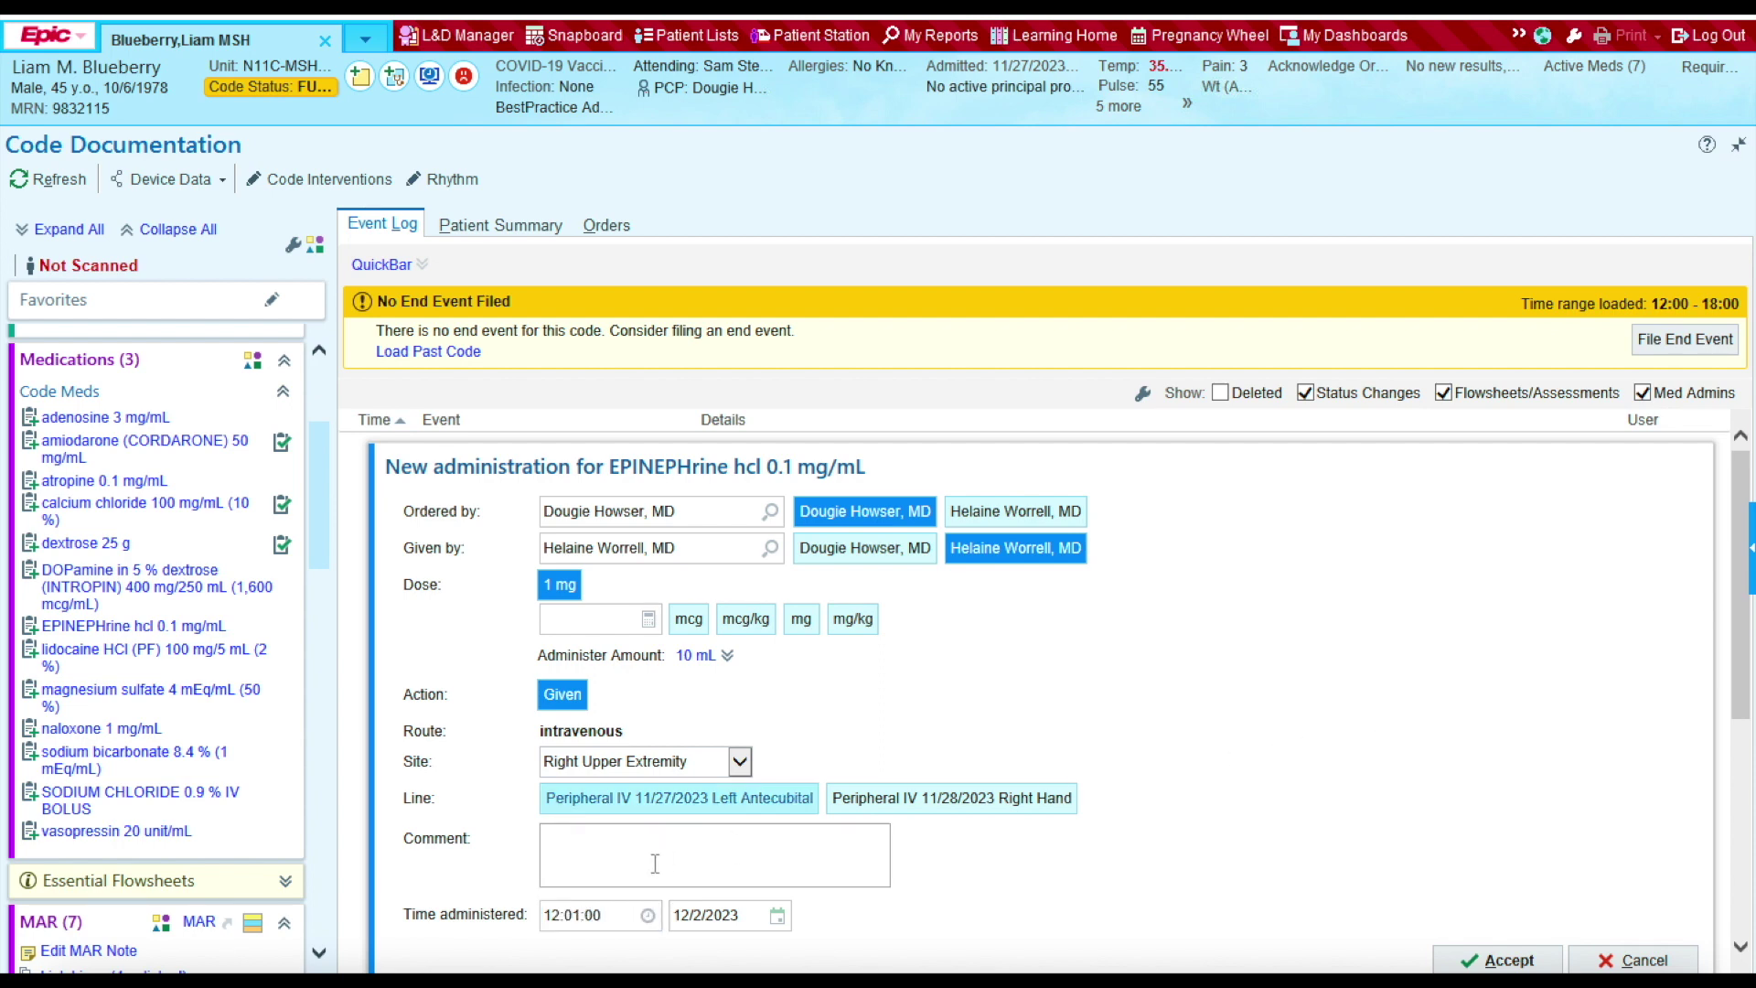
pyautogui.click(594, 923)
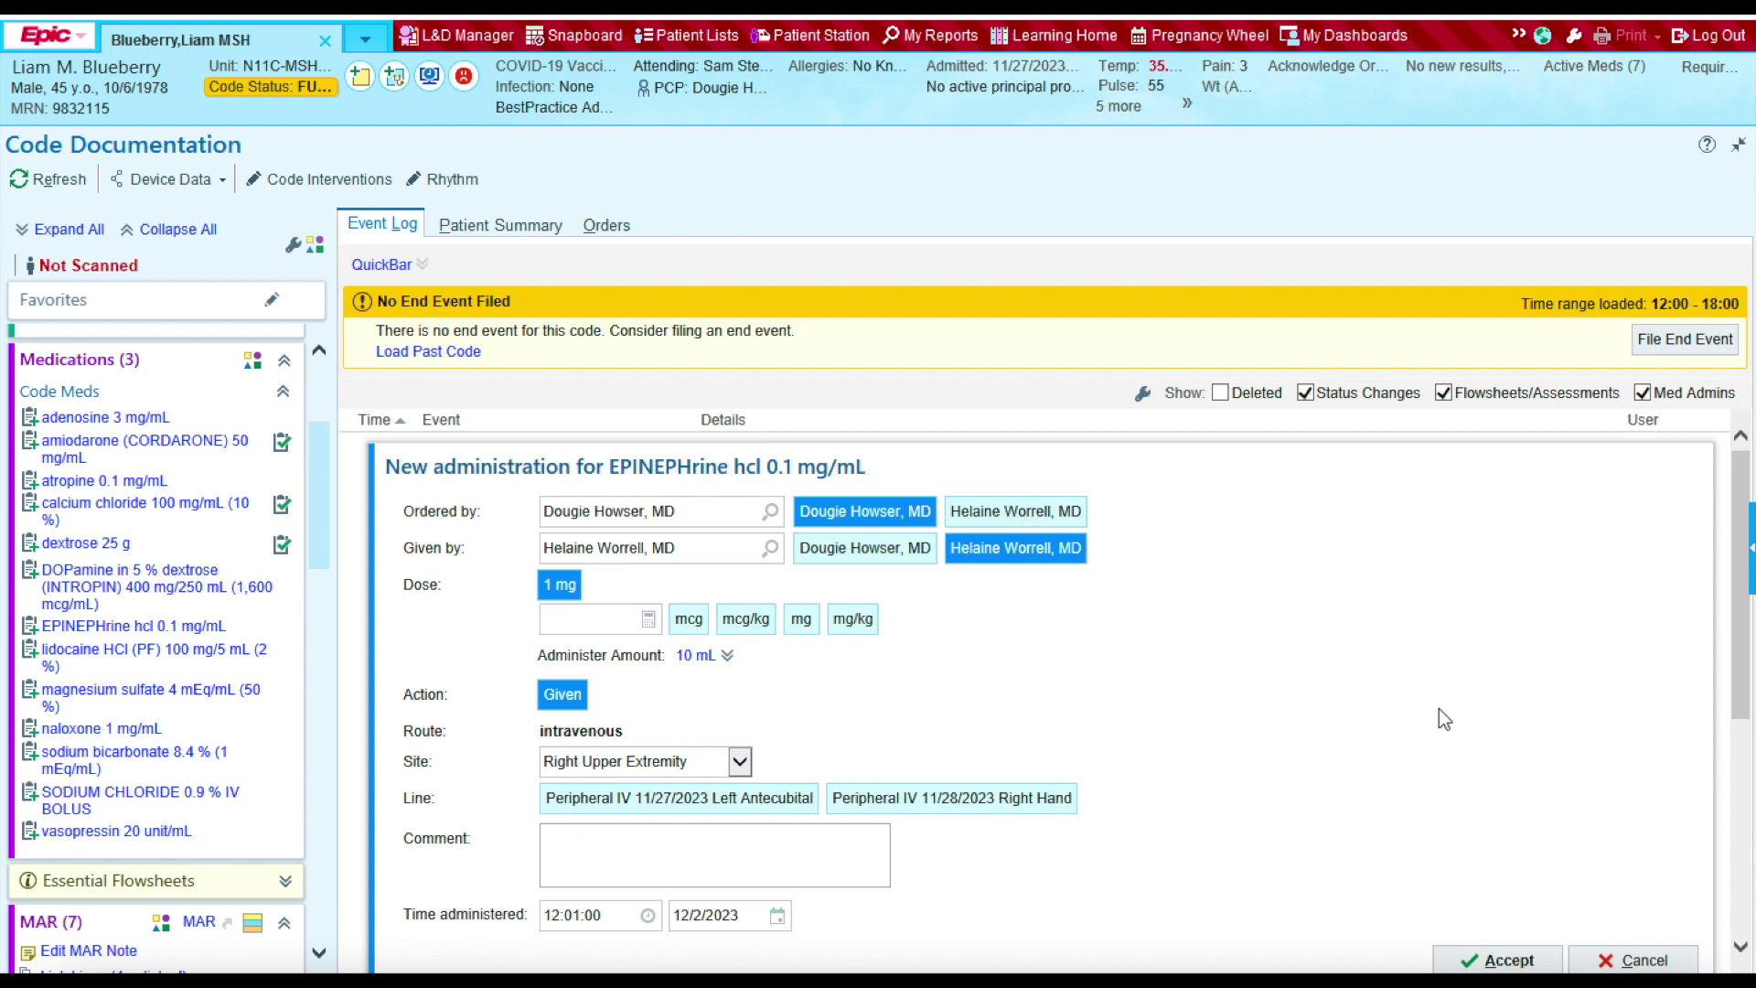
pyautogui.click(1478, 962)
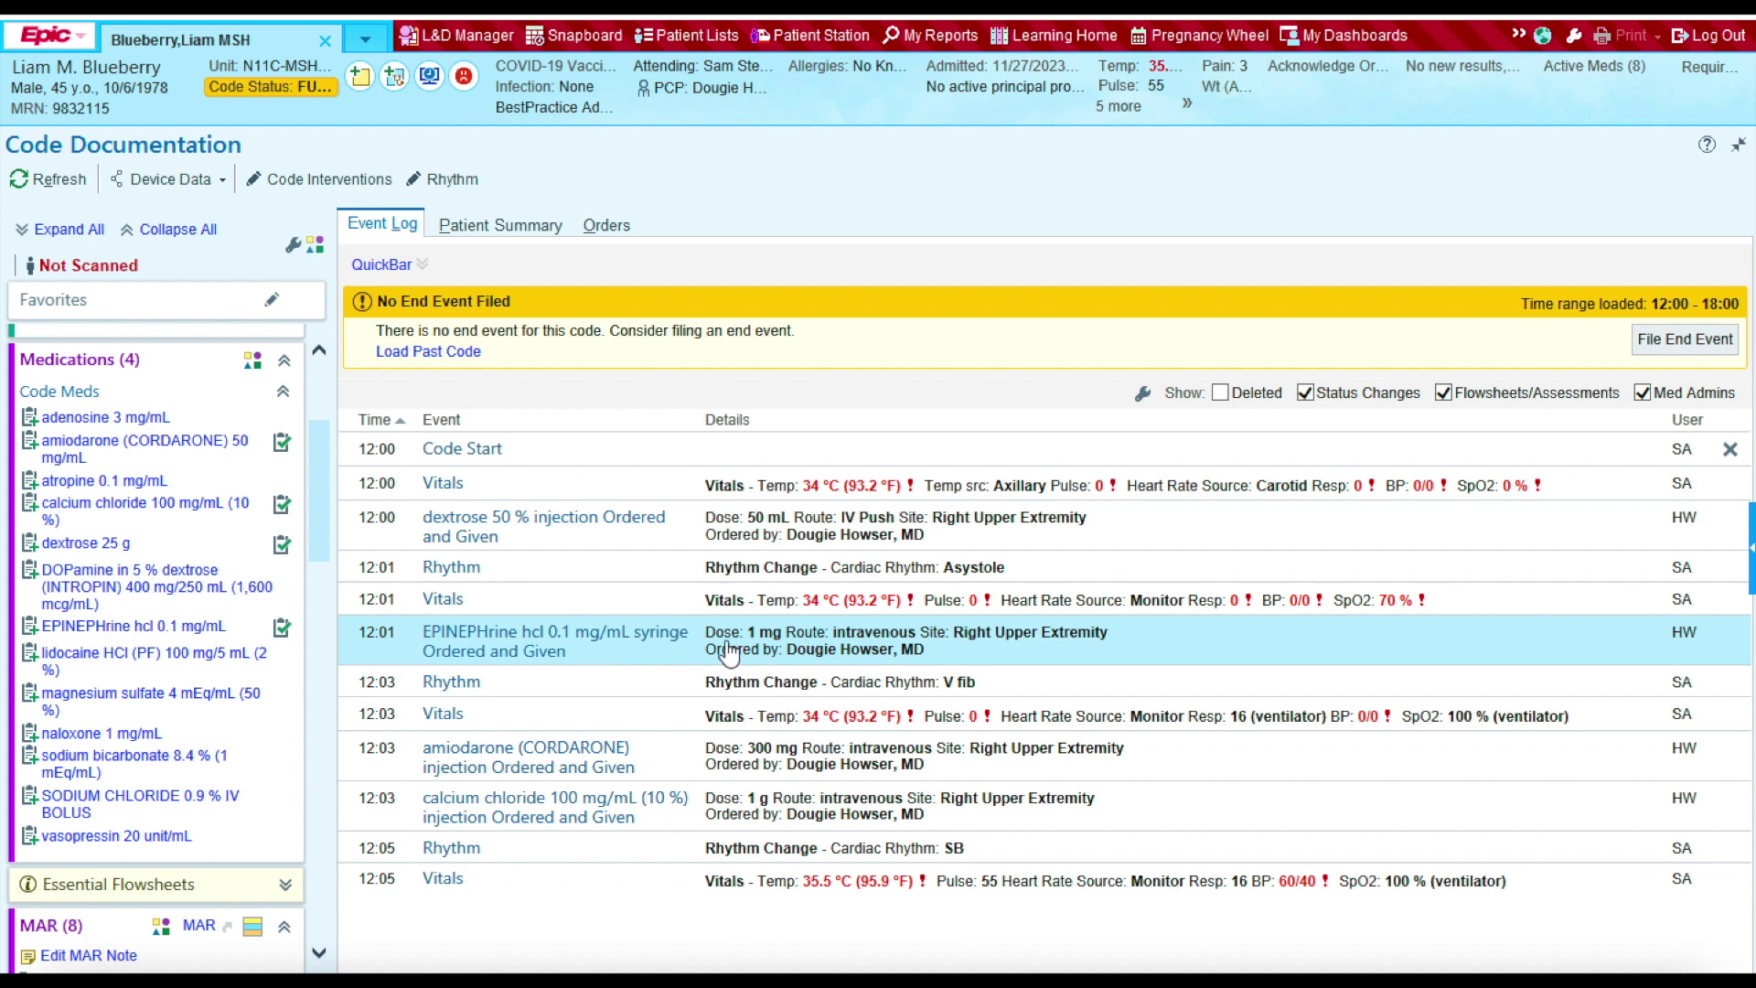
# Step: Document sodium bicarbonate 50 mEq IV push in the right upper extremity at 12:03
pyautogui.click(66, 768)
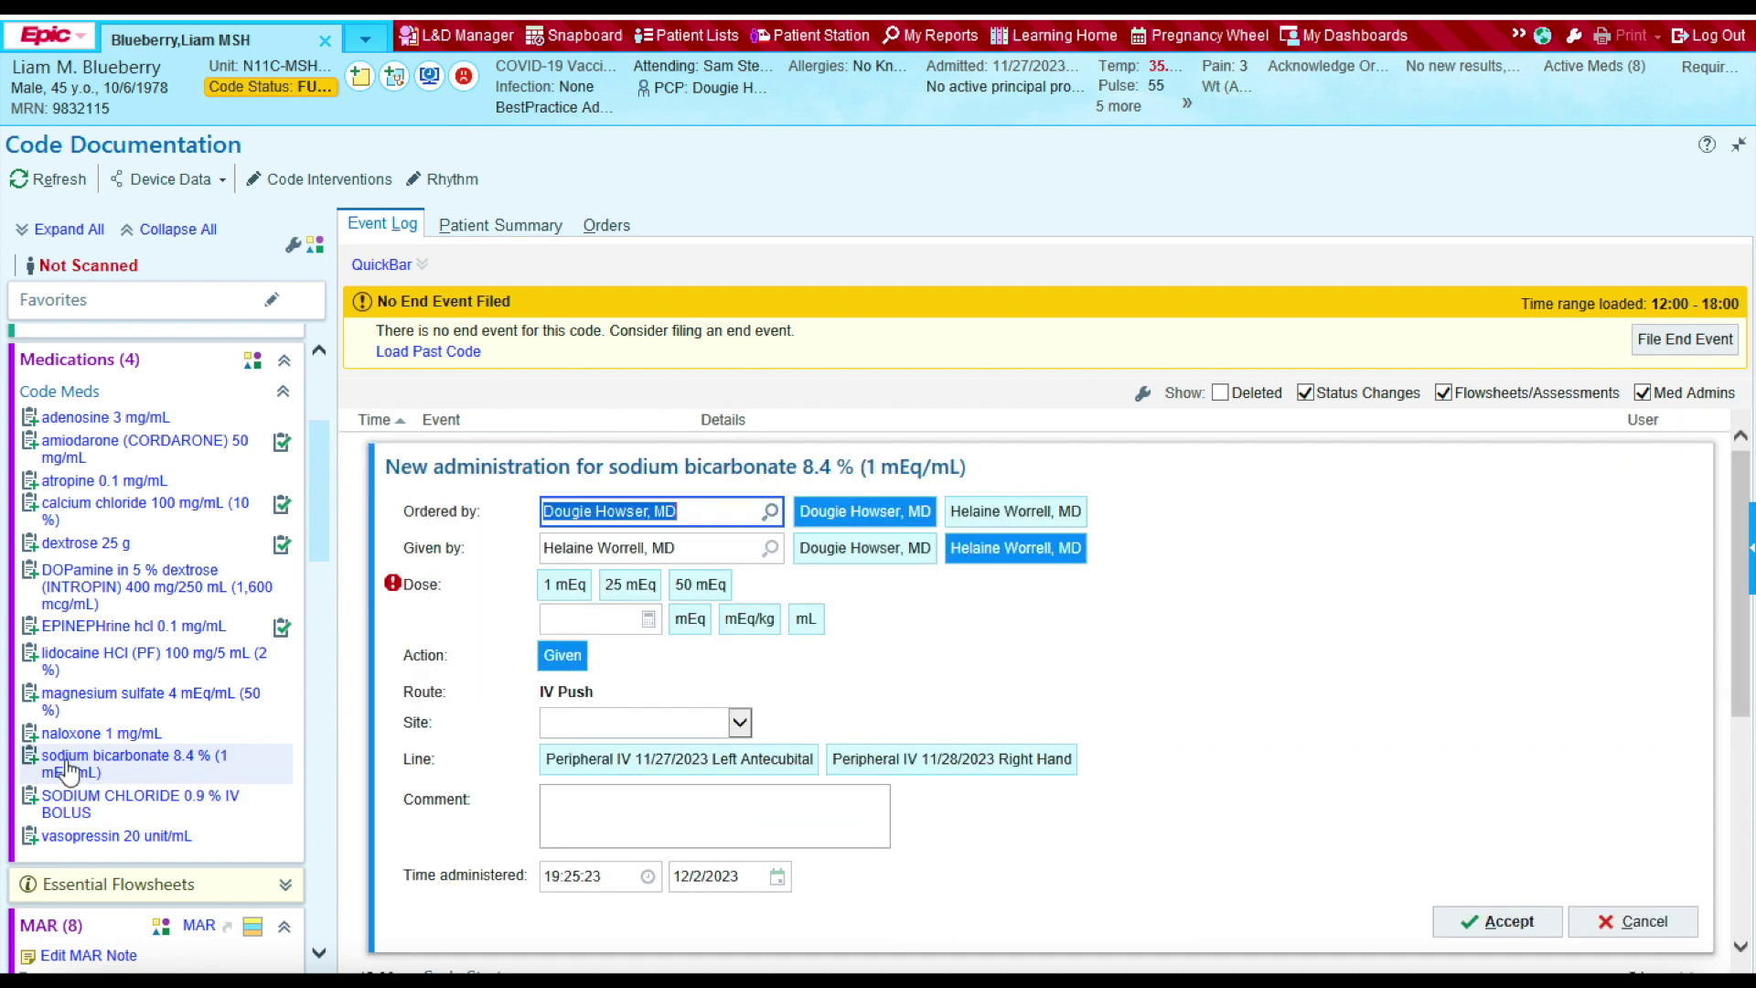
pyautogui.click(700, 585)
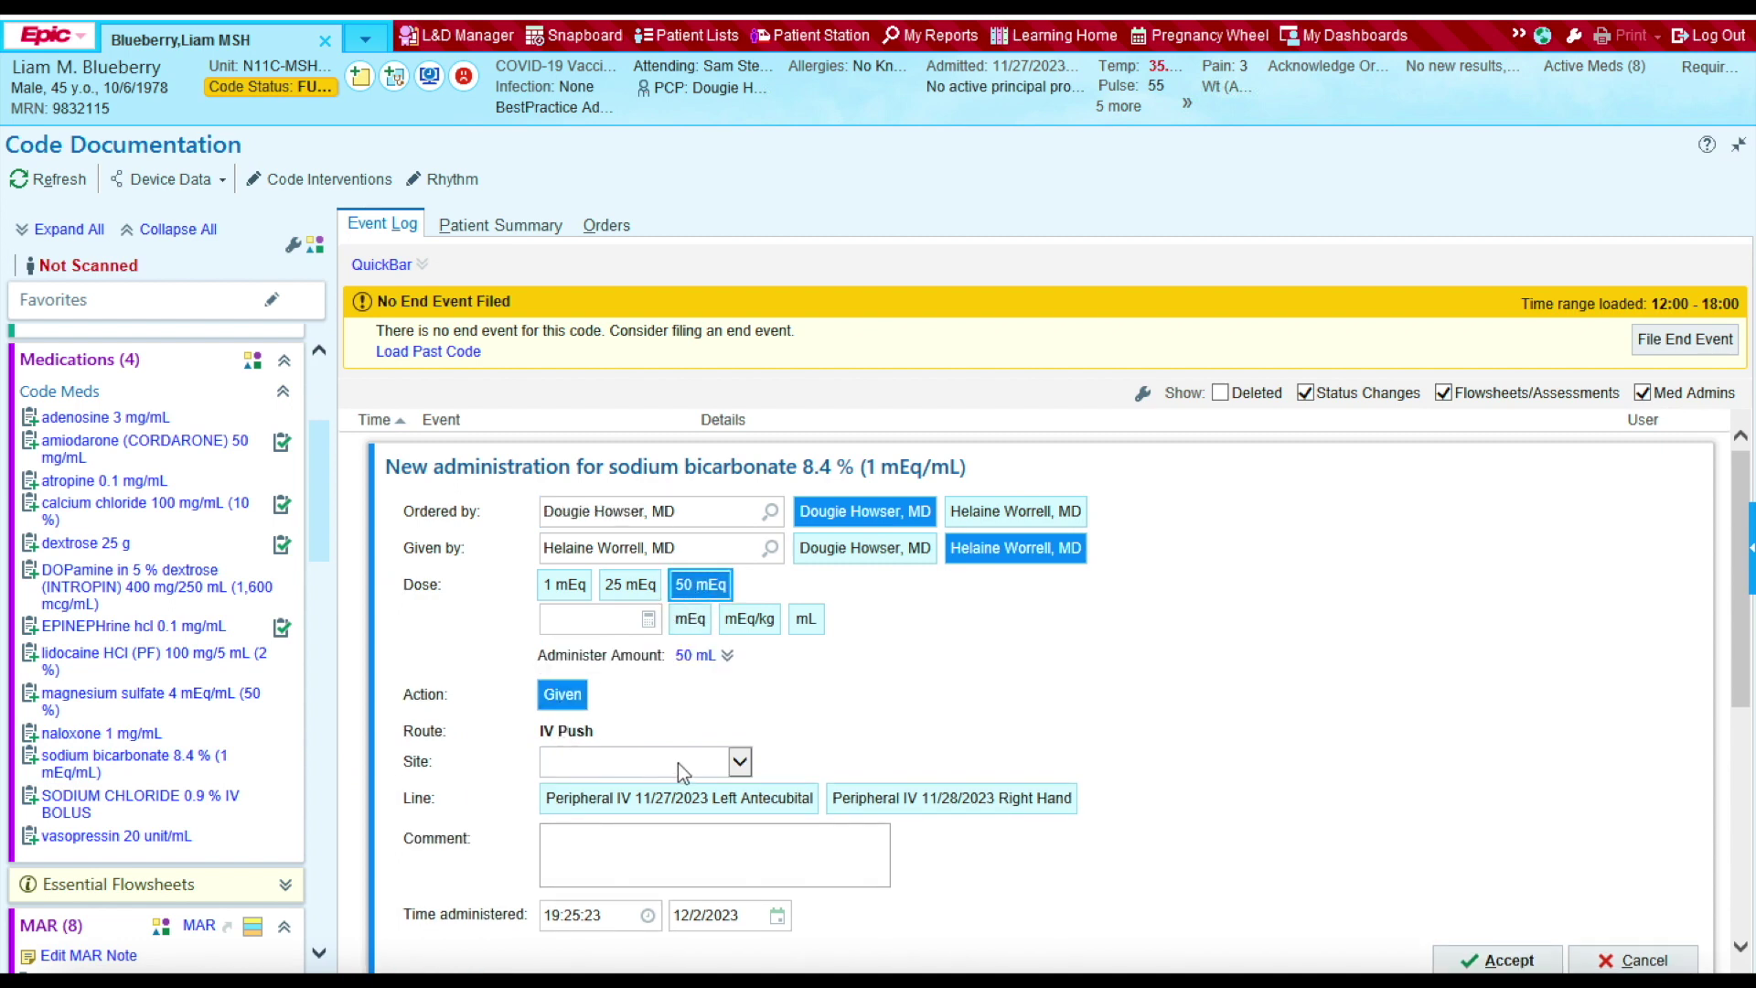
pyautogui.click(740, 764)
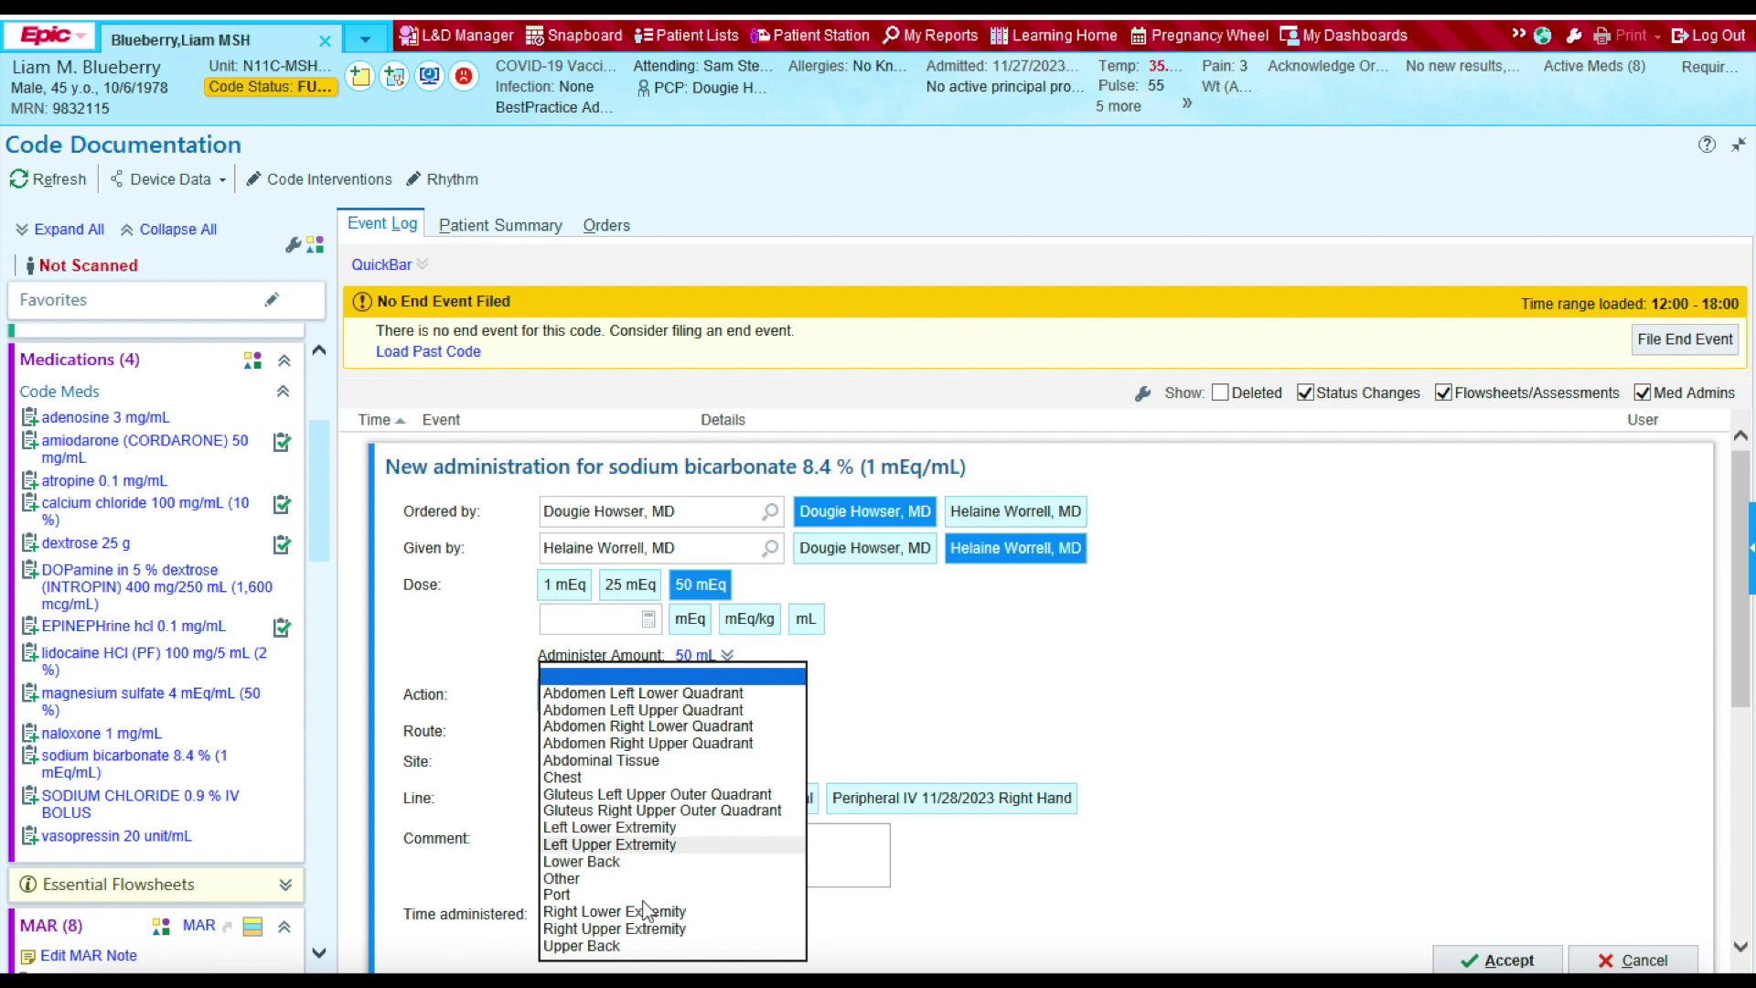
pyautogui.click(642, 930)
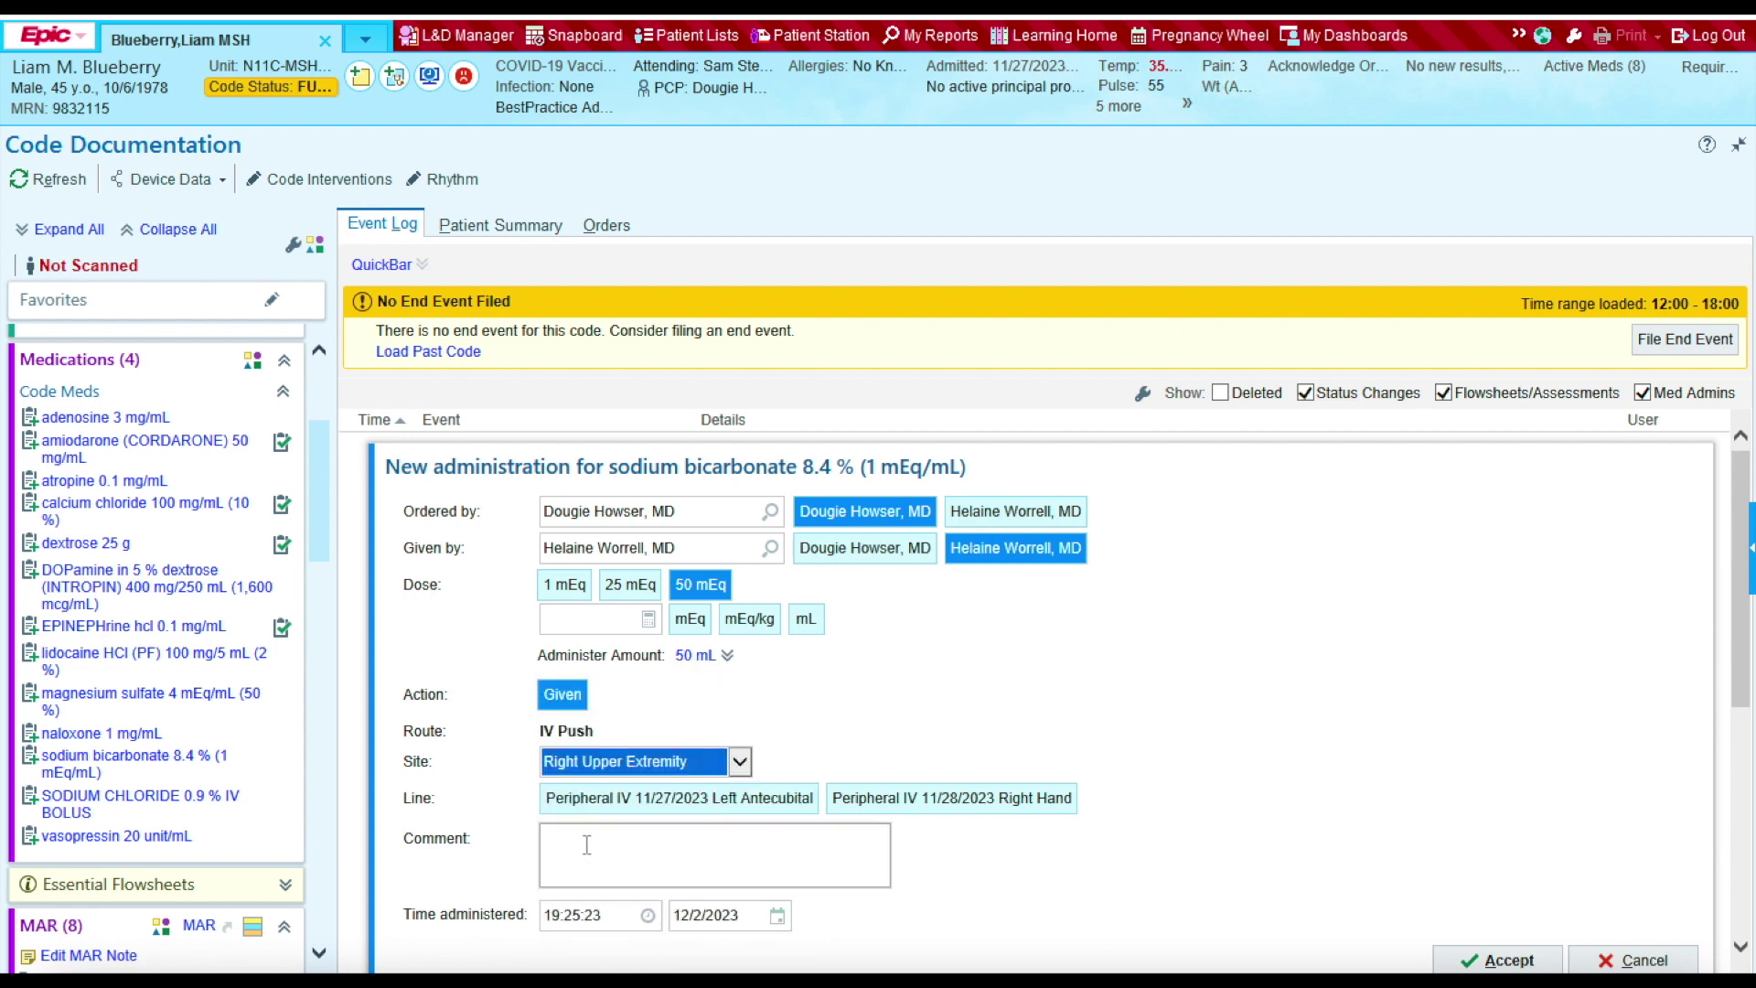
pyautogui.click(590, 914)
pyautogui.write('1203')
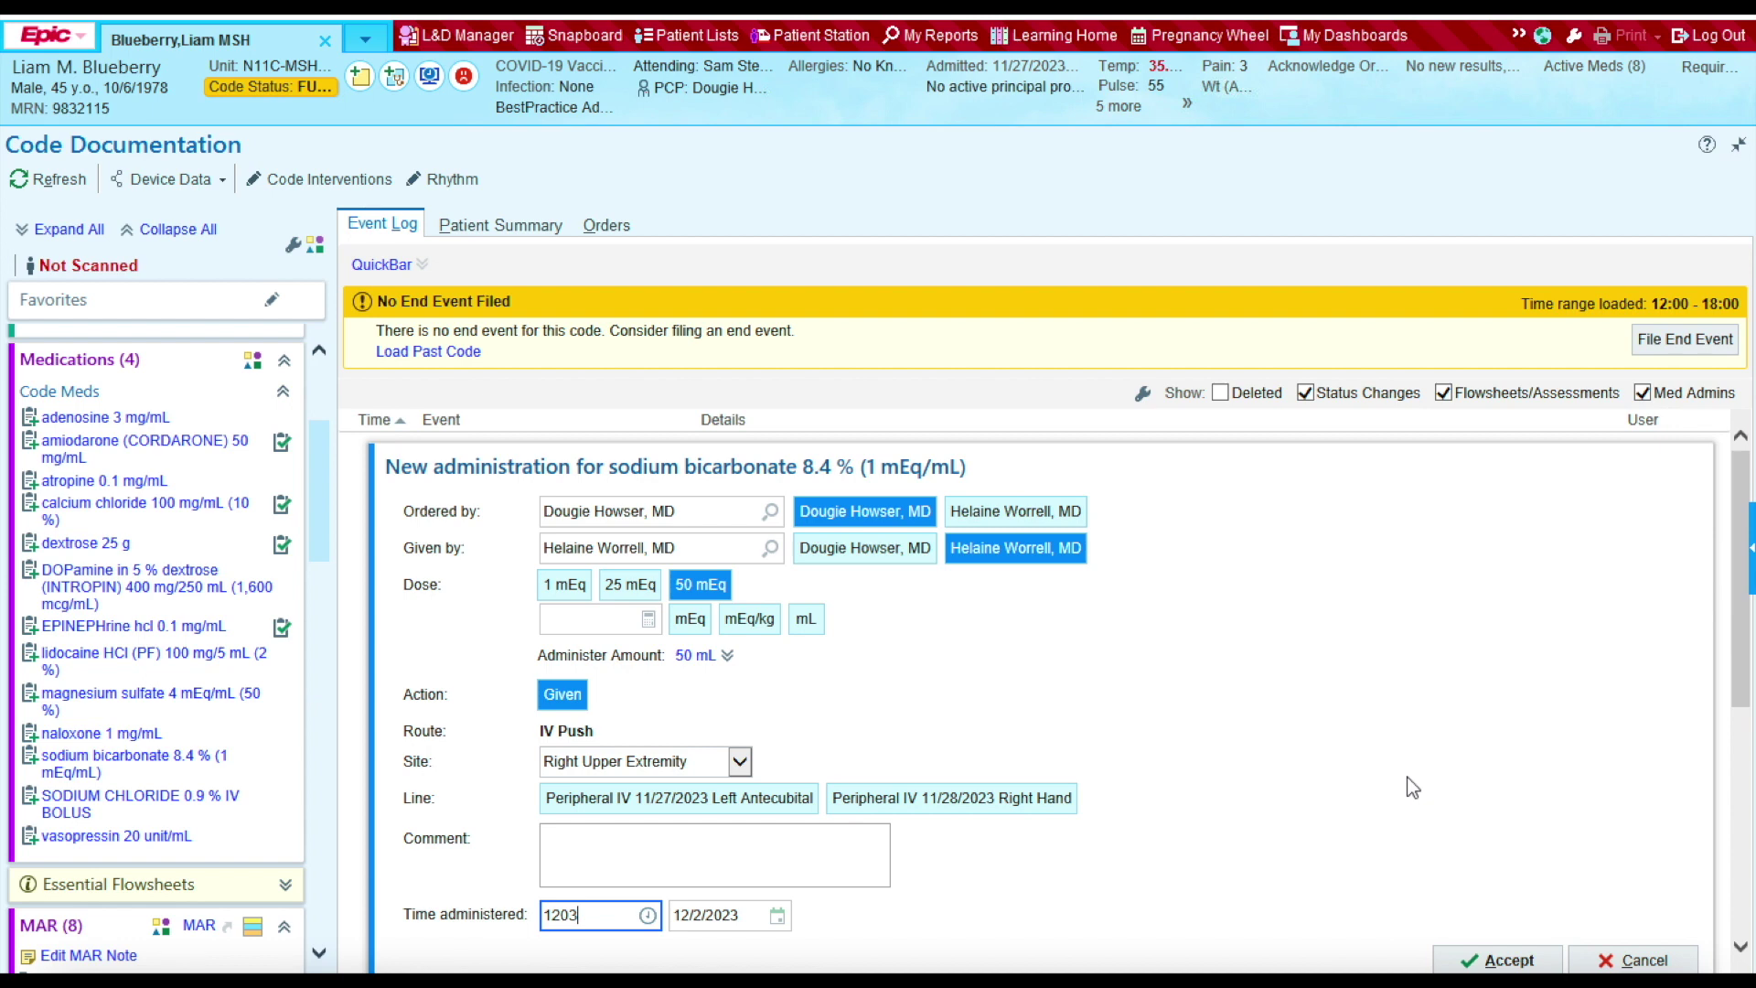
pyautogui.click(1474, 959)
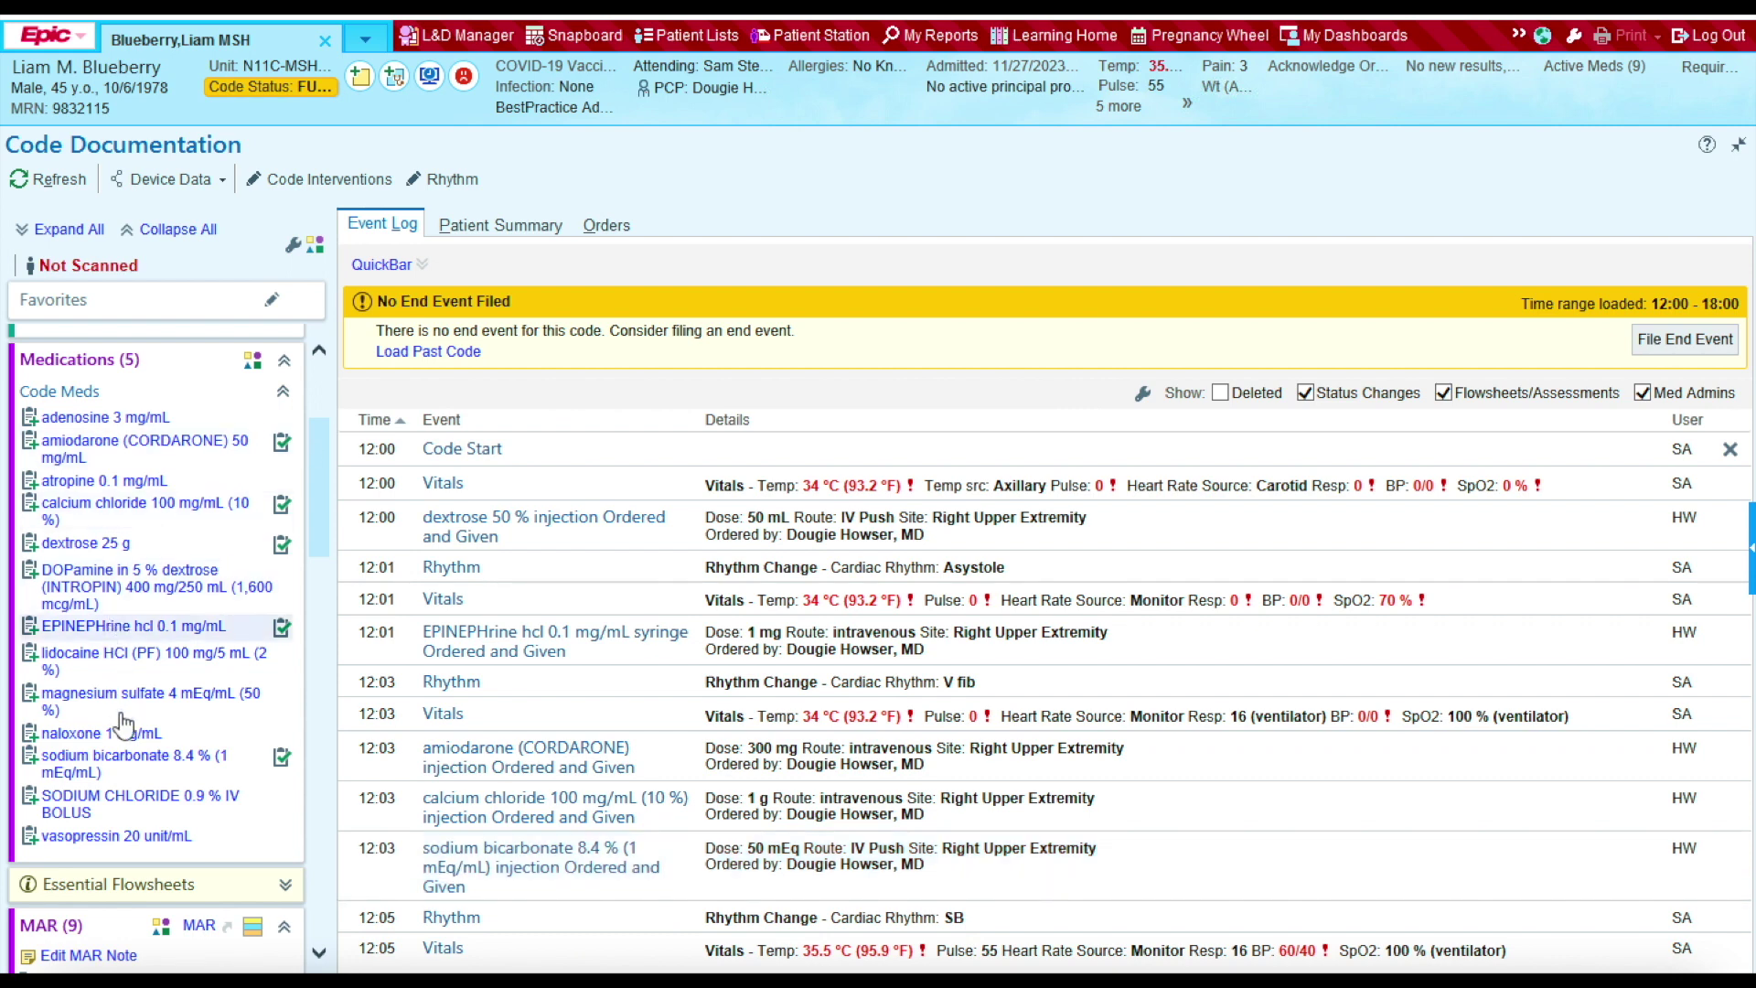
# Step: Document a 1,000 mL sodium chloride 0.9% bolus in the right upper extremity at 12:01
pyautogui.click(81, 811)
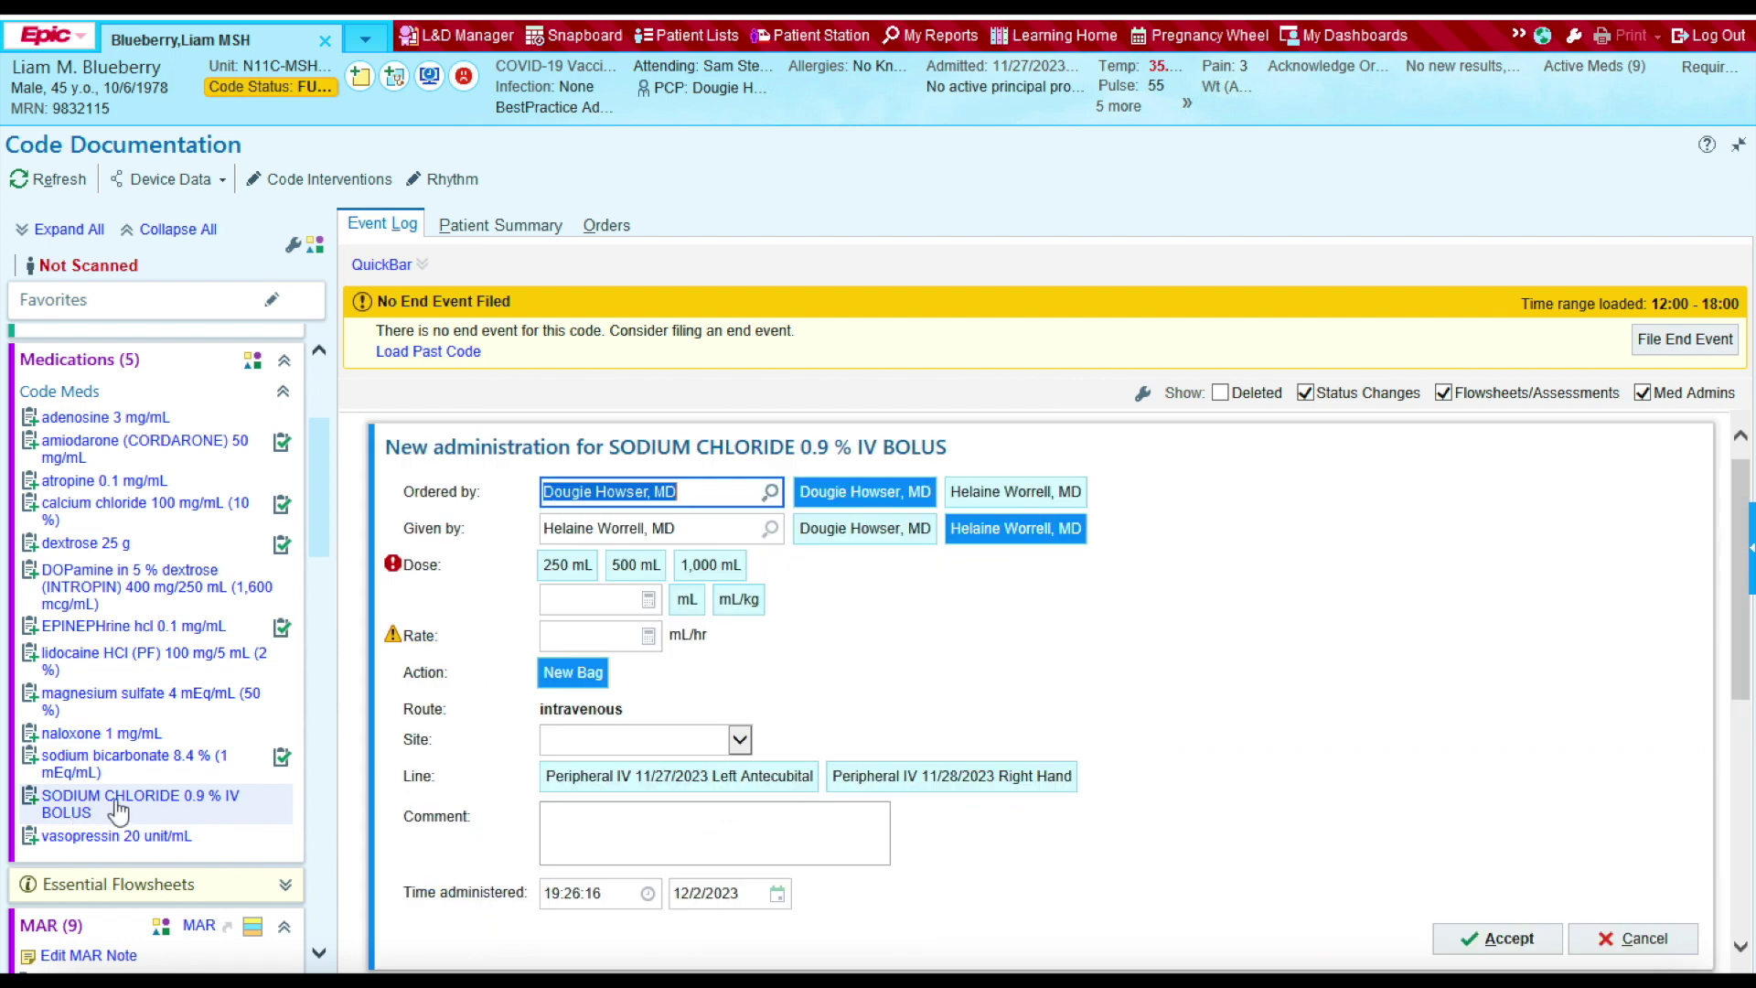
pyautogui.click(712, 566)
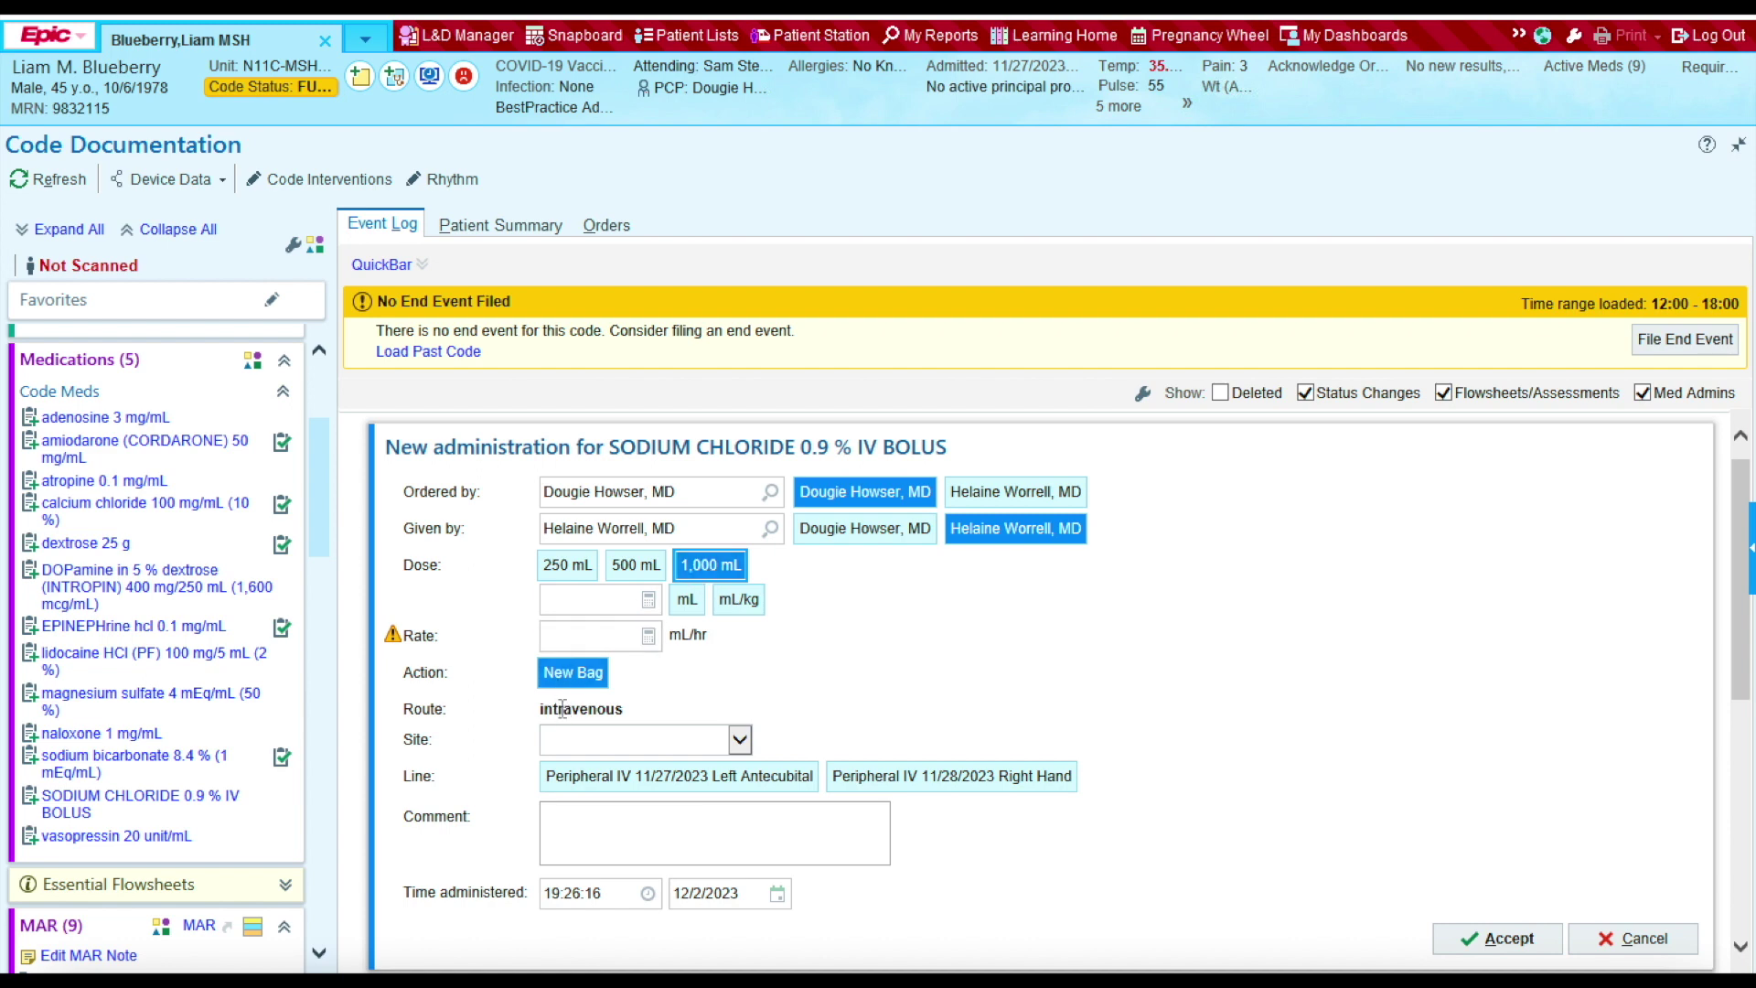
pyautogui.click(739, 741)
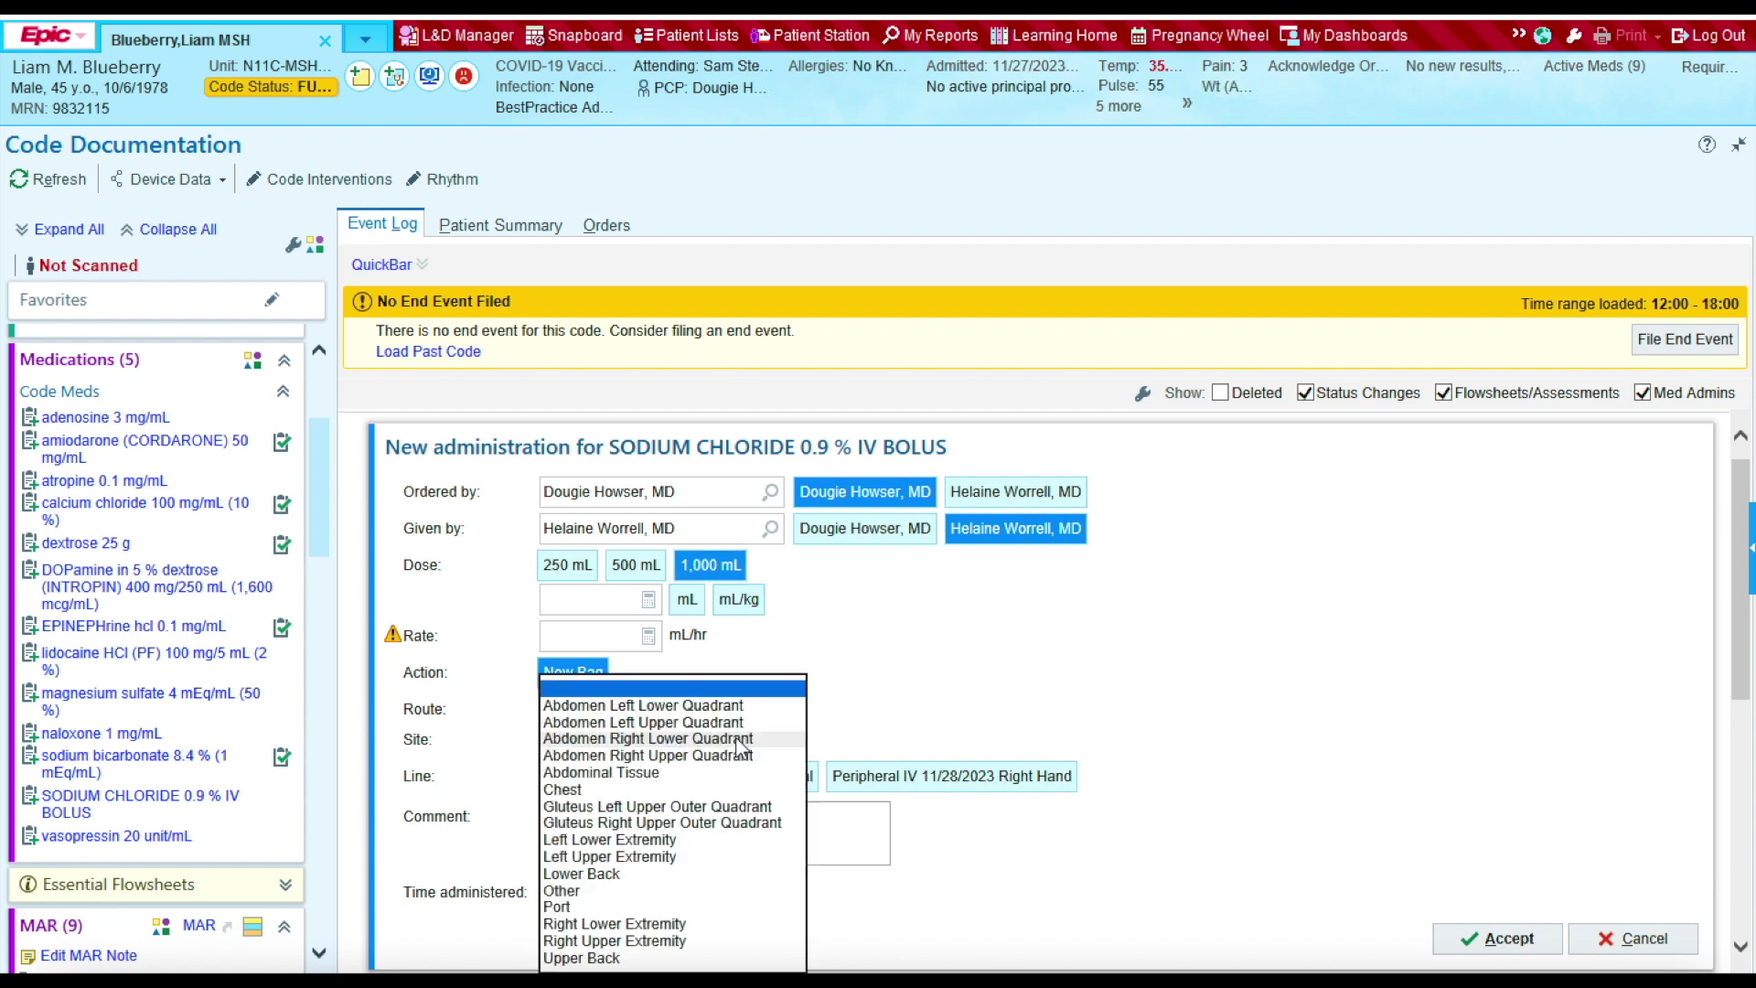
pyautogui.click(650, 946)
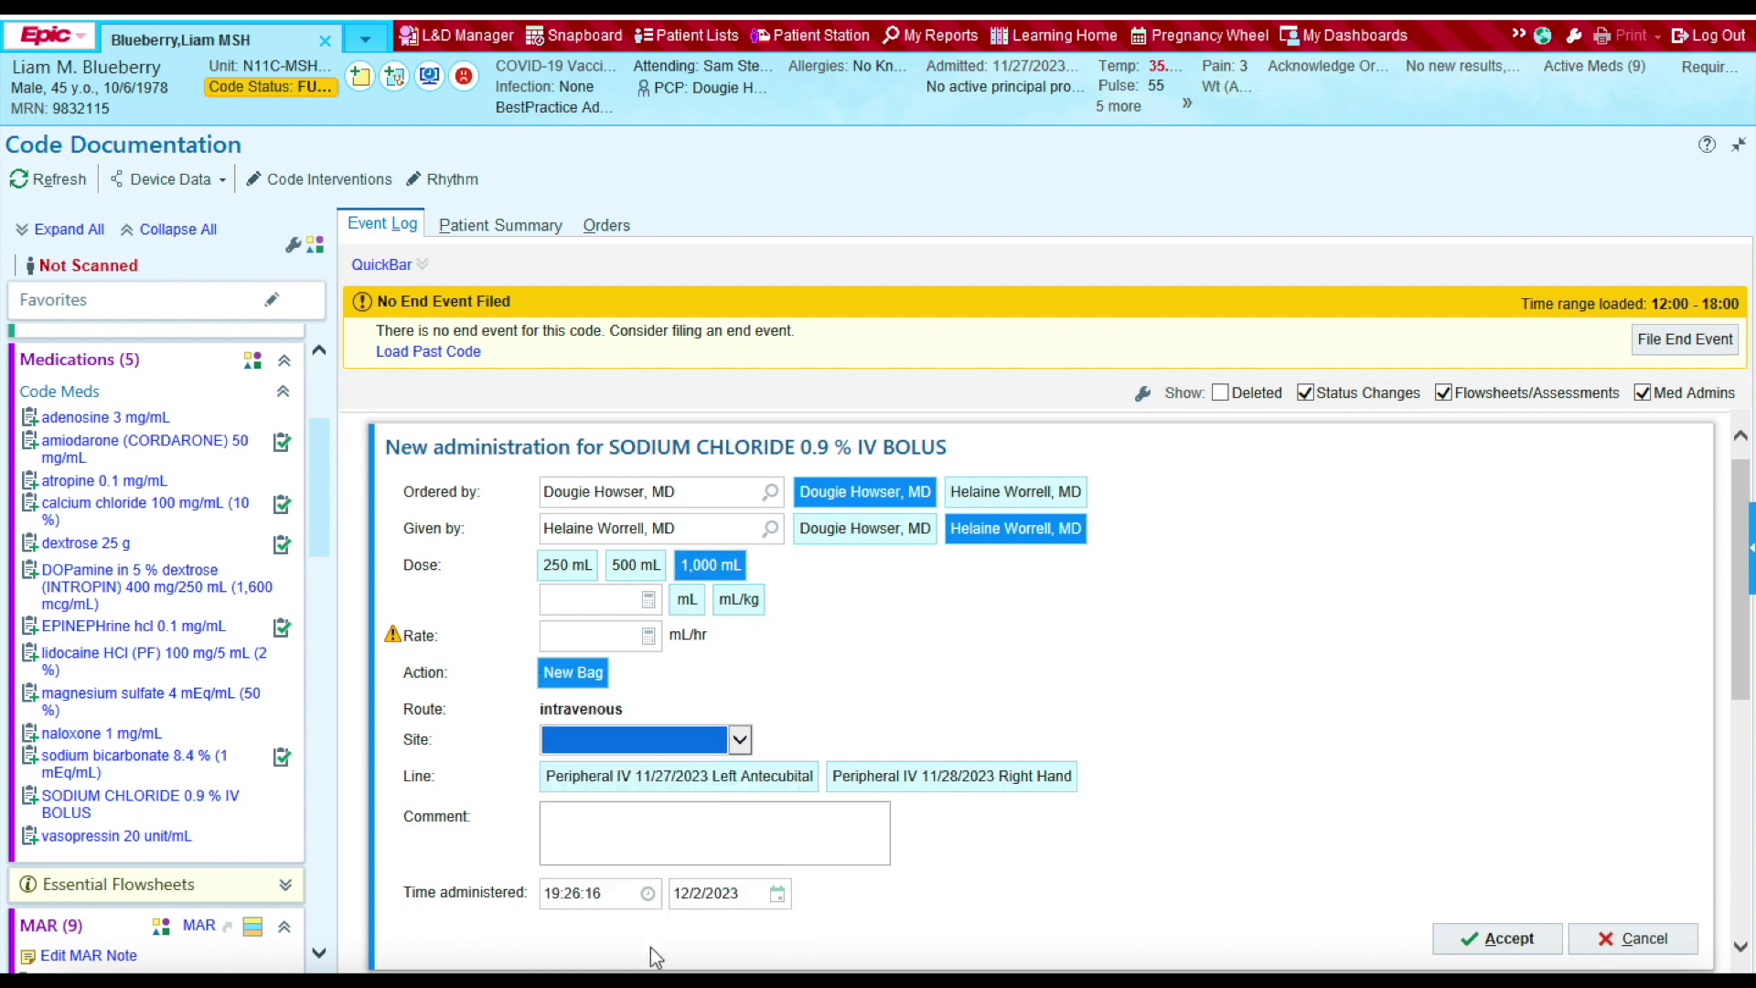
pyautogui.click(617, 894)
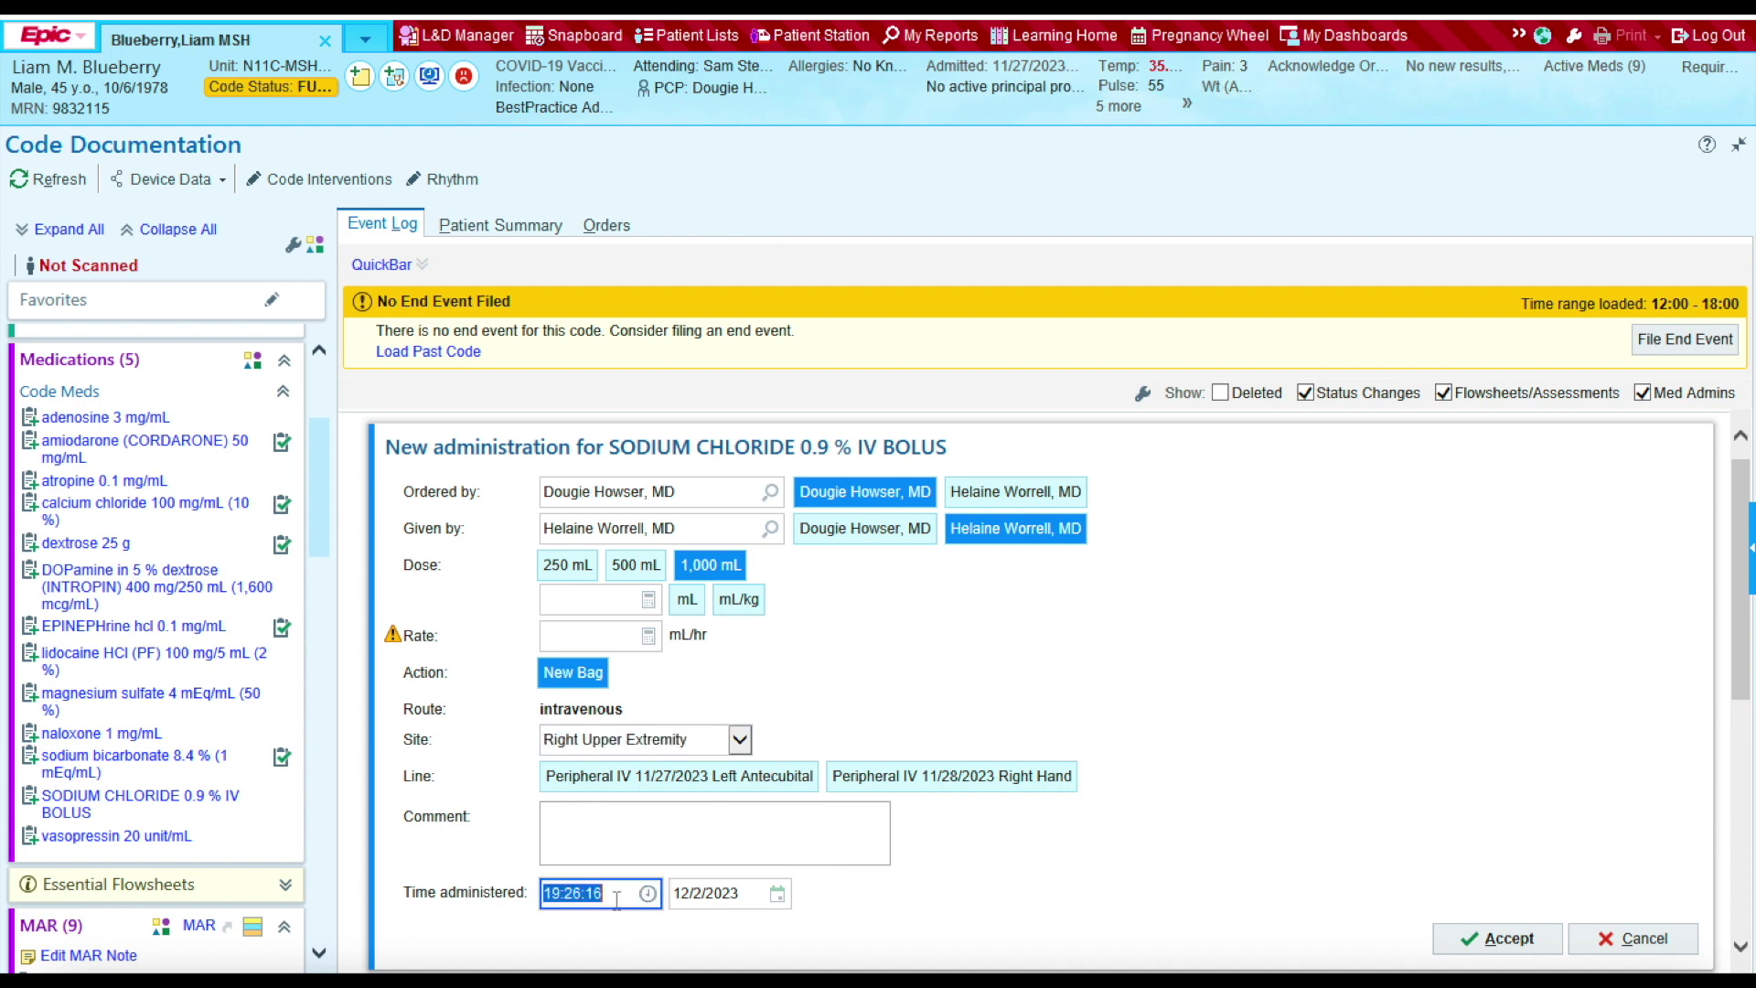
pyautogui.write('1201')
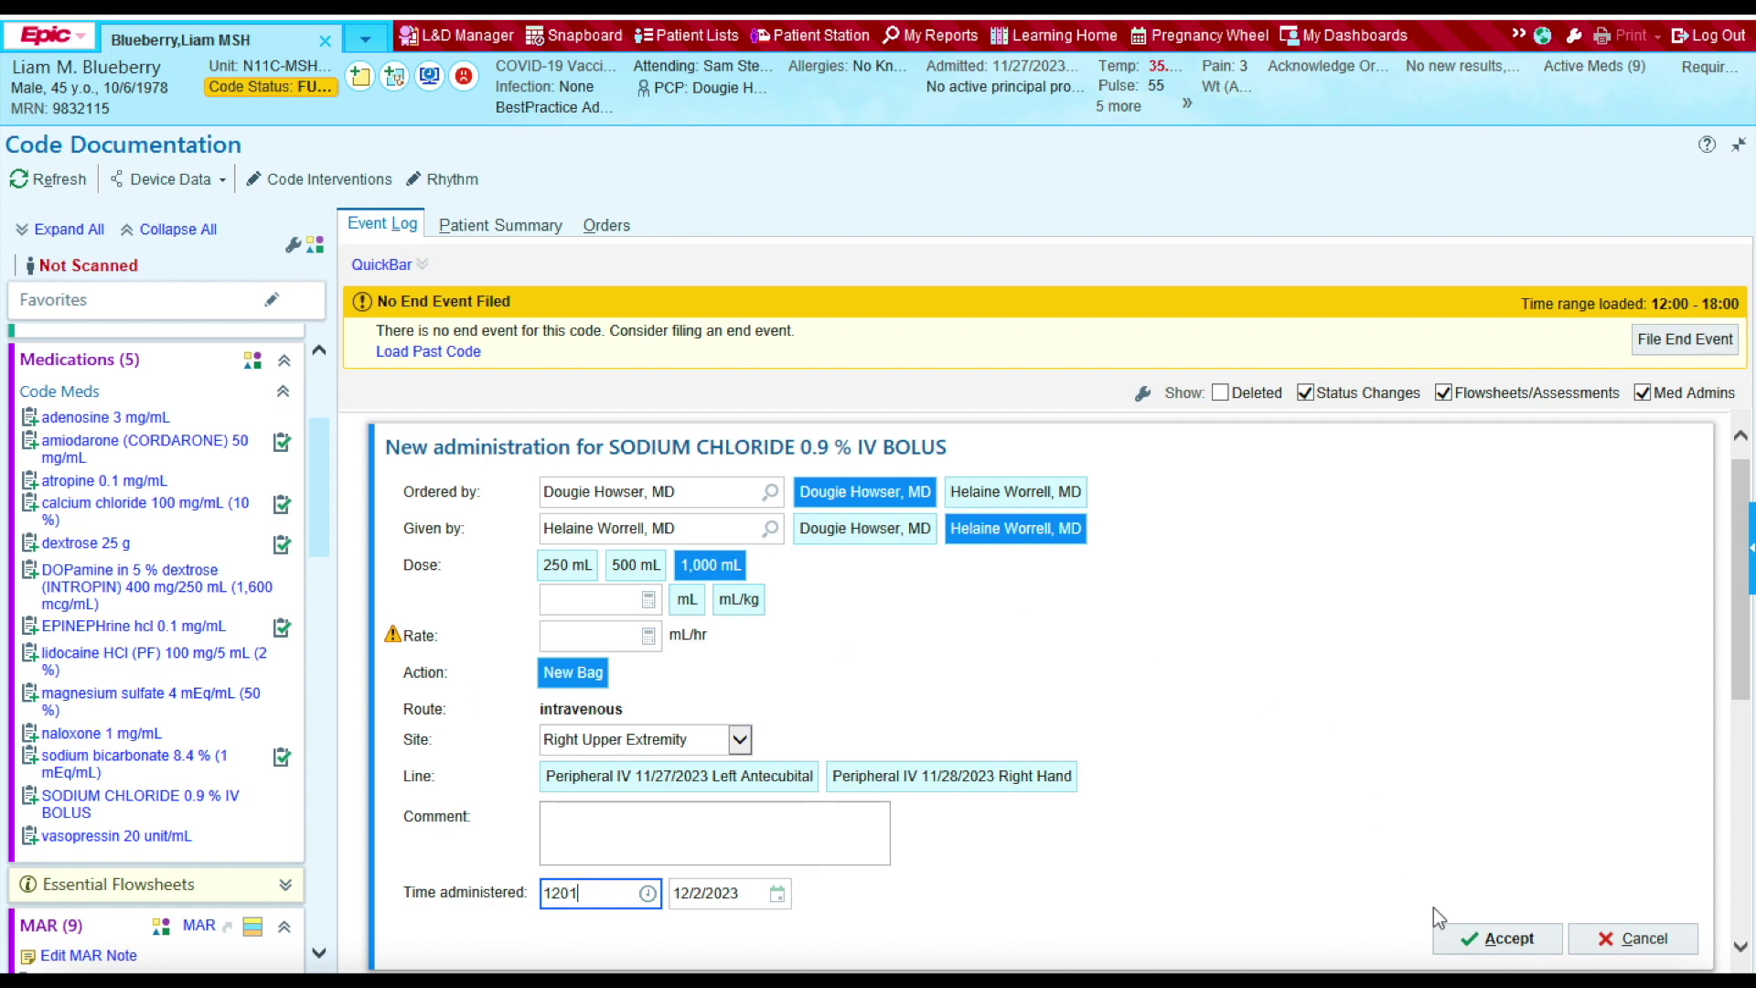
pyautogui.click(1493, 939)
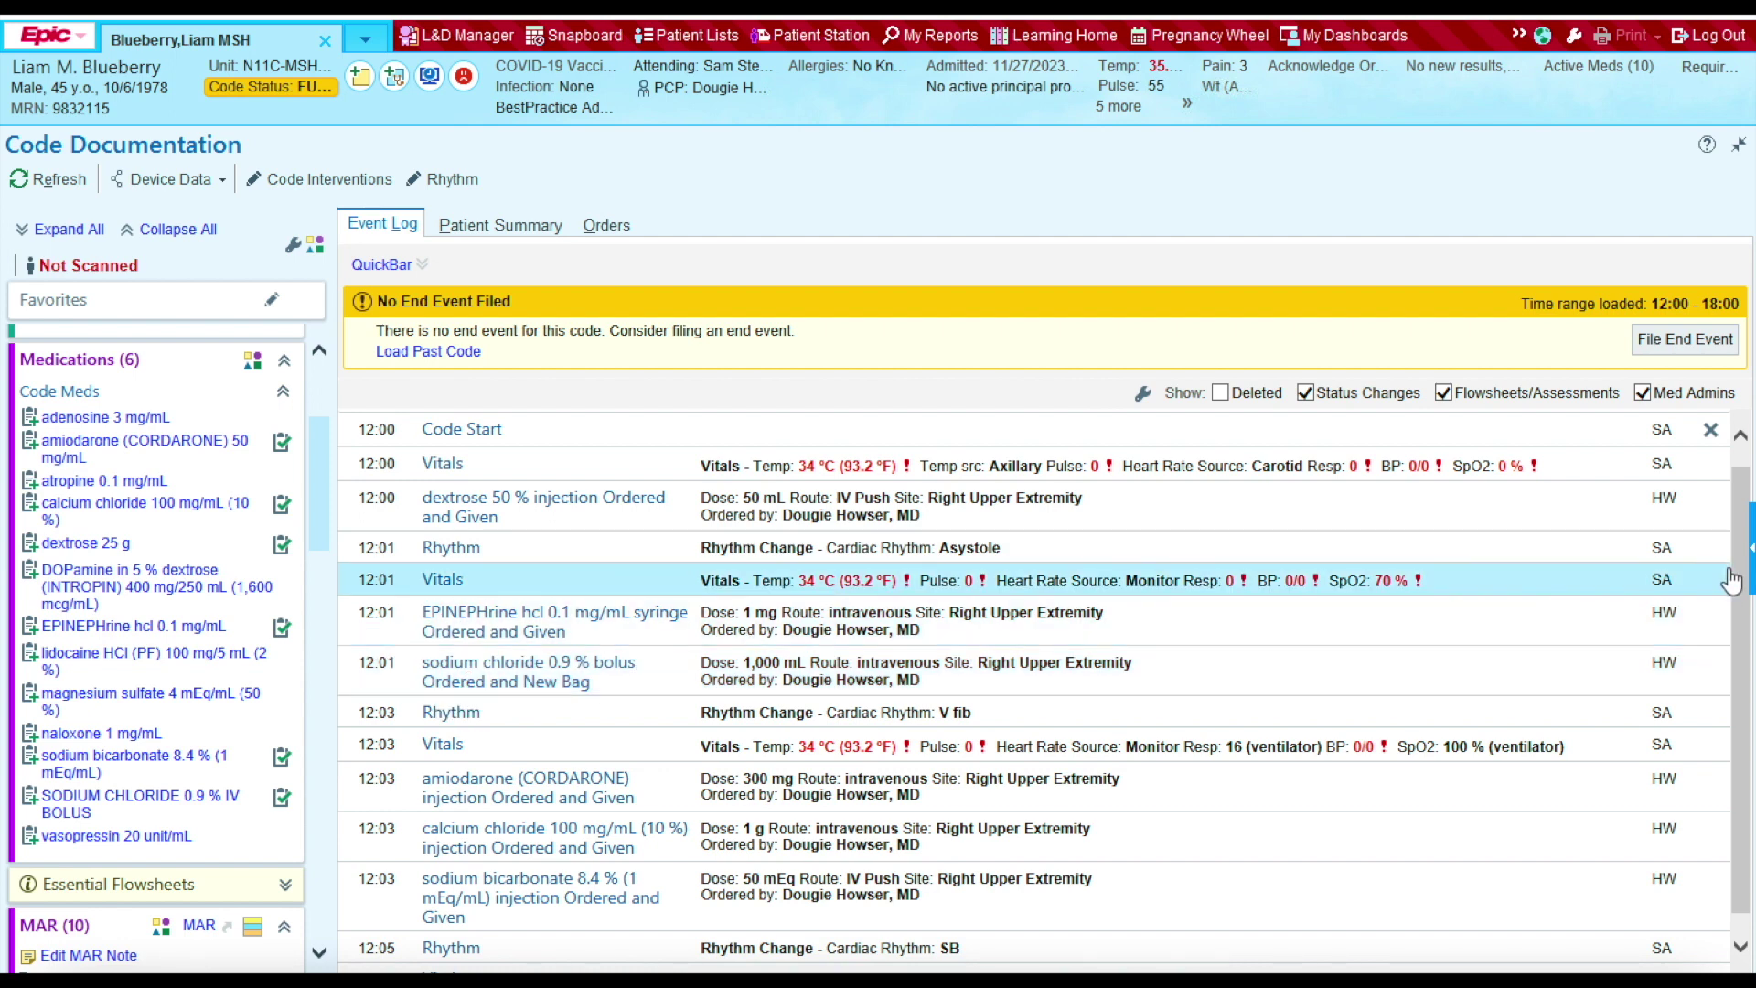
pyautogui.moveTo(1747, 548); pyautogui.dragTo(1743, 607)
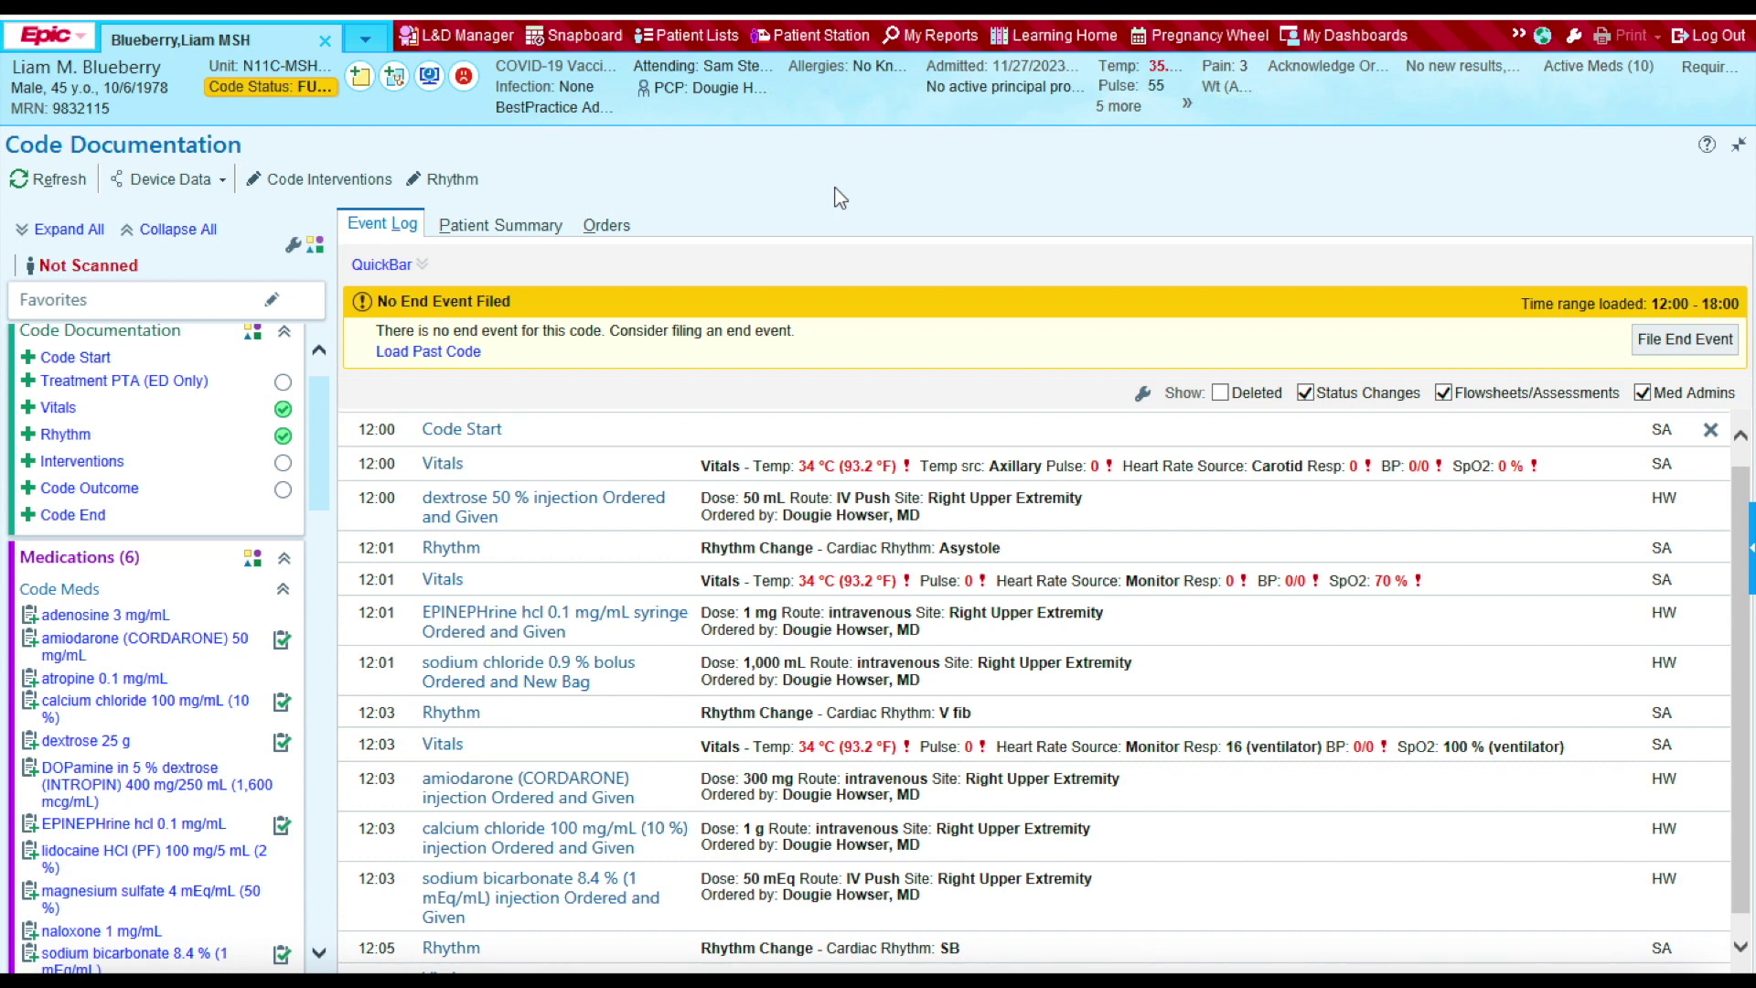
# Step: Open the Interventions form from the Code Documentation sidebar
pyautogui.click(95, 475)
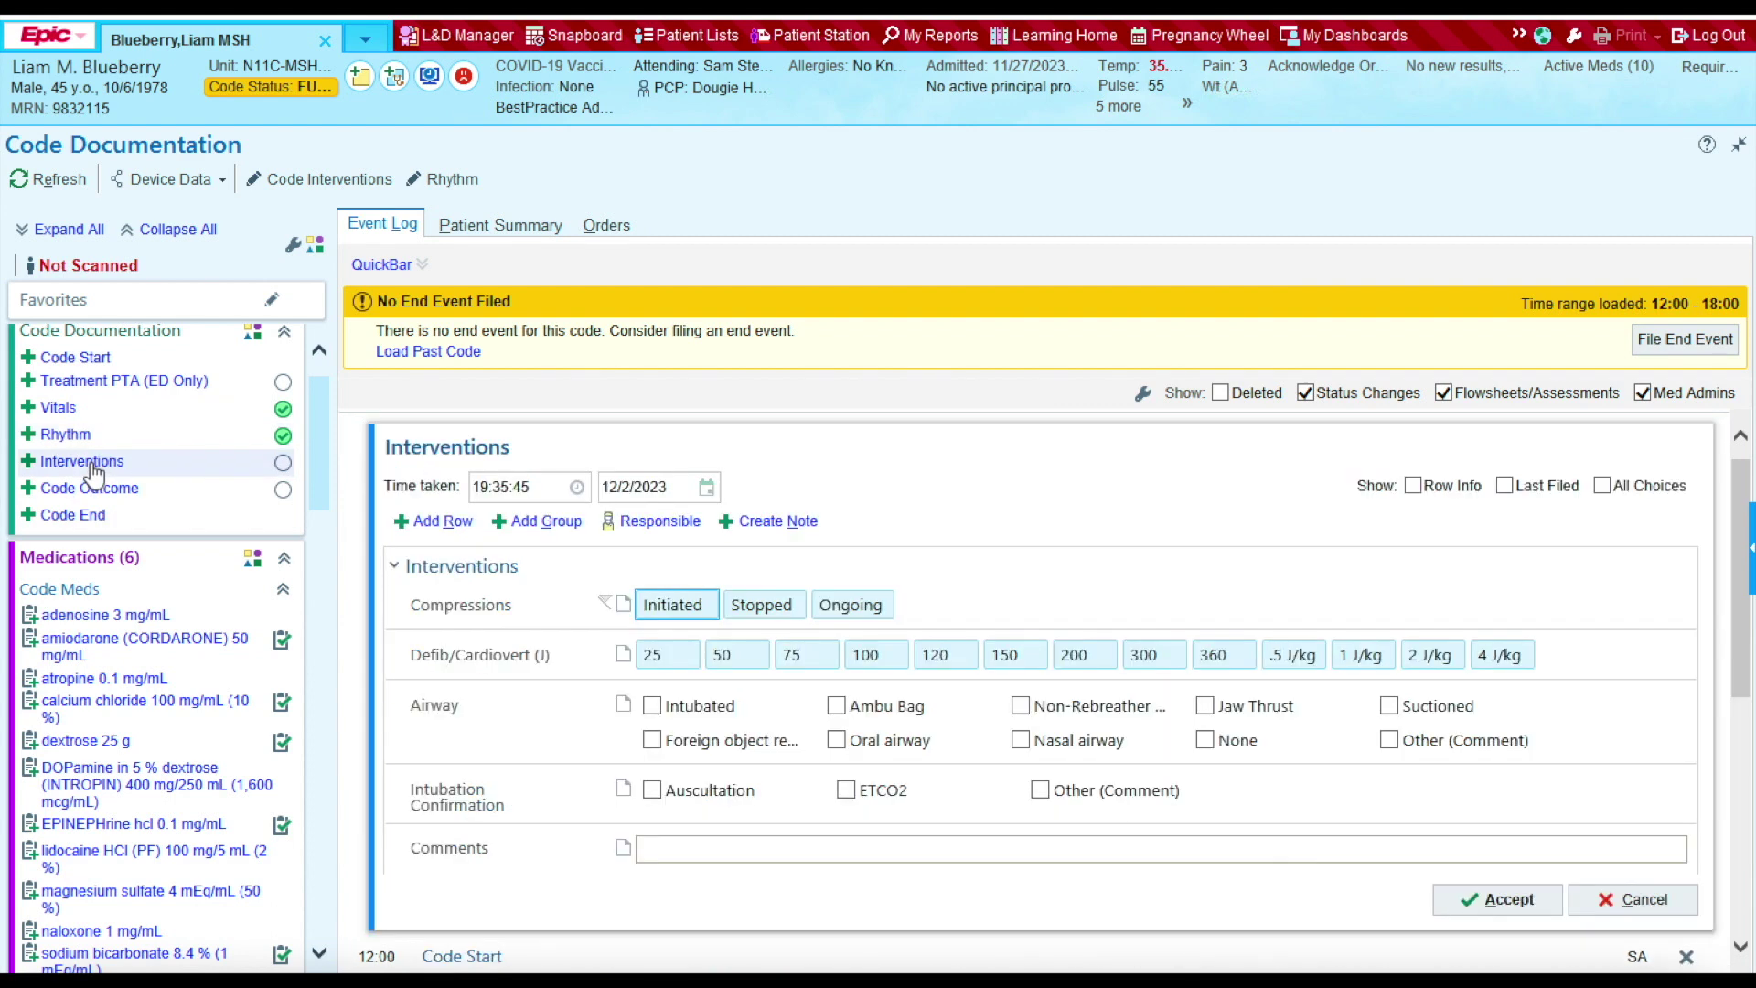
# Step: Set time taken to 12:00, mark Compressions Initiated, and accept the entry
pyautogui.click(536, 490)
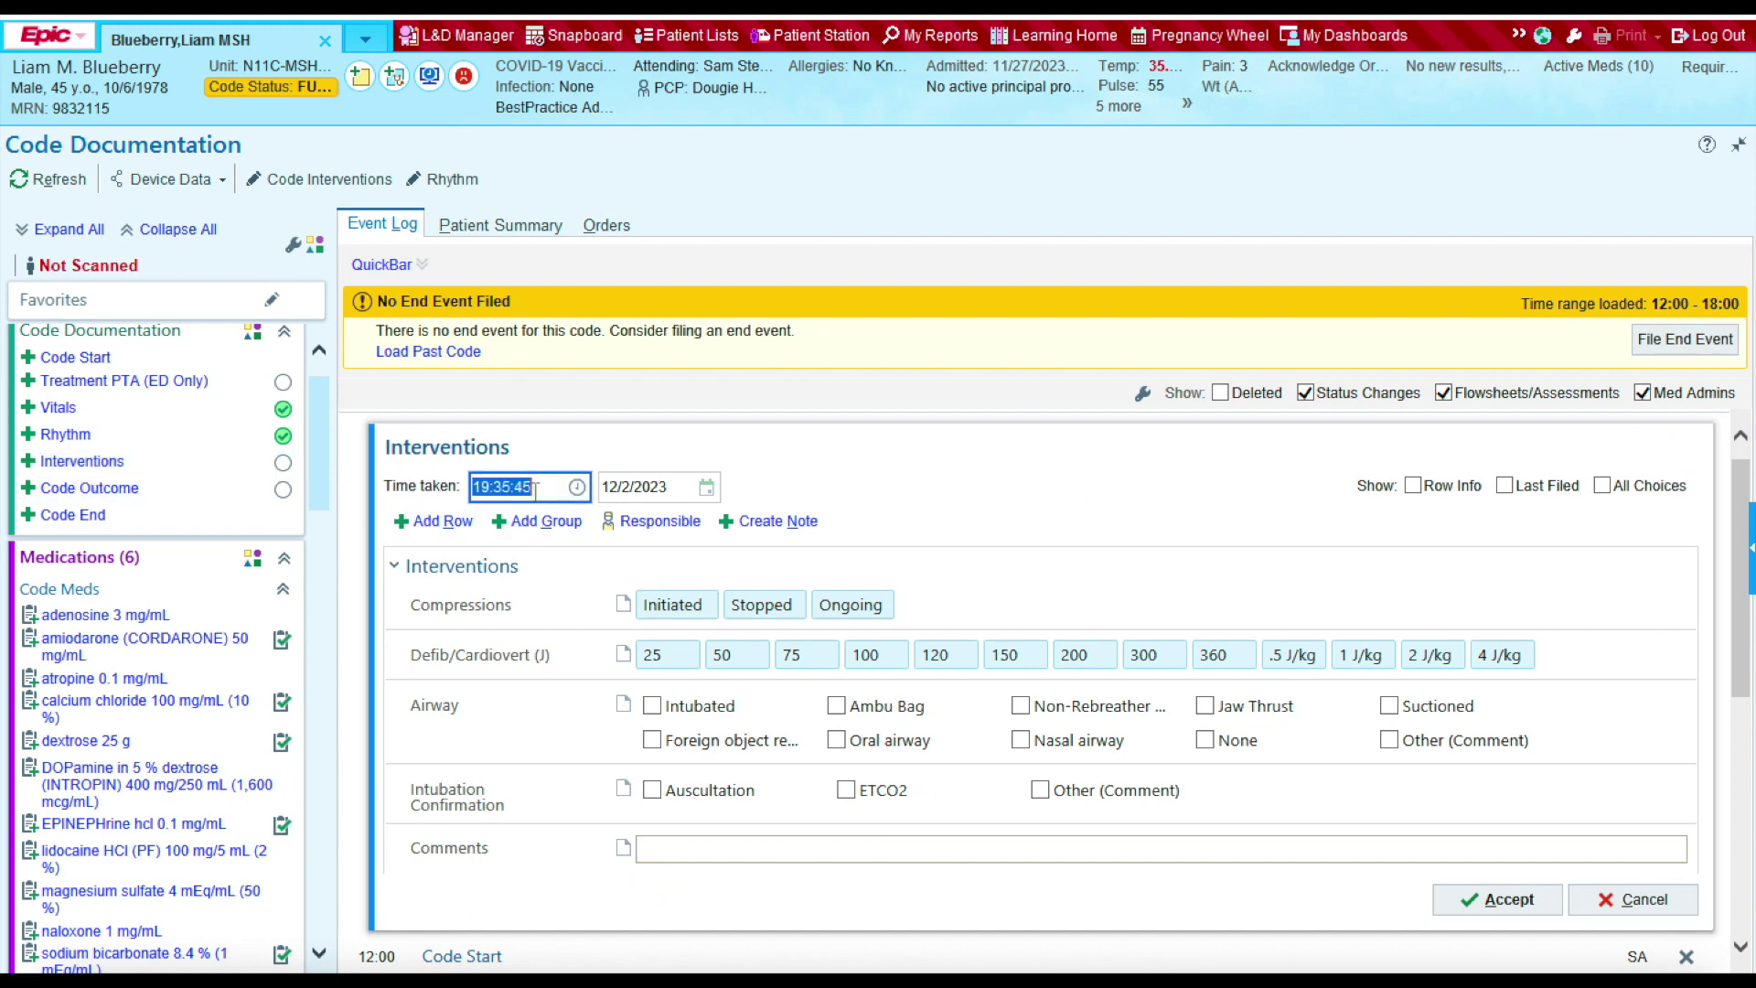
pyautogui.press('BackSpace')
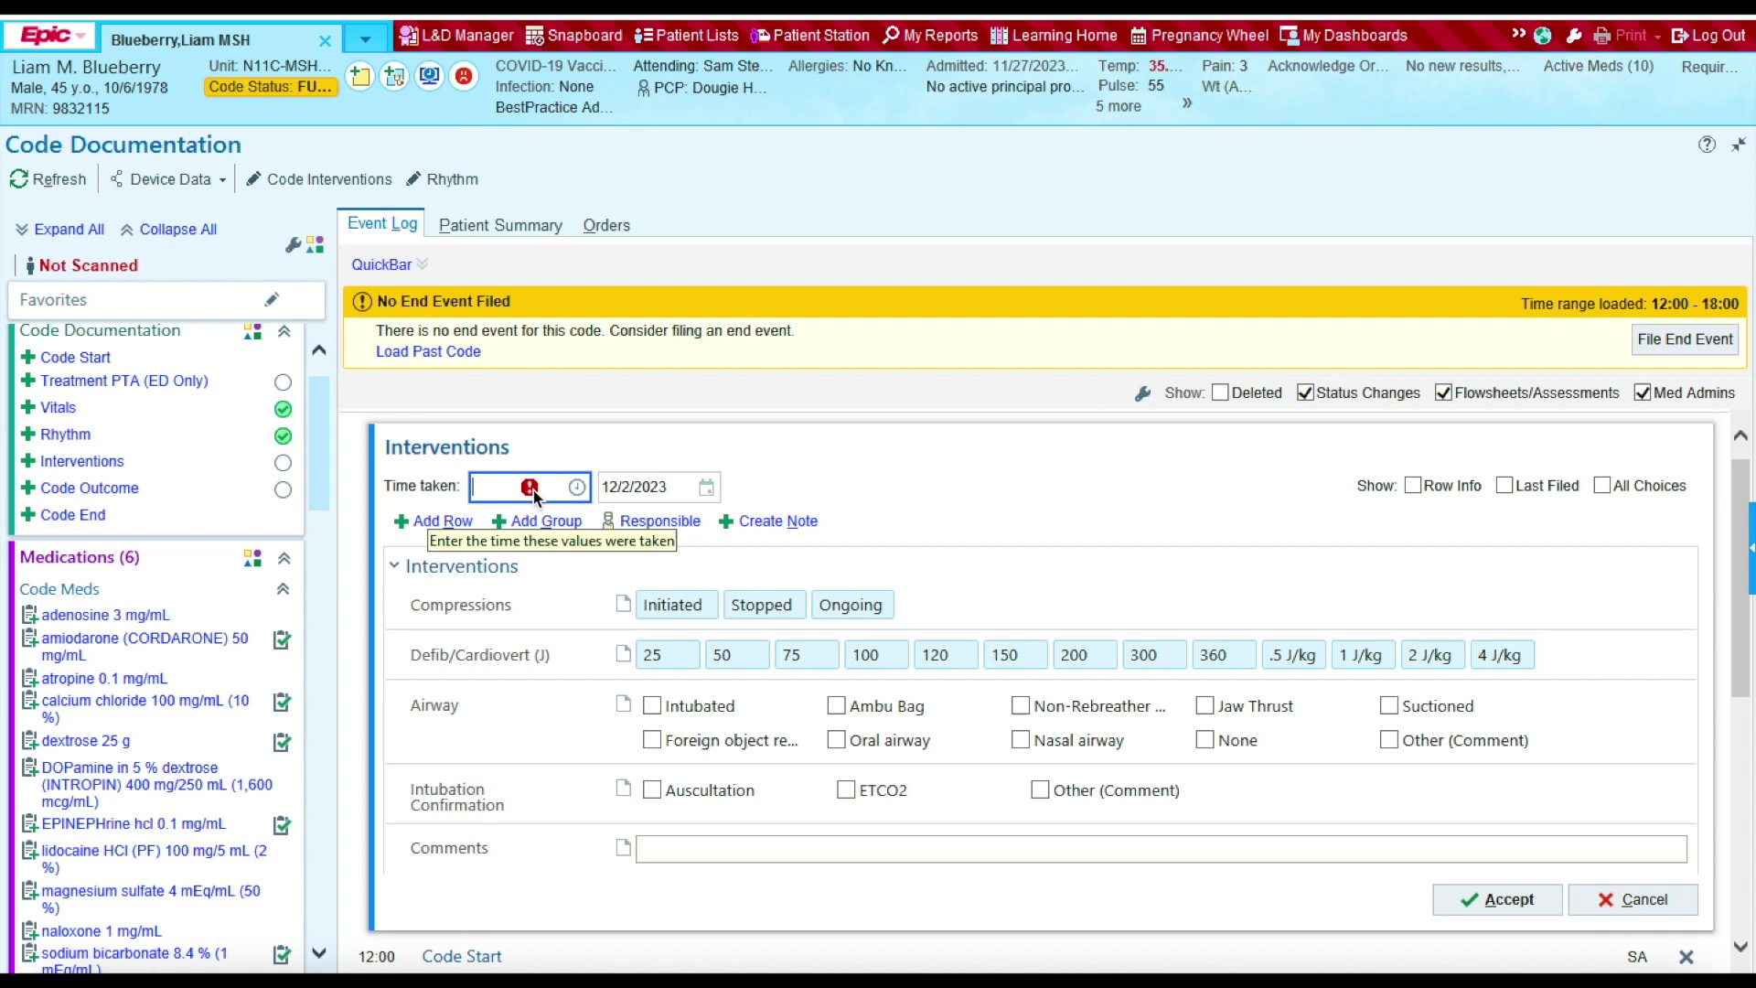
pyautogui.write('1200')
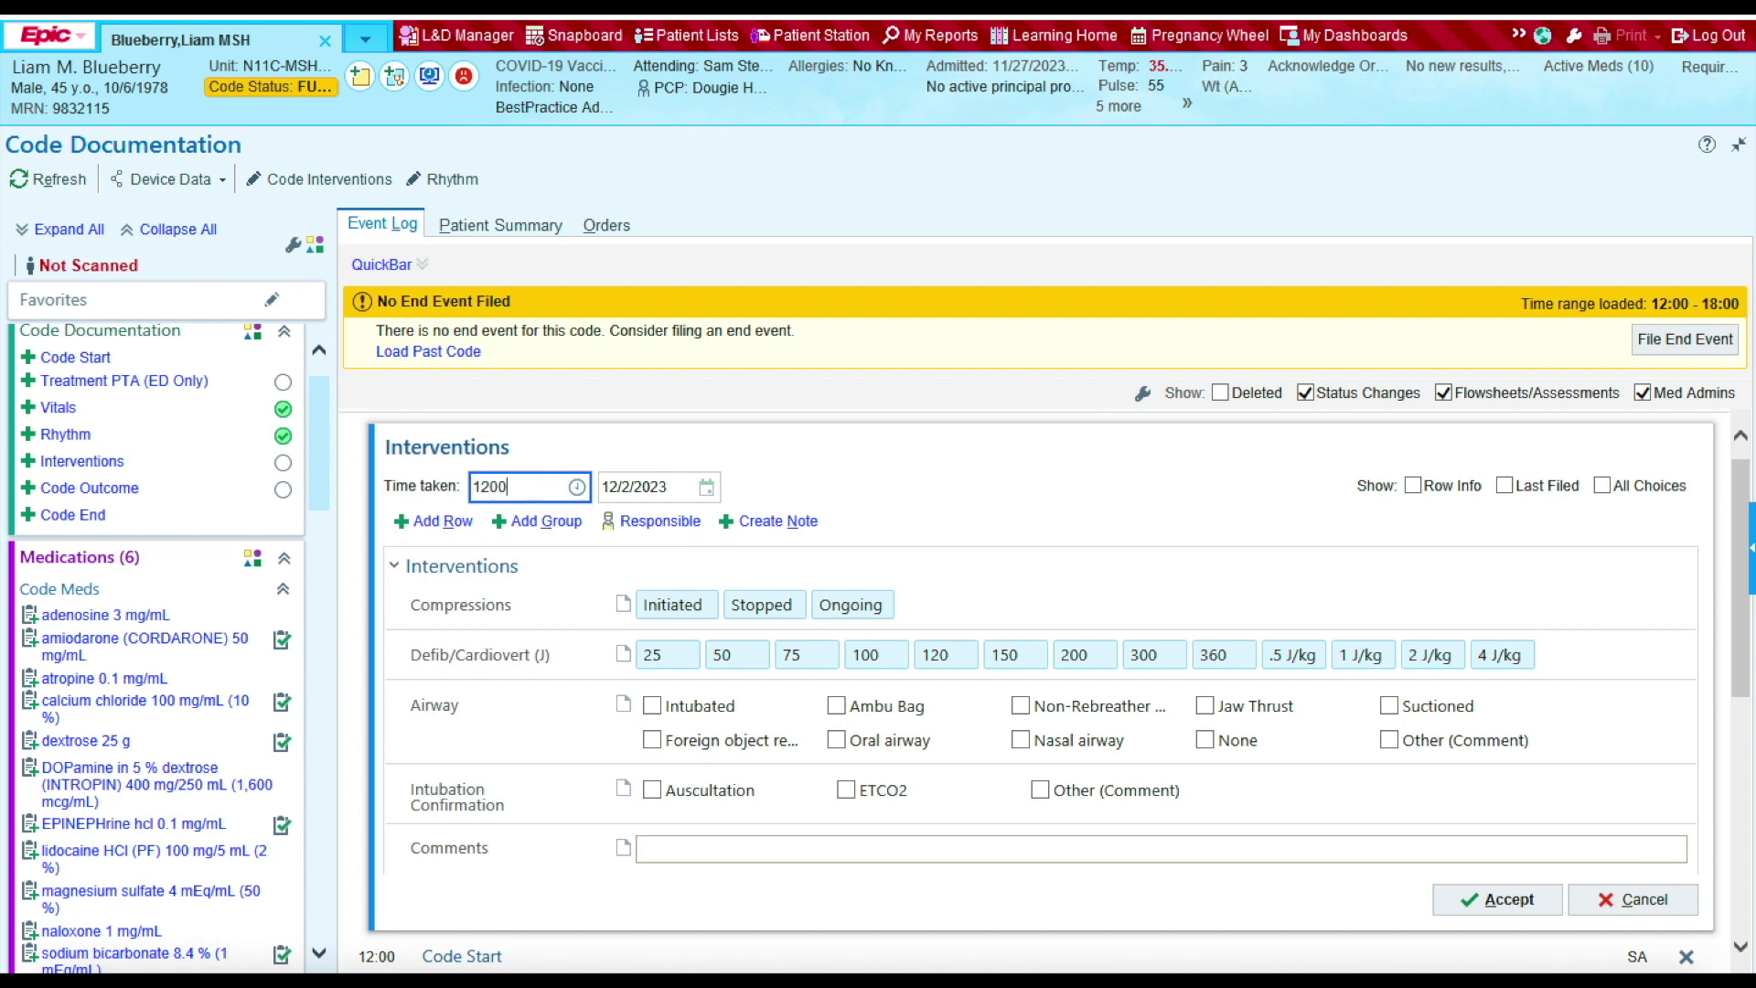
pyautogui.click(661, 607)
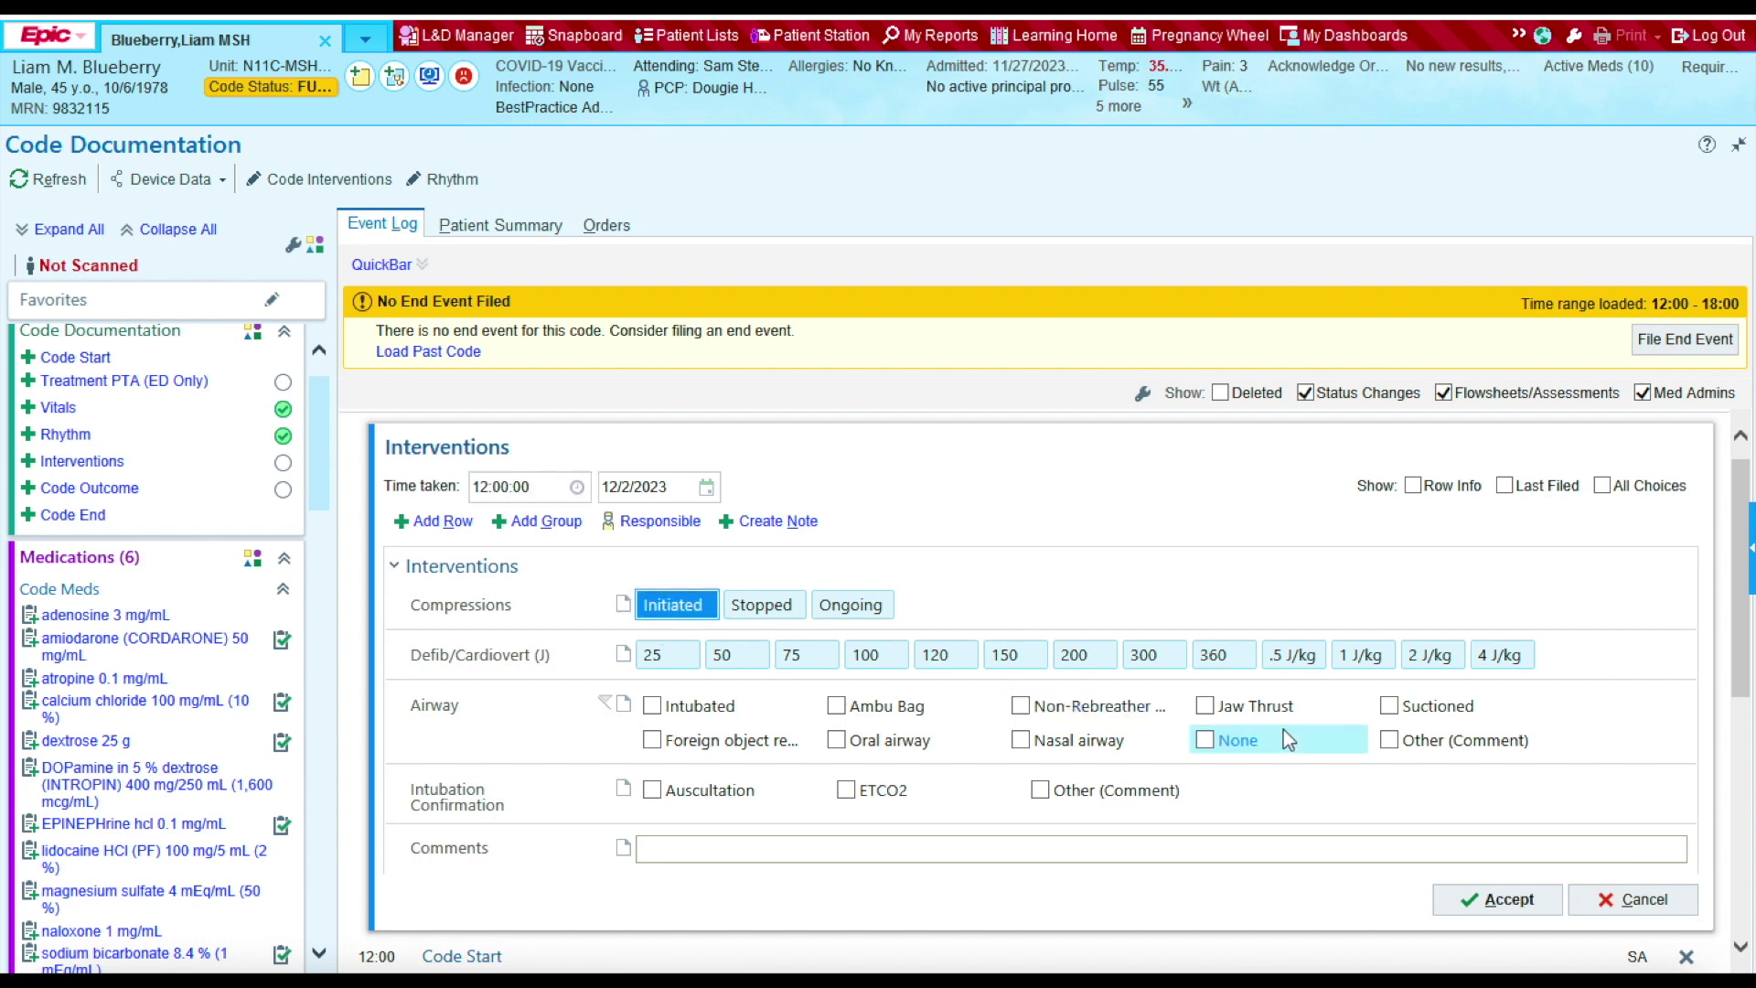
pyautogui.click(1497, 903)
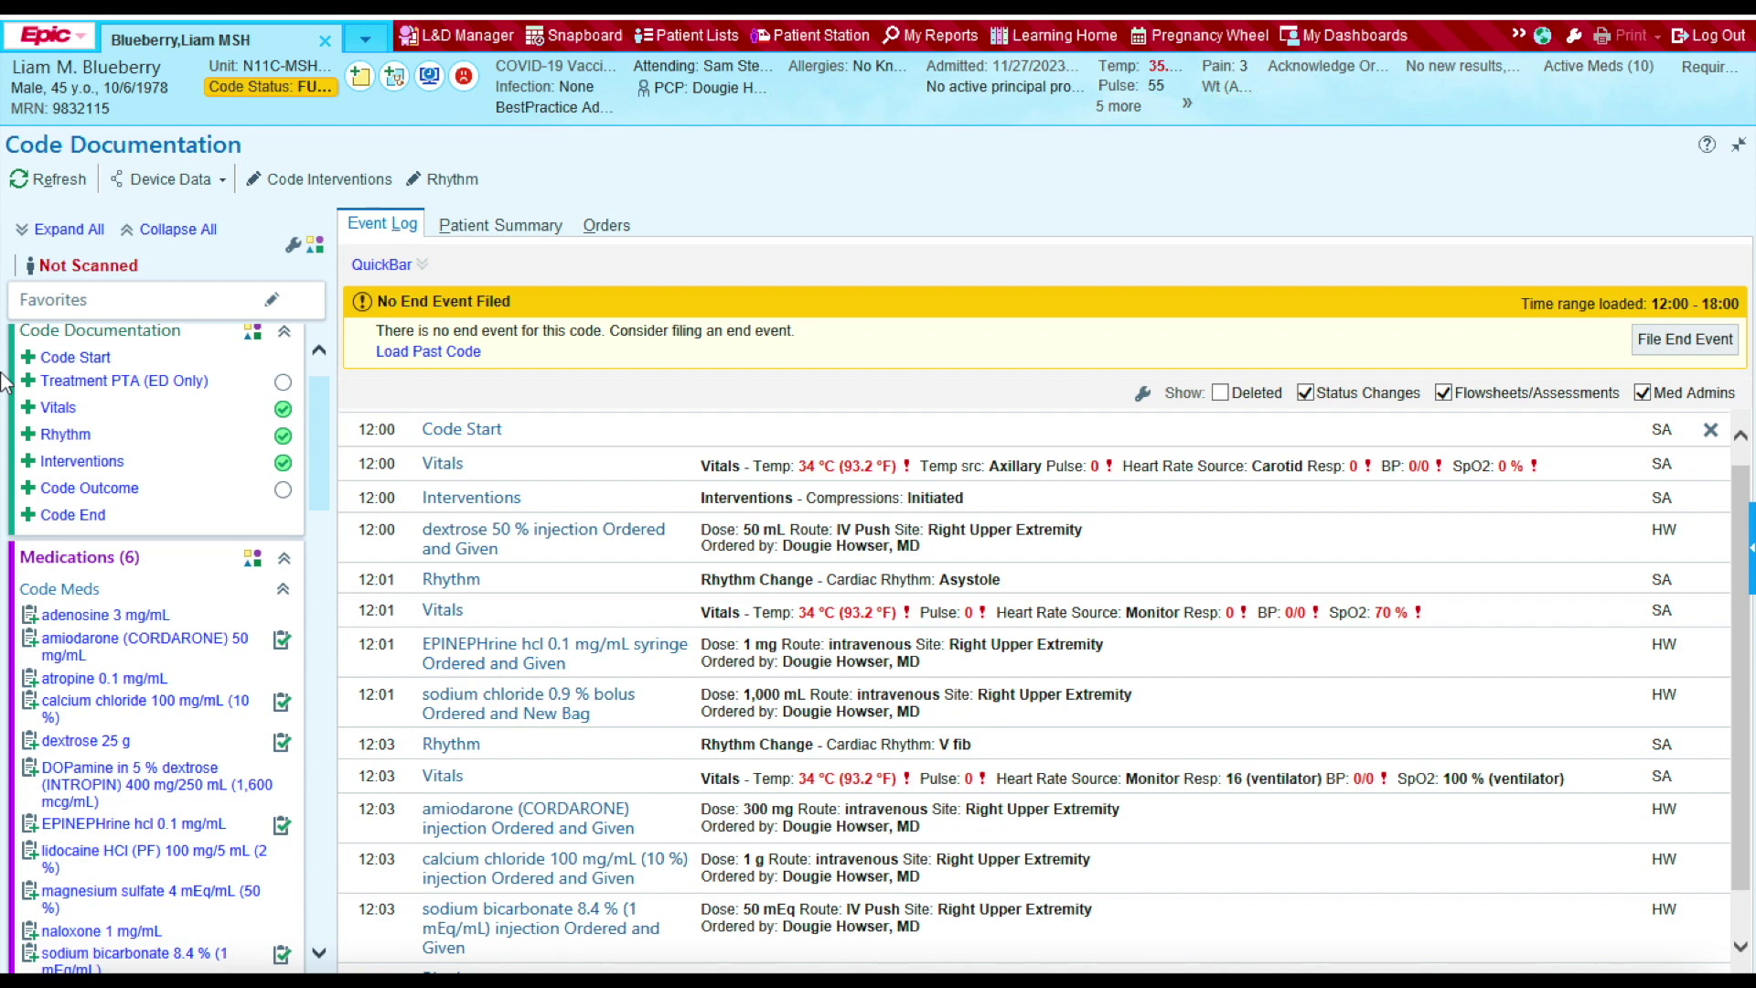
# Step: Add an Interventions entry with time taken 12:05 and Compressions Stopped
pyautogui.click(83, 461)
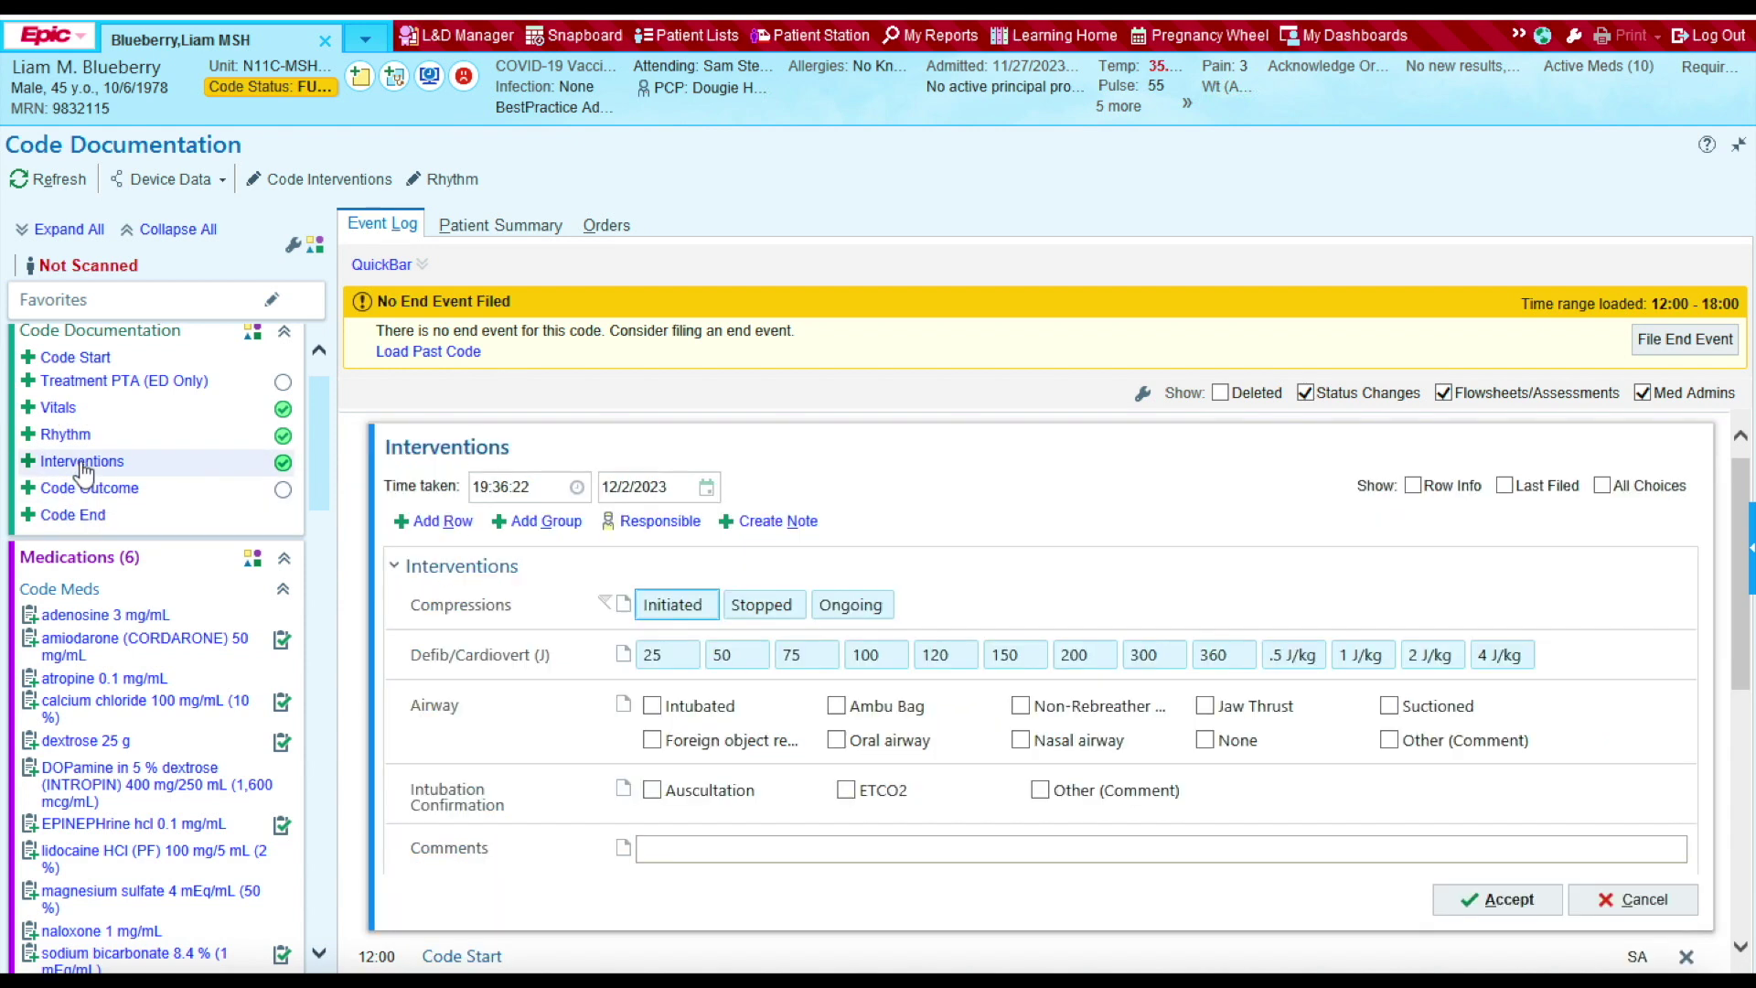
pyautogui.click(544, 489)
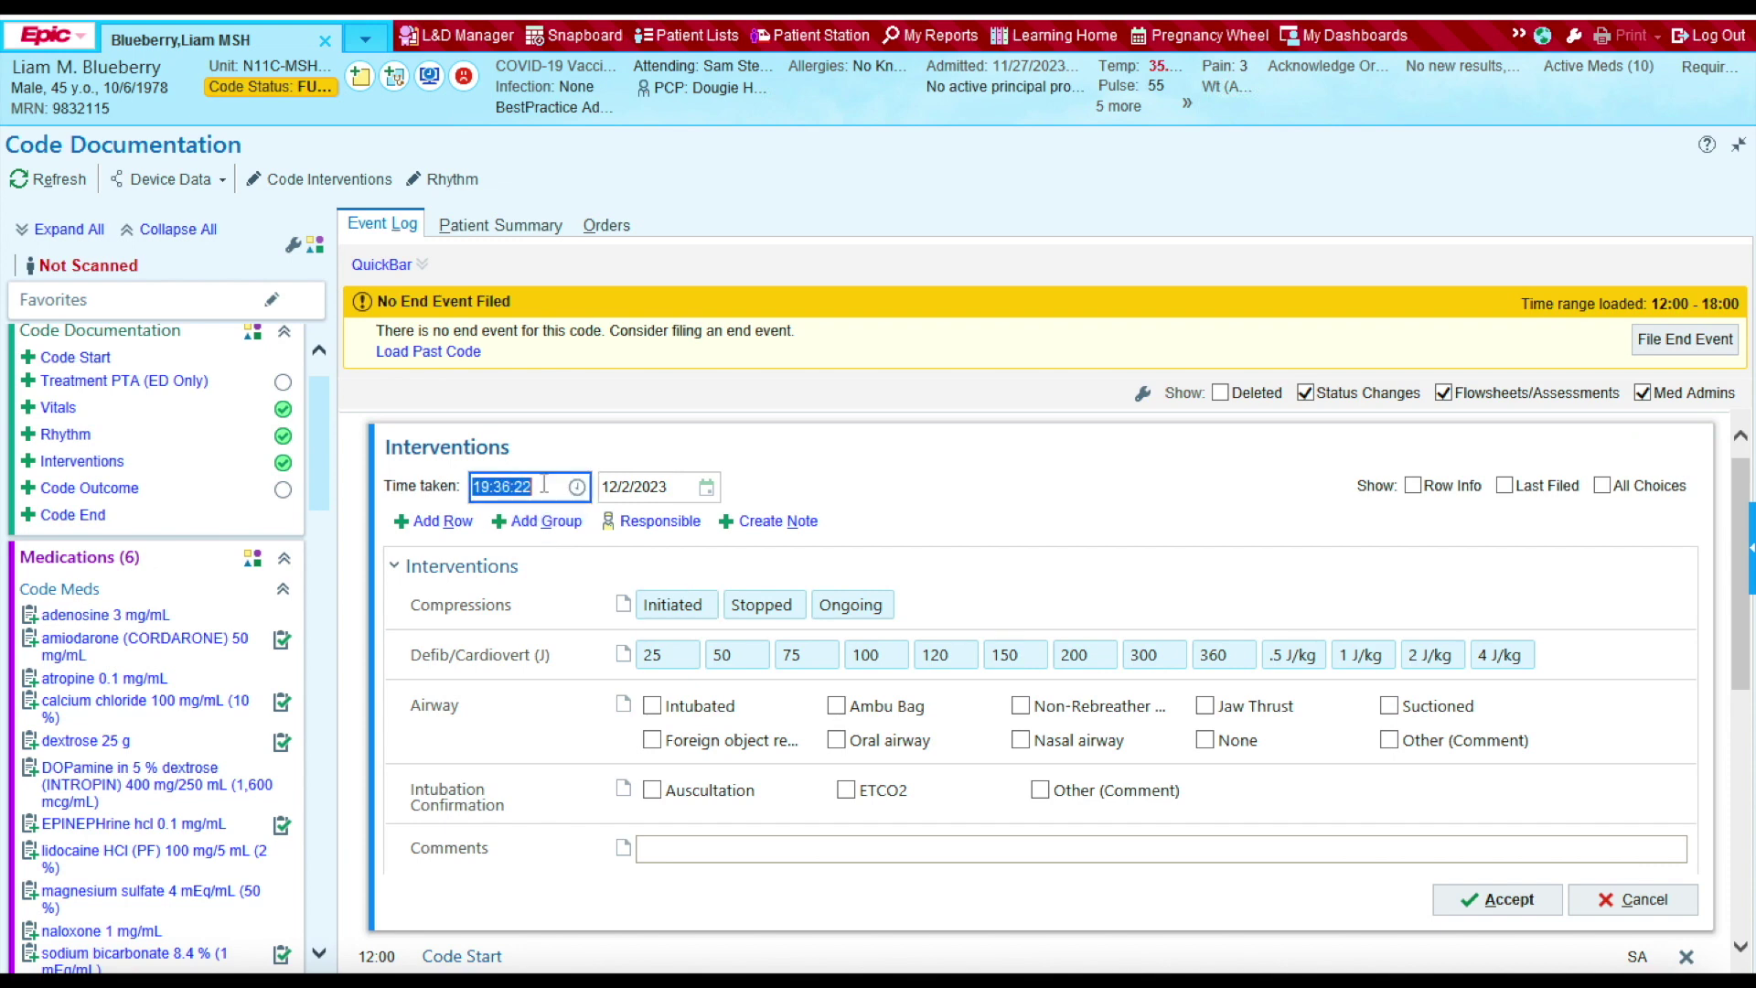
pyautogui.press('BackSpace')
pyautogui.write('1205')
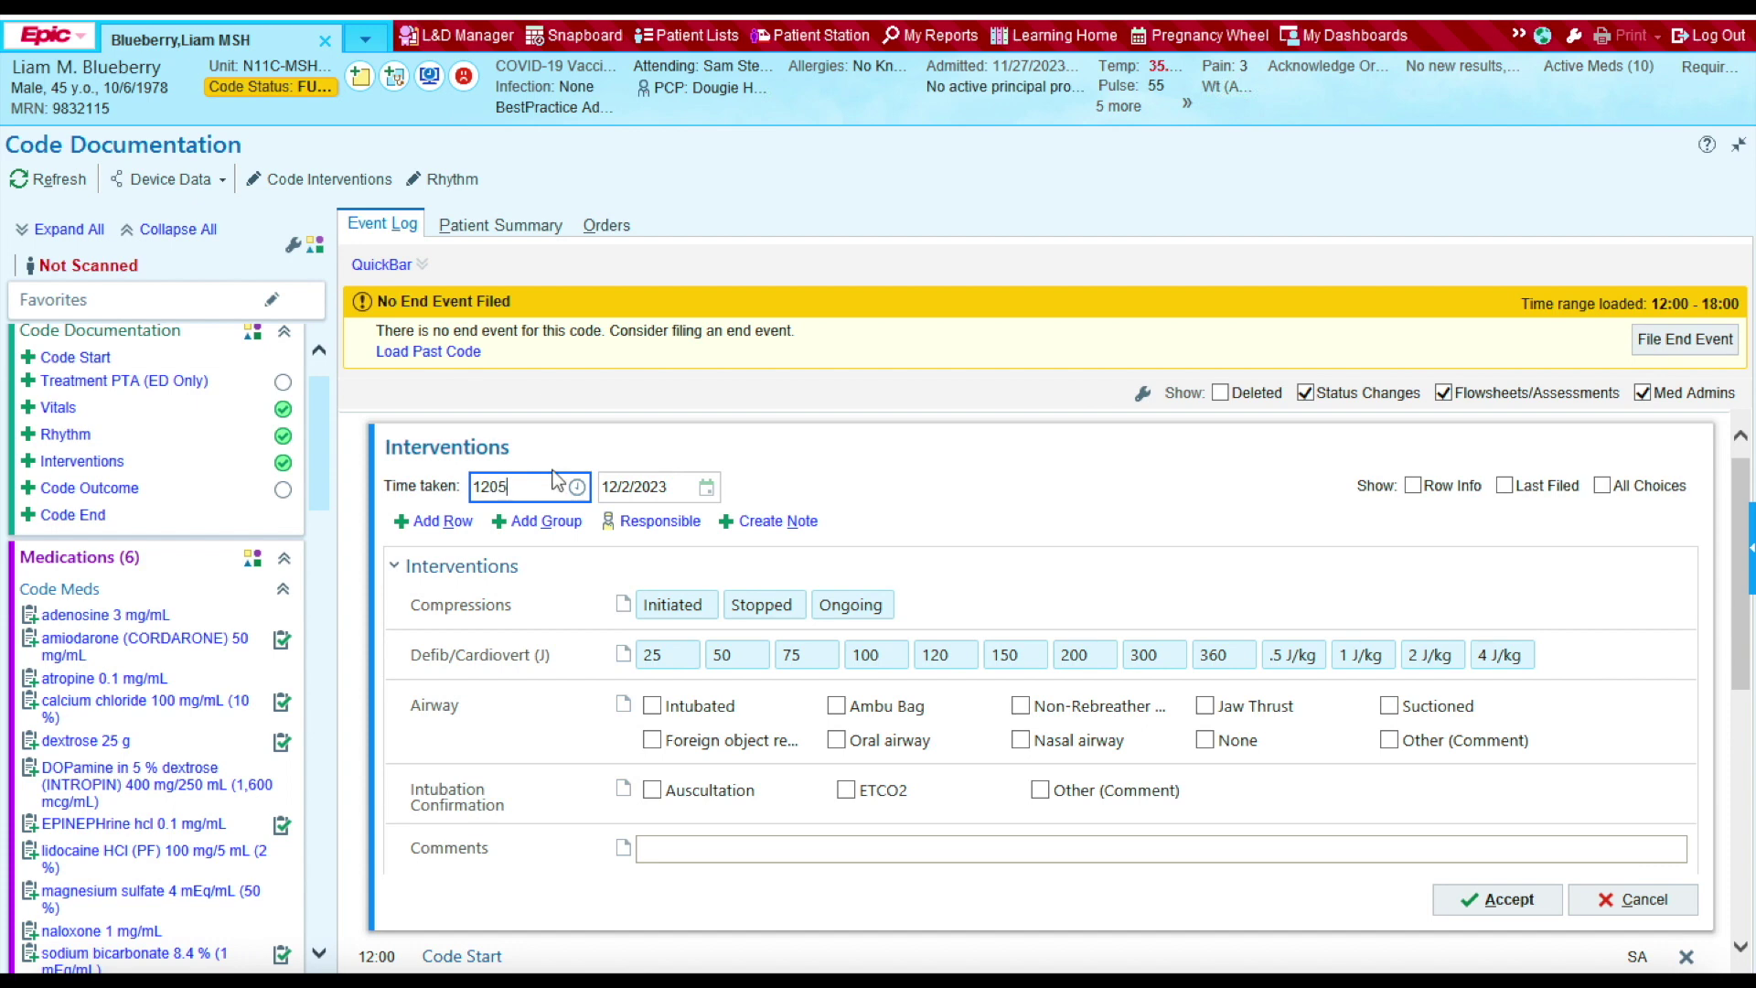
pyautogui.click(754, 604)
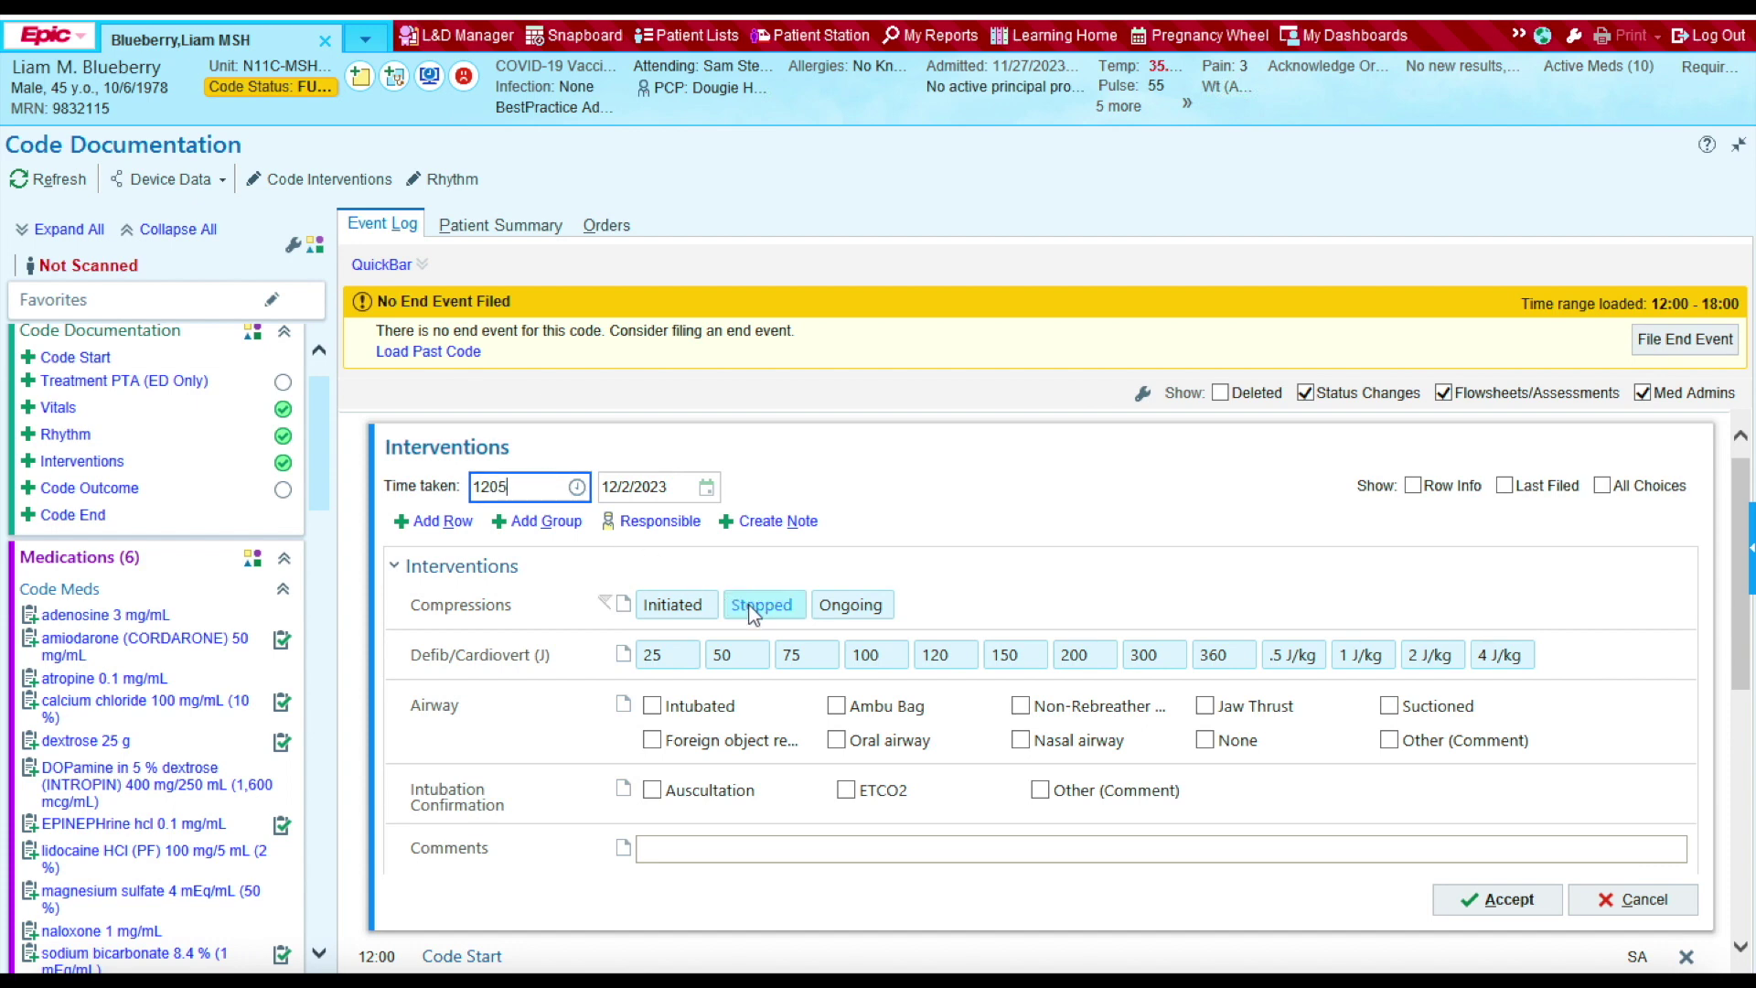
pyautogui.click(751, 609)
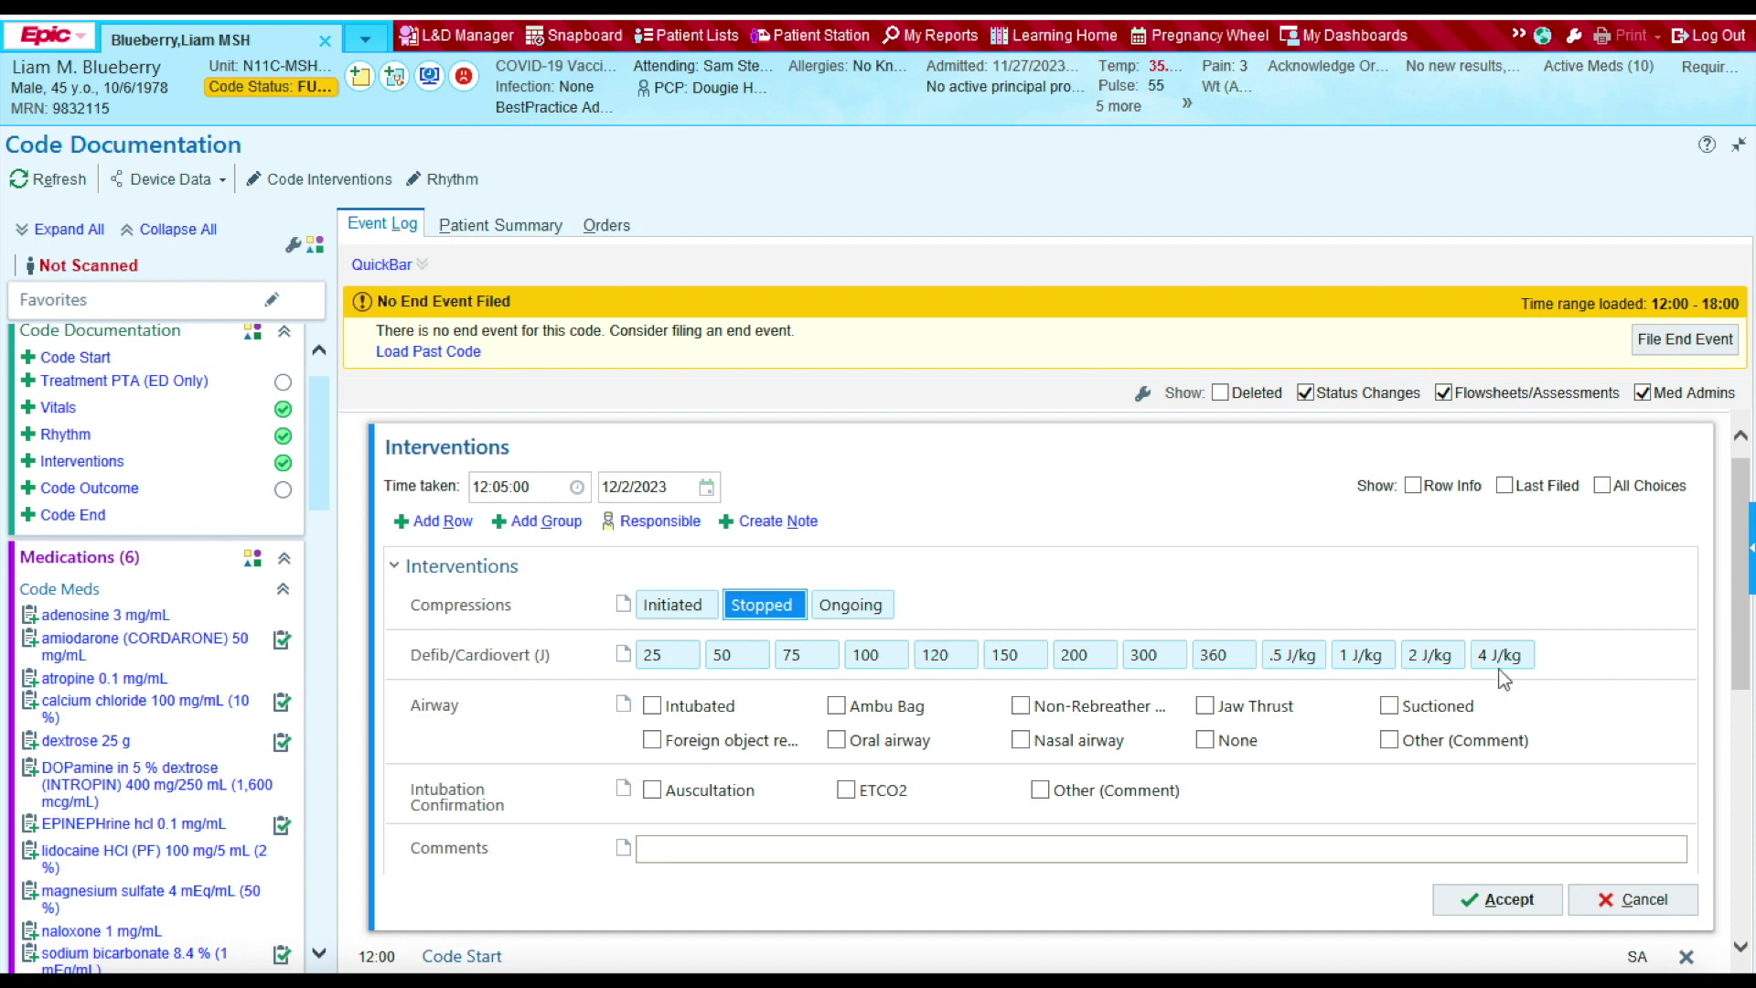
pyautogui.click(1473, 892)
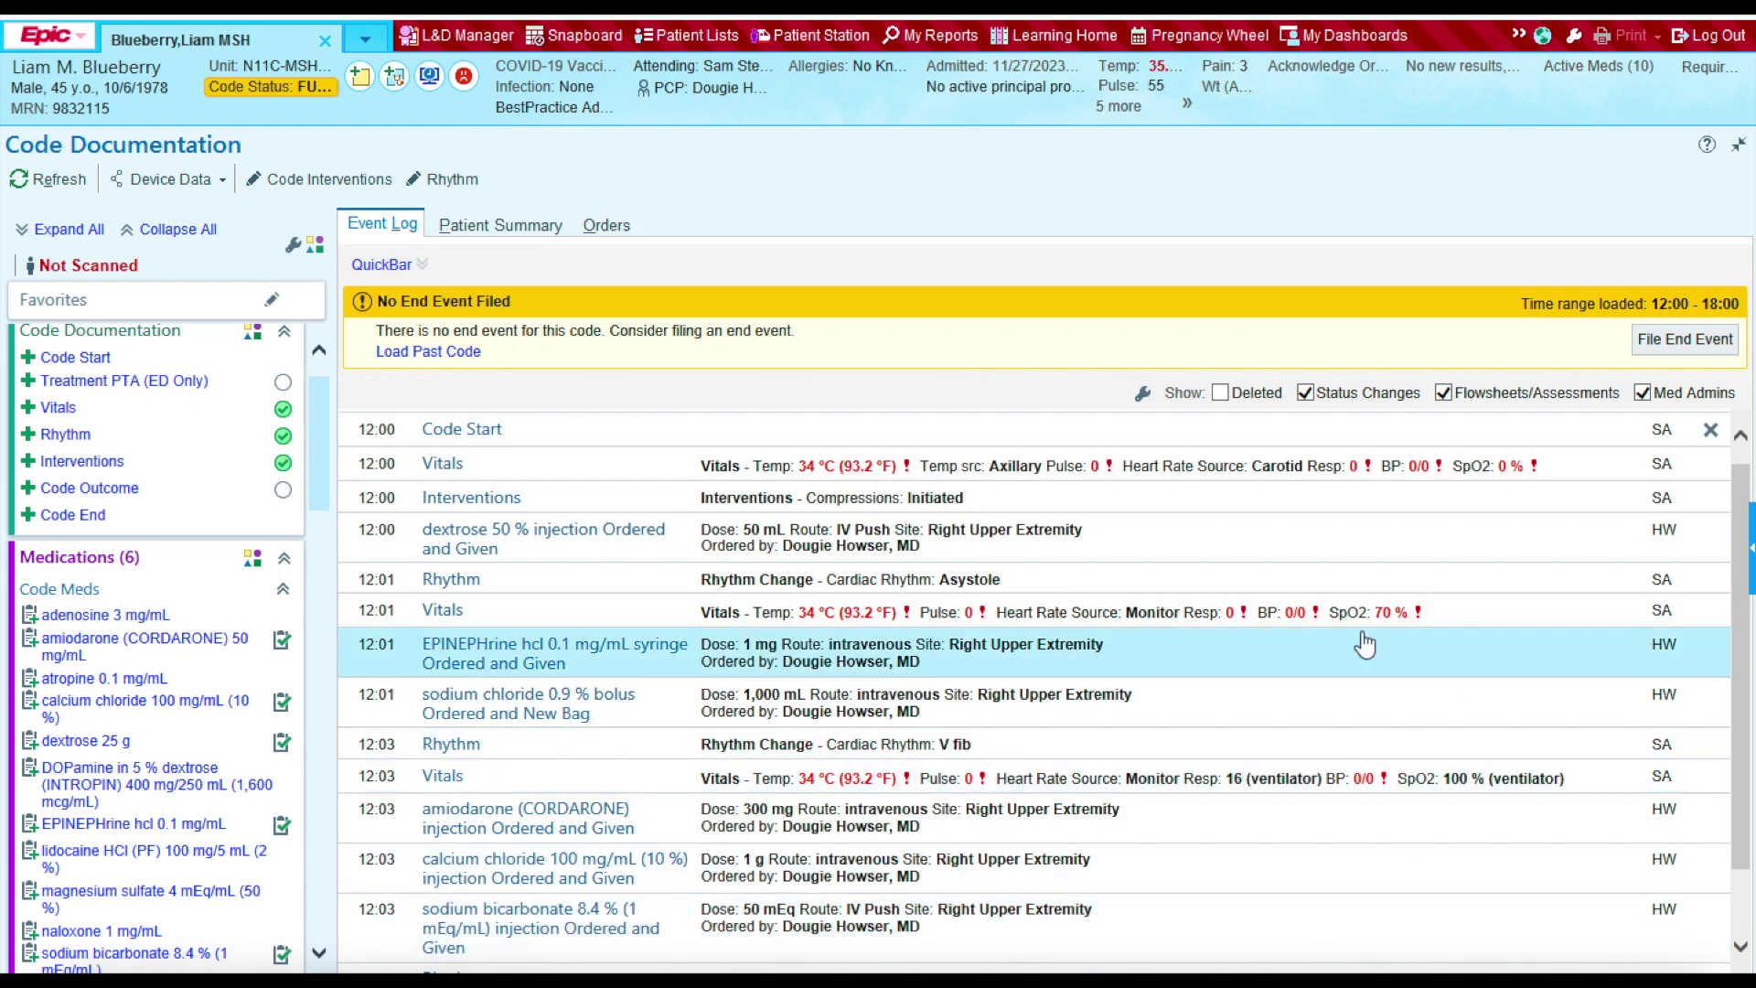
pyautogui.moveTo(1745, 631); pyautogui.dragTo(1745, 702)
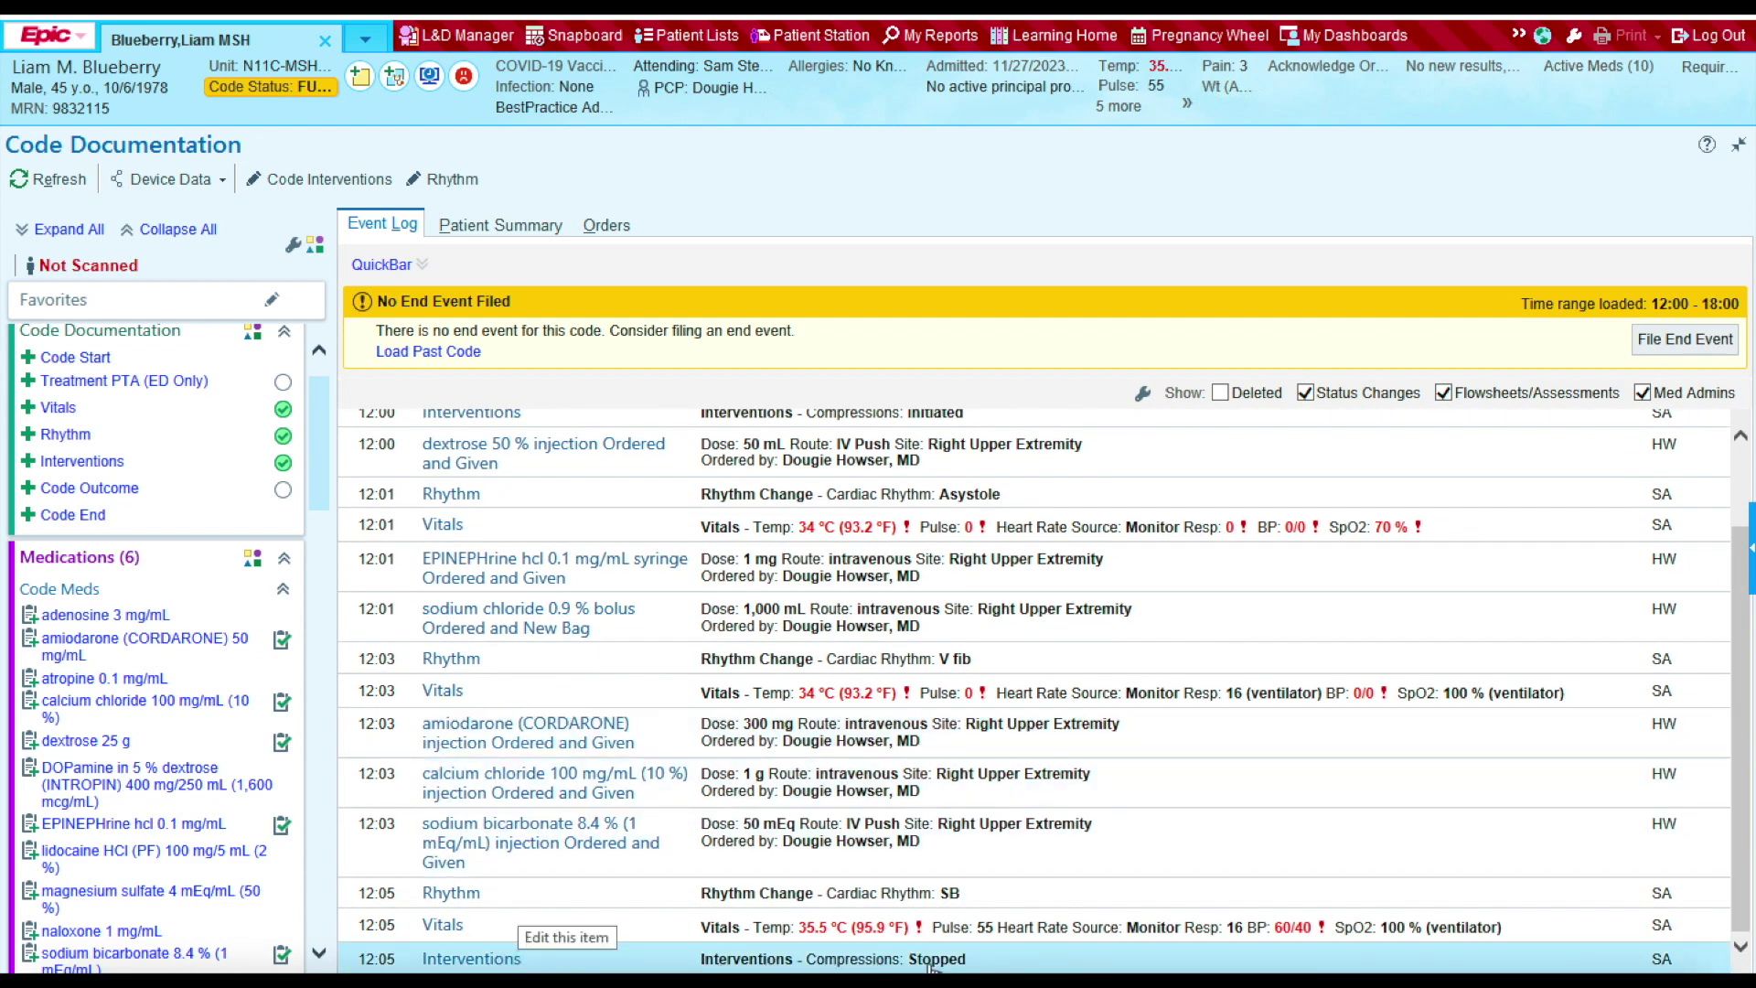
pyautogui.scroll(3, 915, 777)
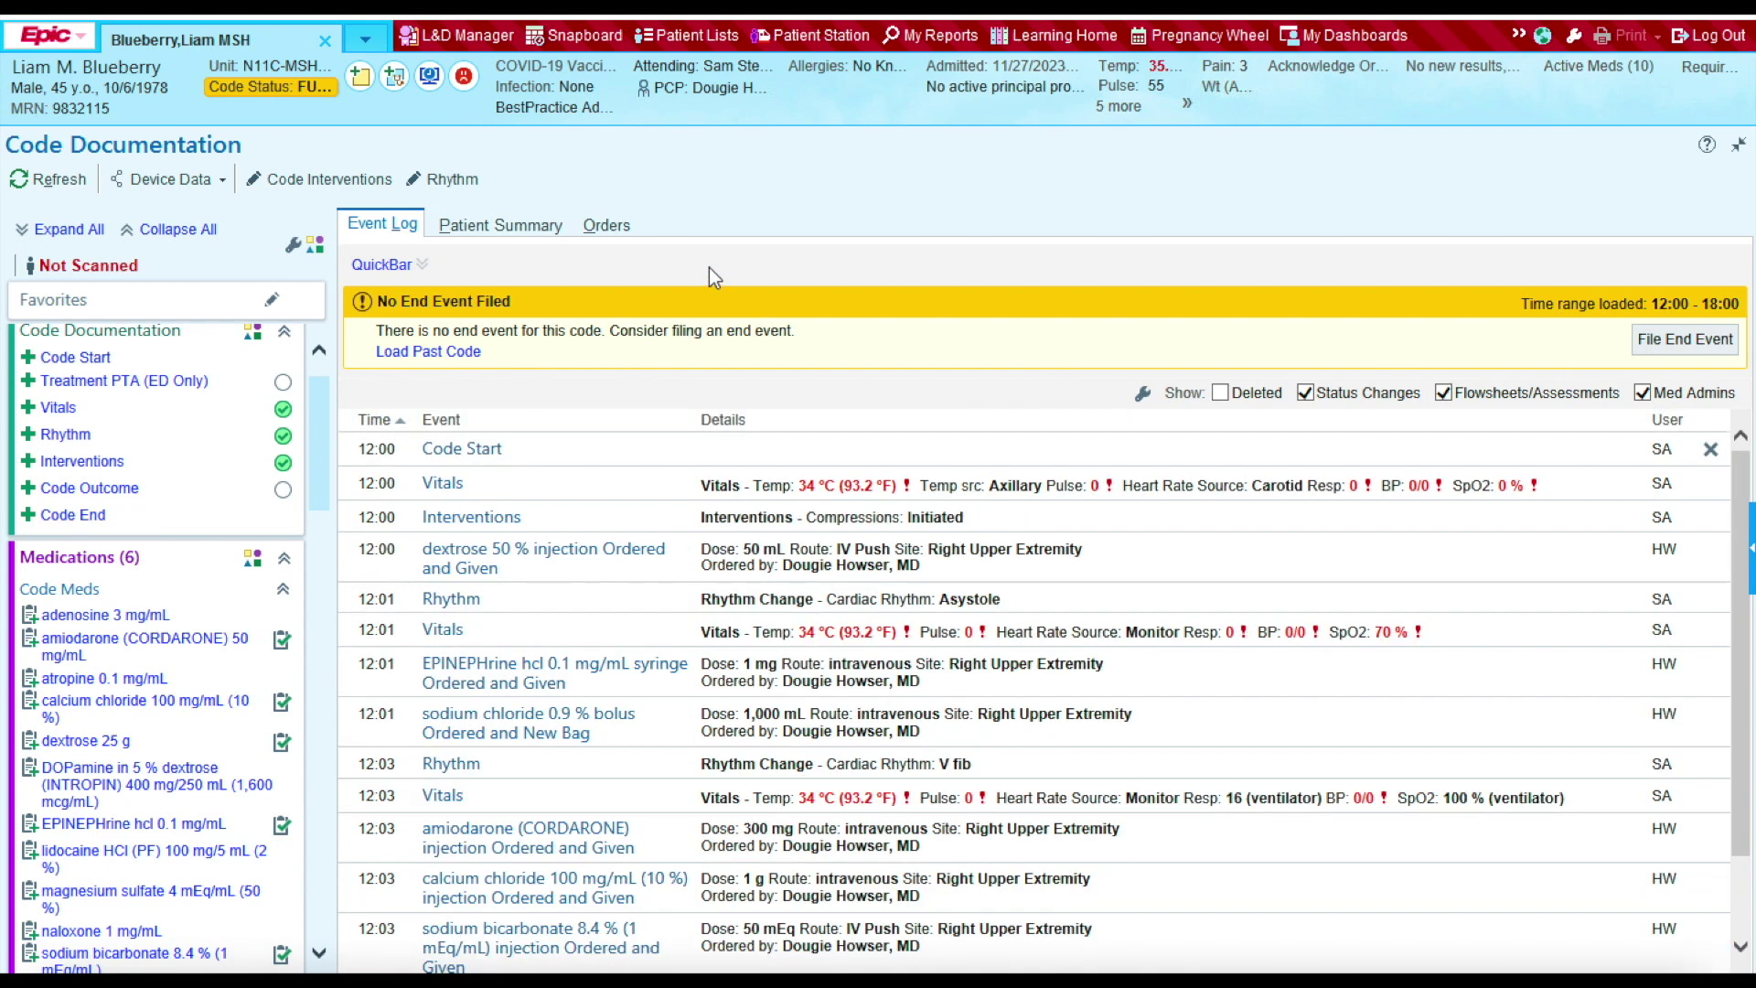
# Step: Record Defib/Cardiovert 120 J in a new Interventions entry timed 12:03
pyautogui.click(83, 461)
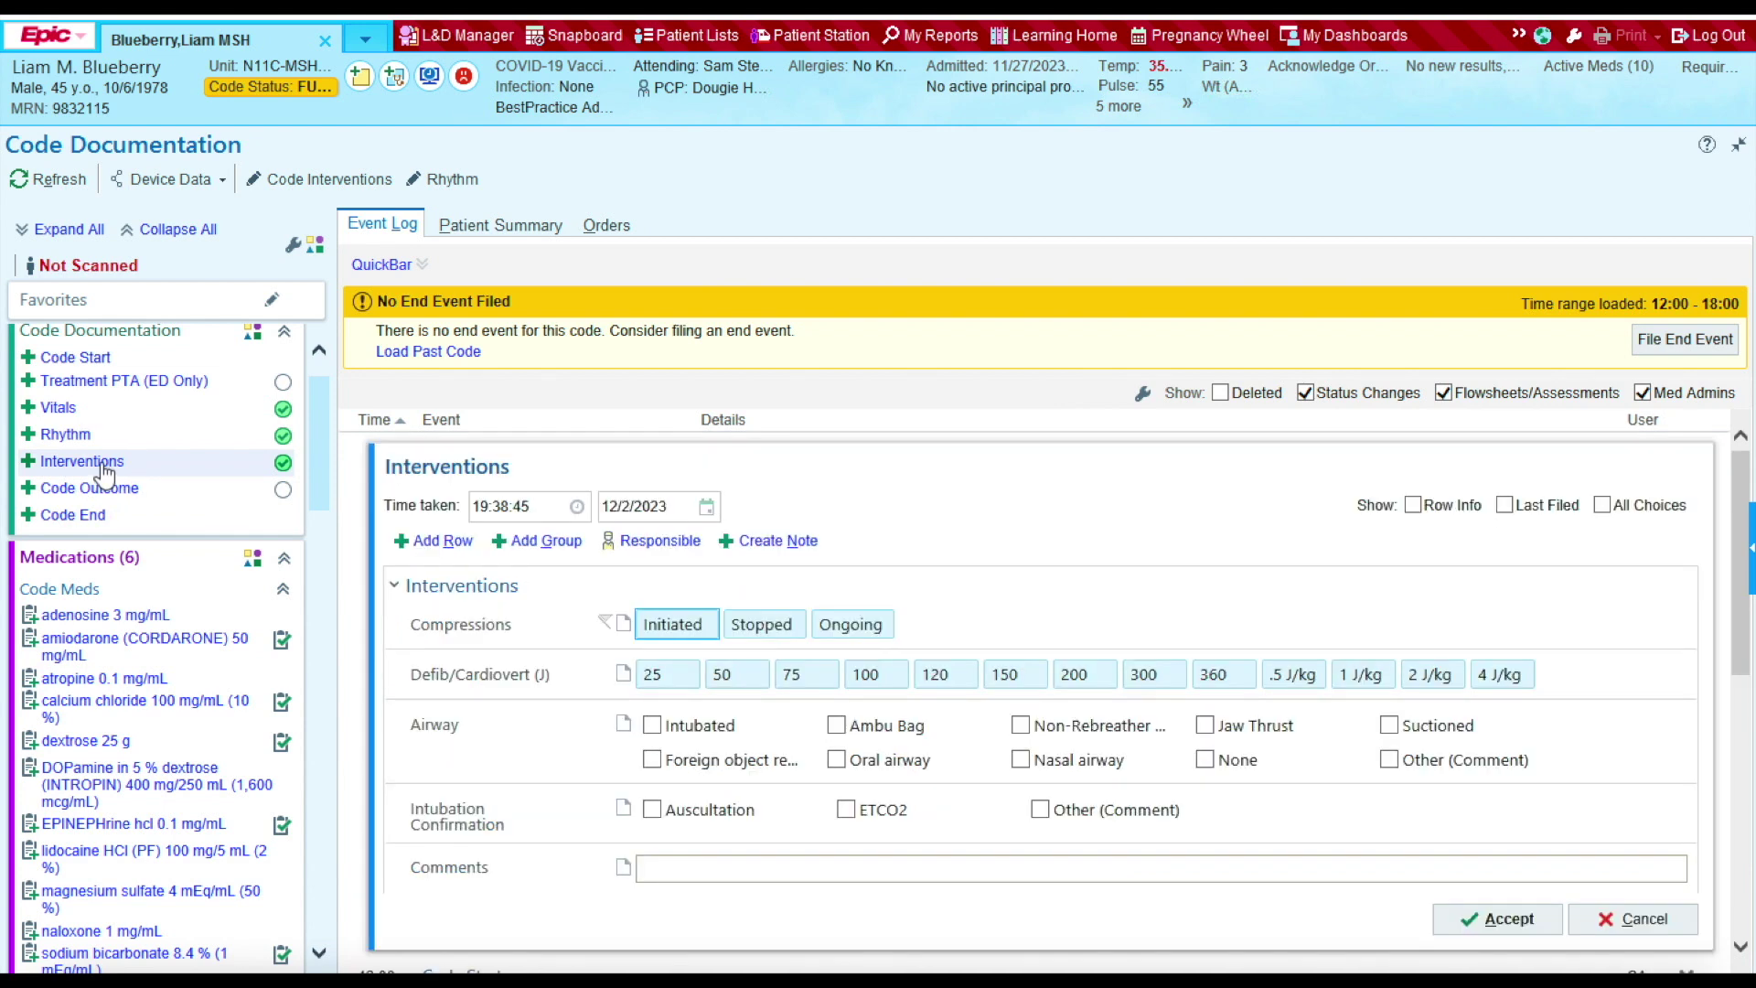
pyautogui.click(531, 508)
pyautogui.write('1203')
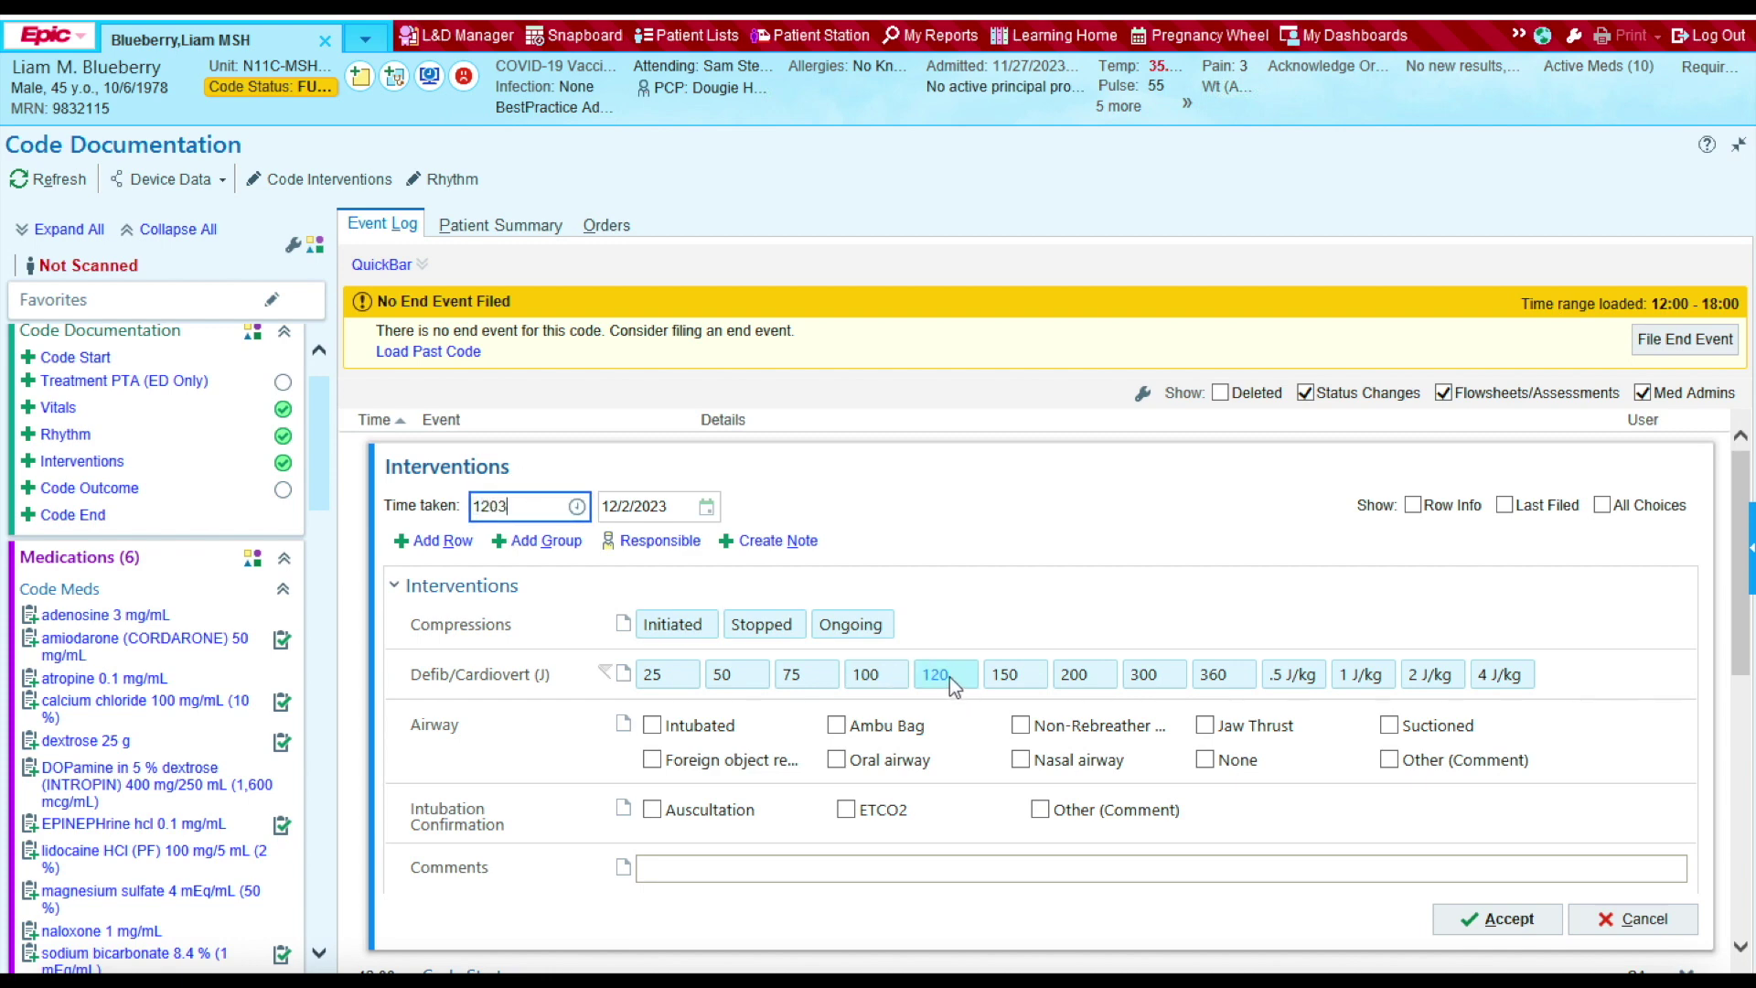
pyautogui.click(949, 677)
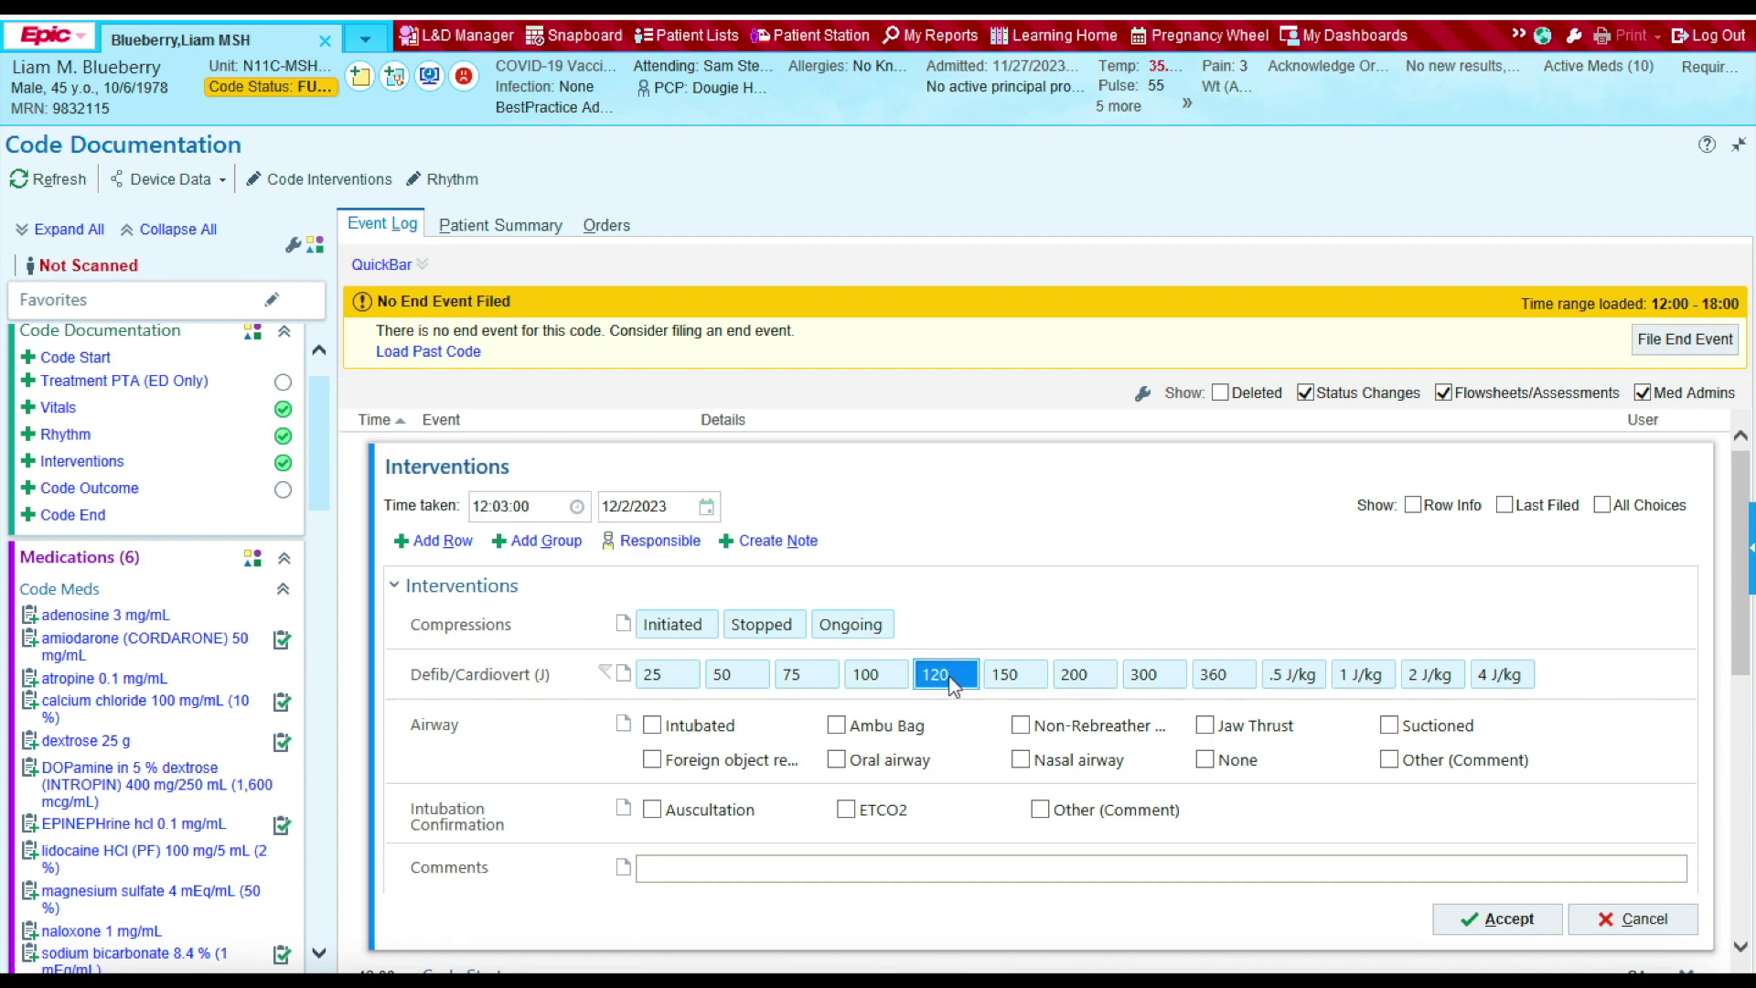
pyautogui.click(1504, 919)
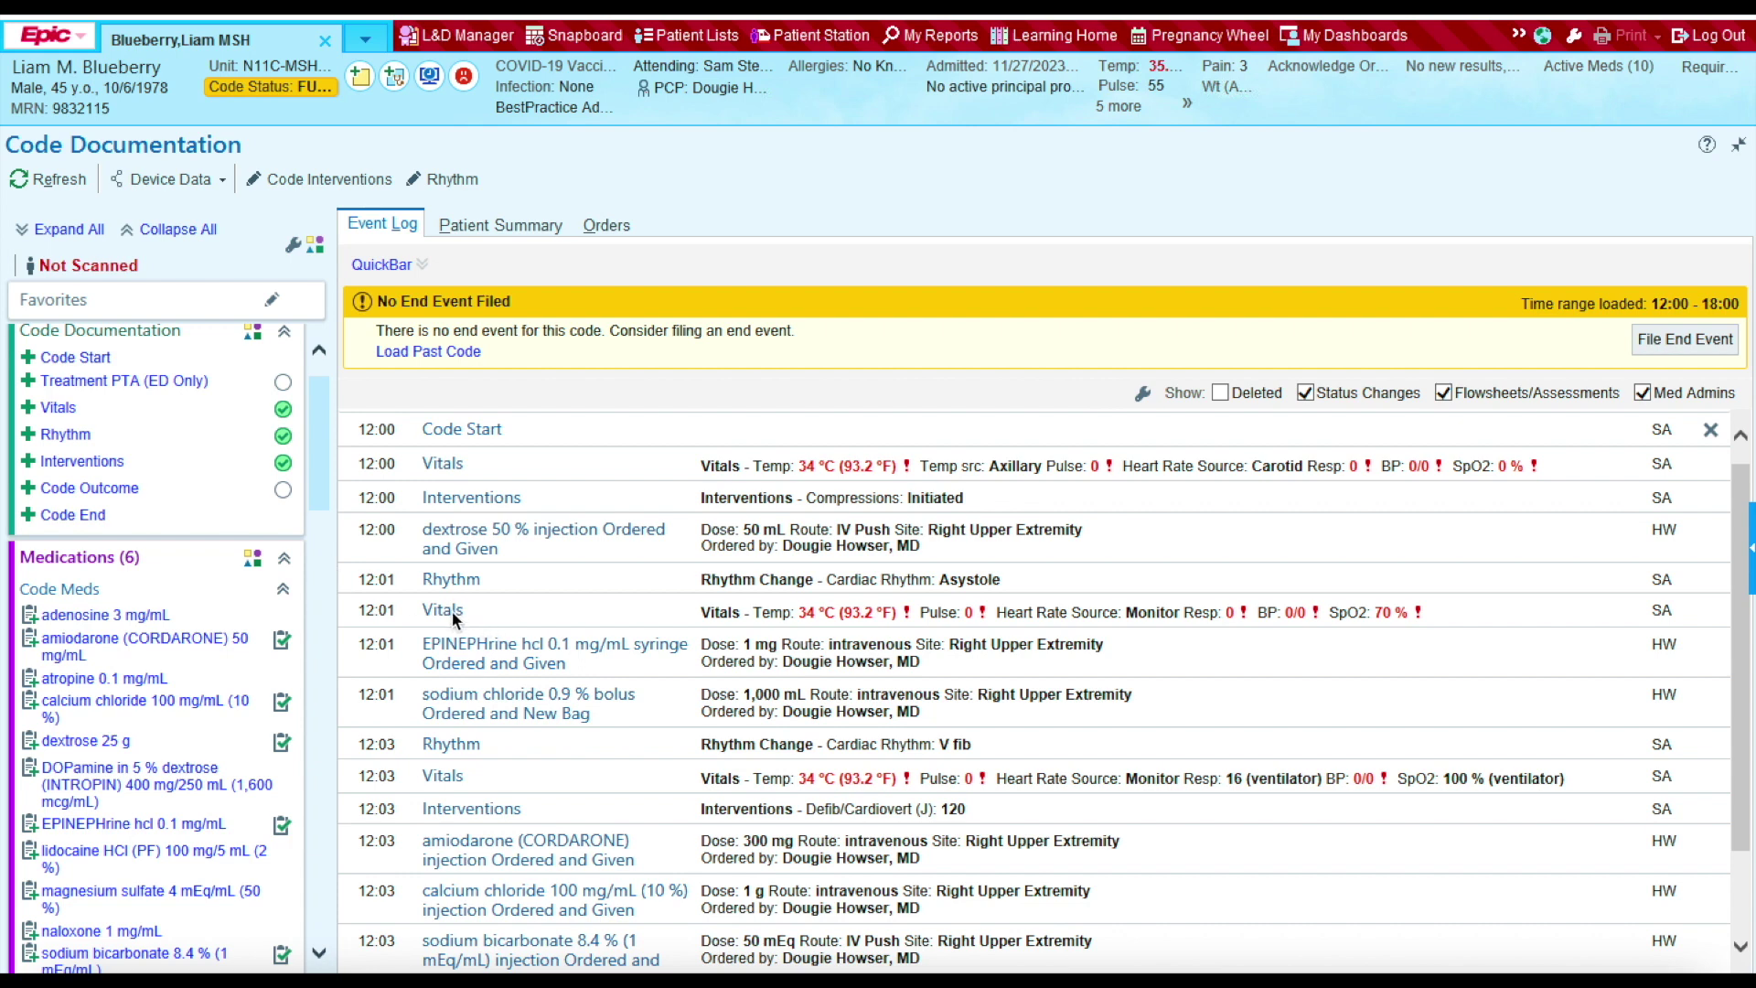
# Step: Record Ambu Bag airway in a new Interventions entry timed 12:01
pyautogui.click(102, 461)
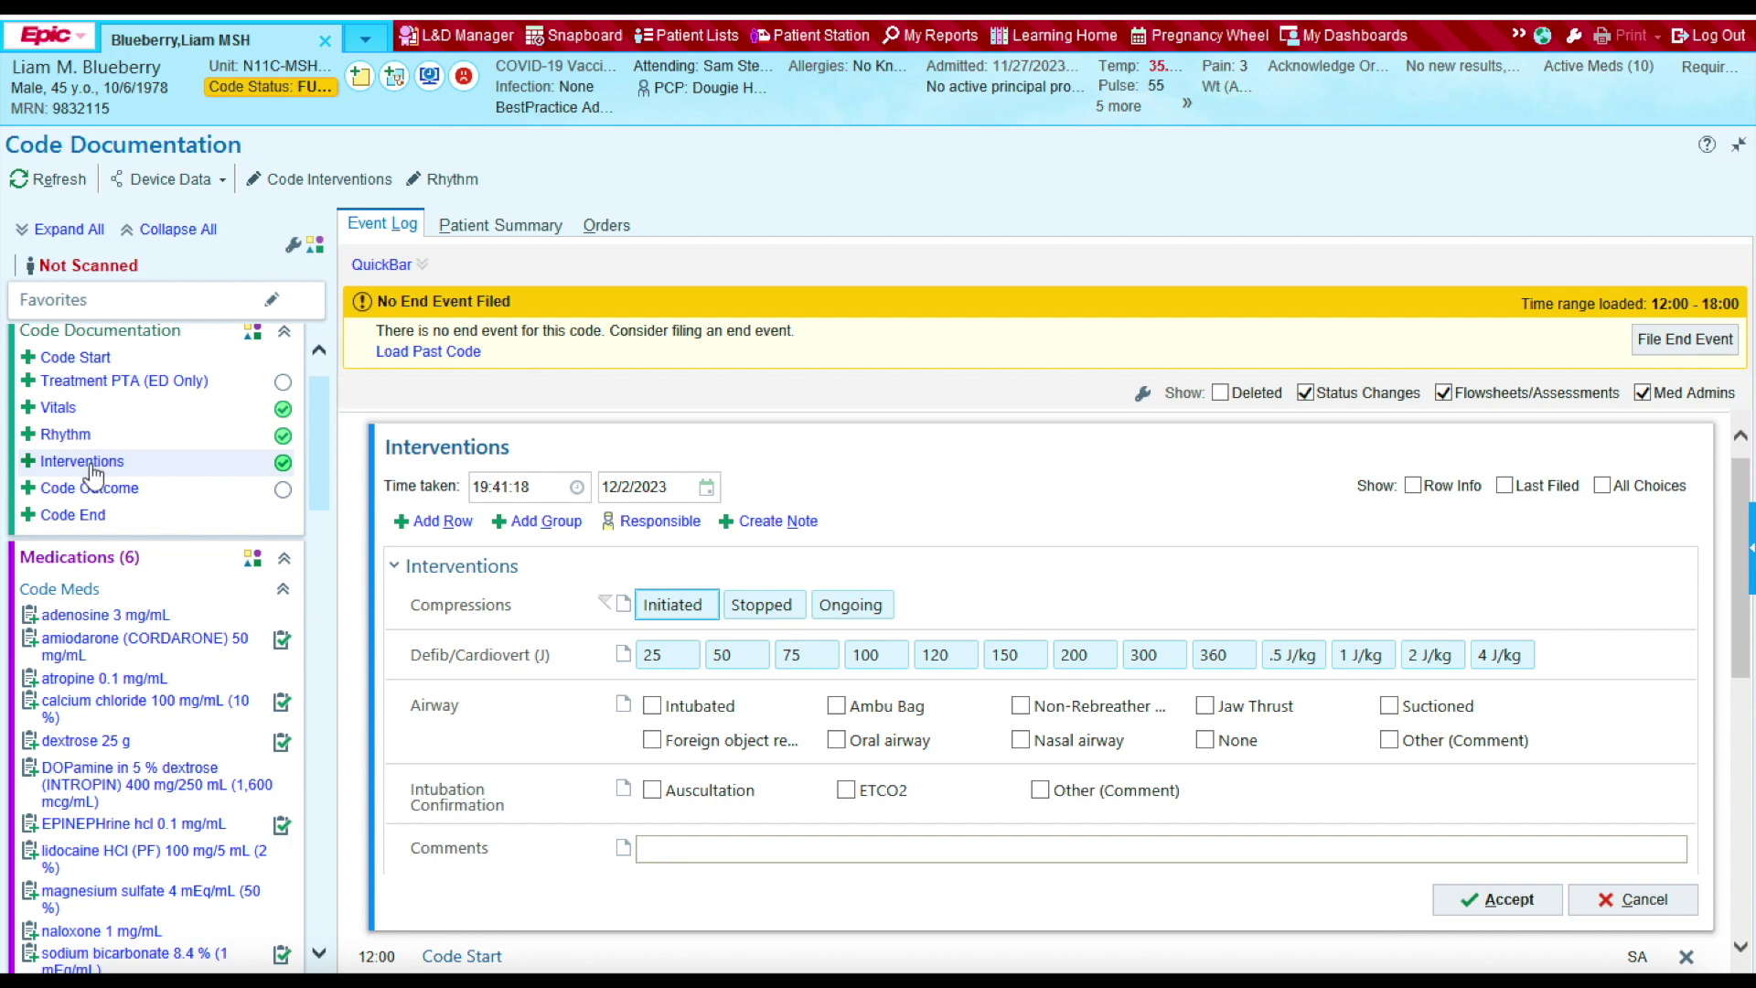
pyautogui.click(543, 491)
pyautogui.write('1201')
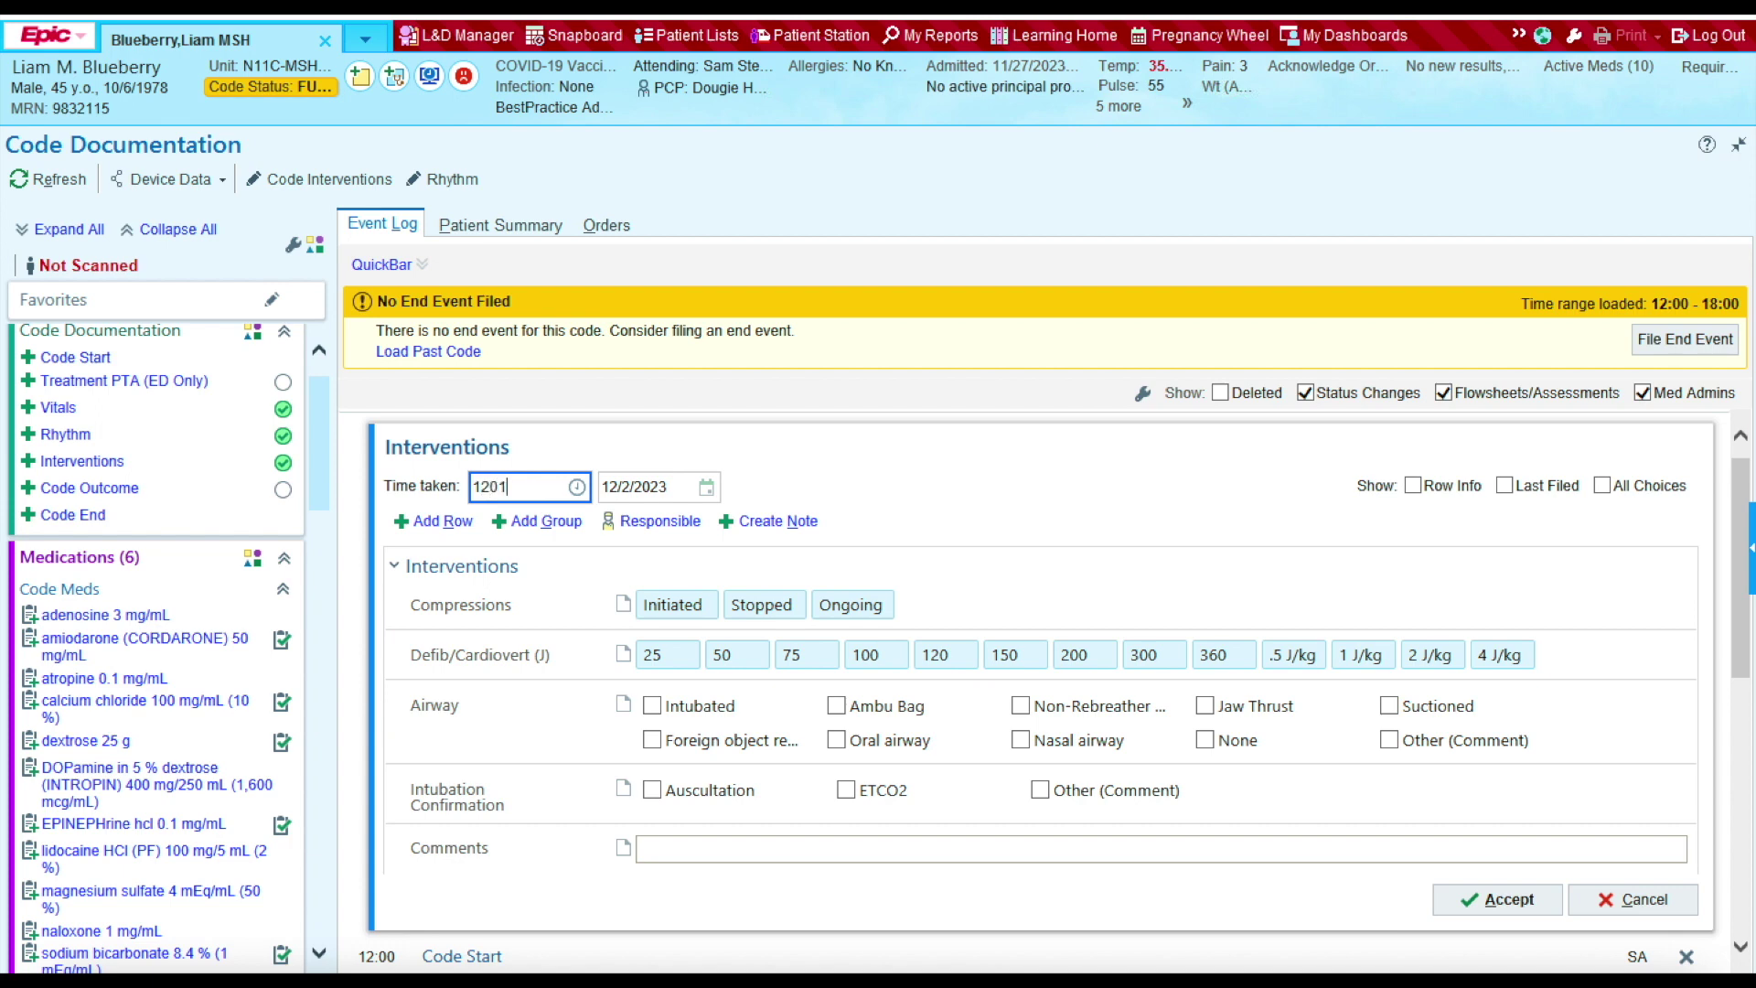
pyautogui.click(836, 705)
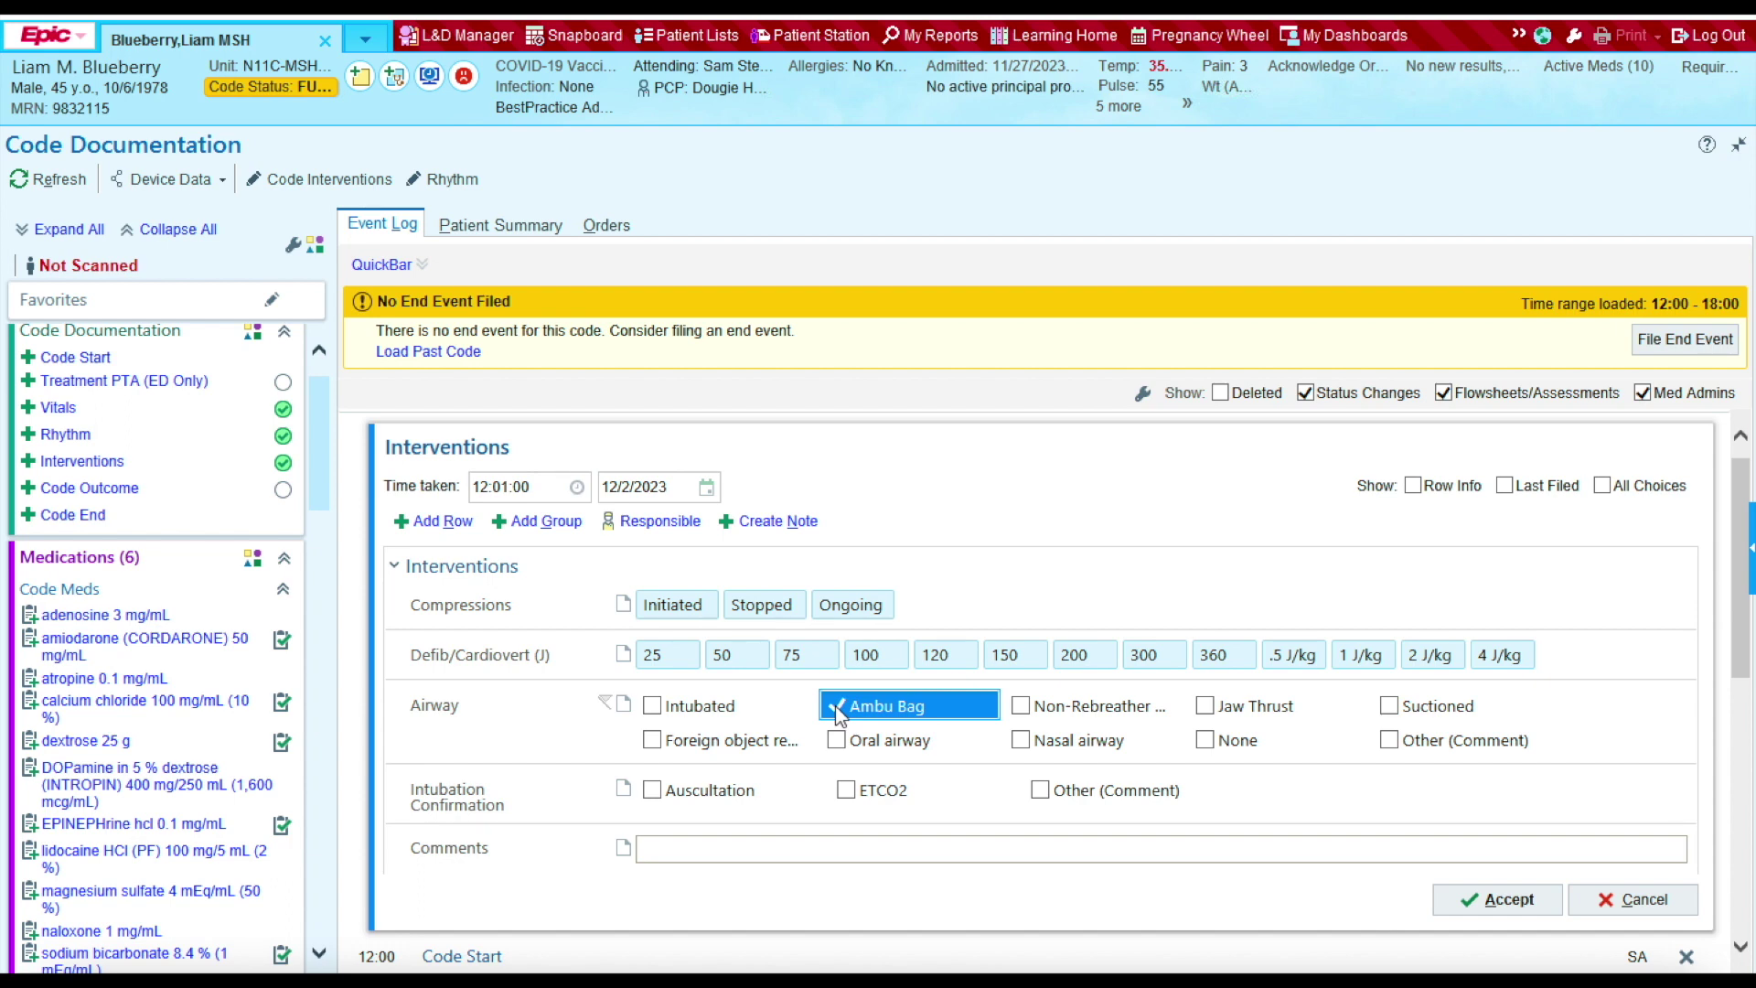
pyautogui.click(1505, 901)
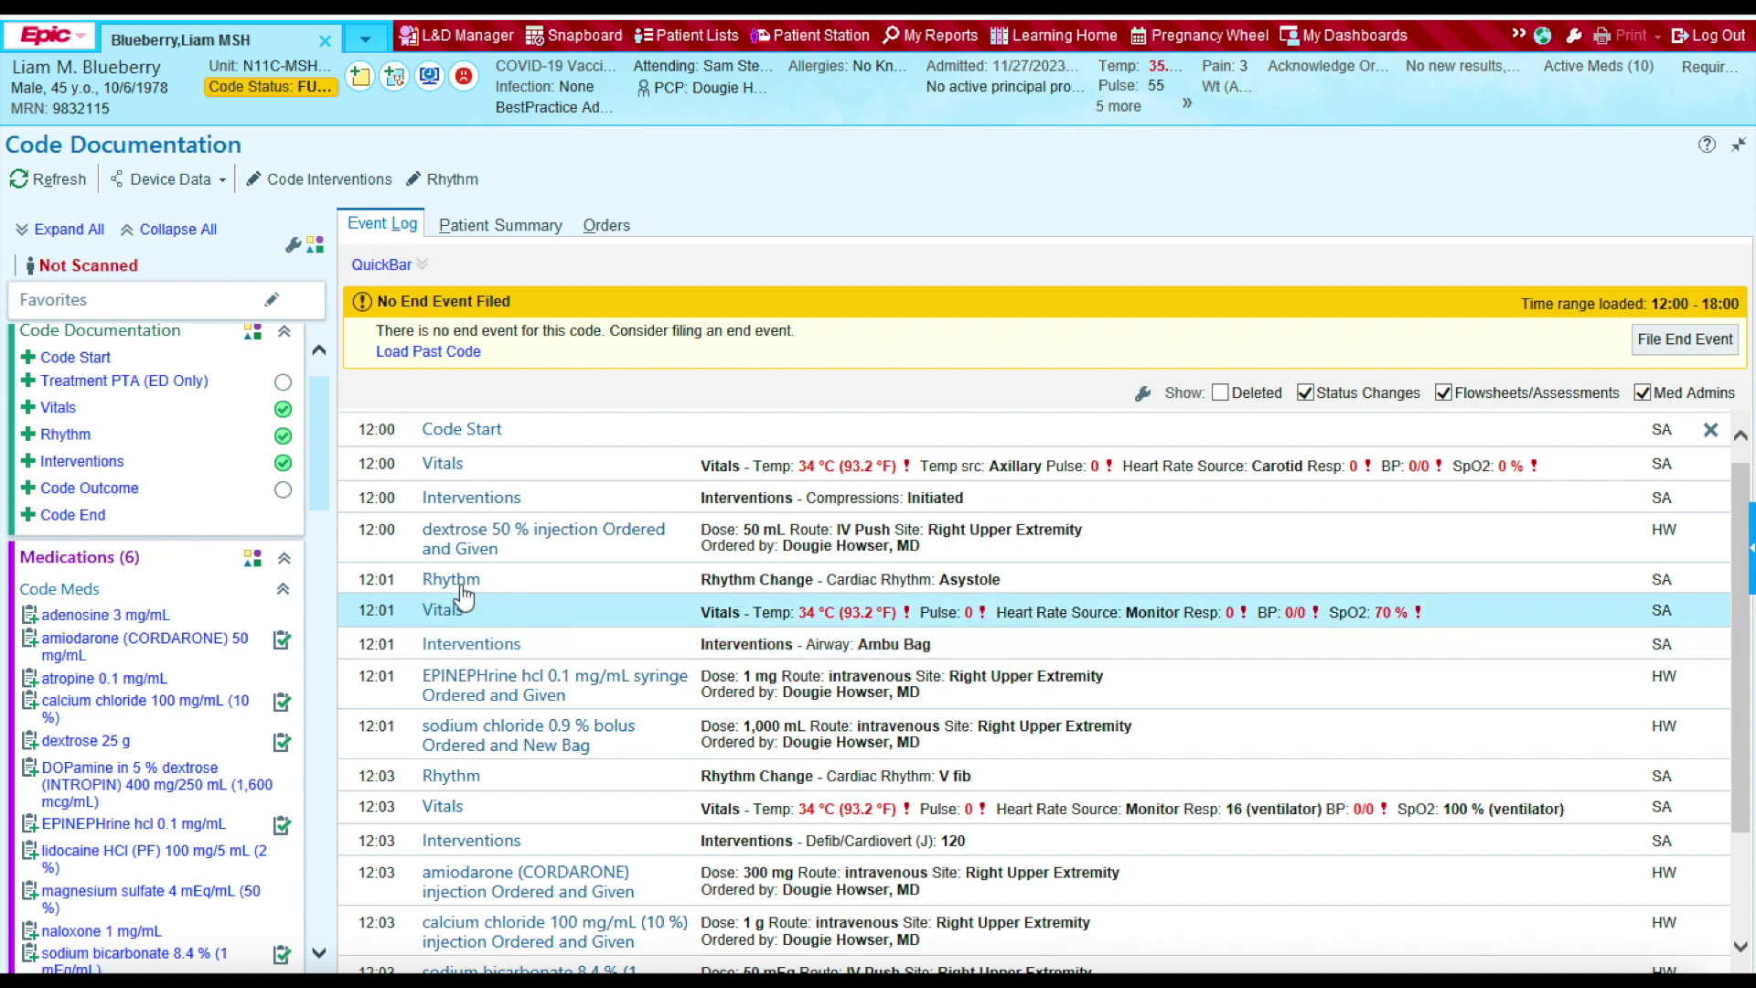
# Step: Add a 12:03 Interventions entry with 120 J defibrillation and airway Intubated
pyautogui.click(116, 467)
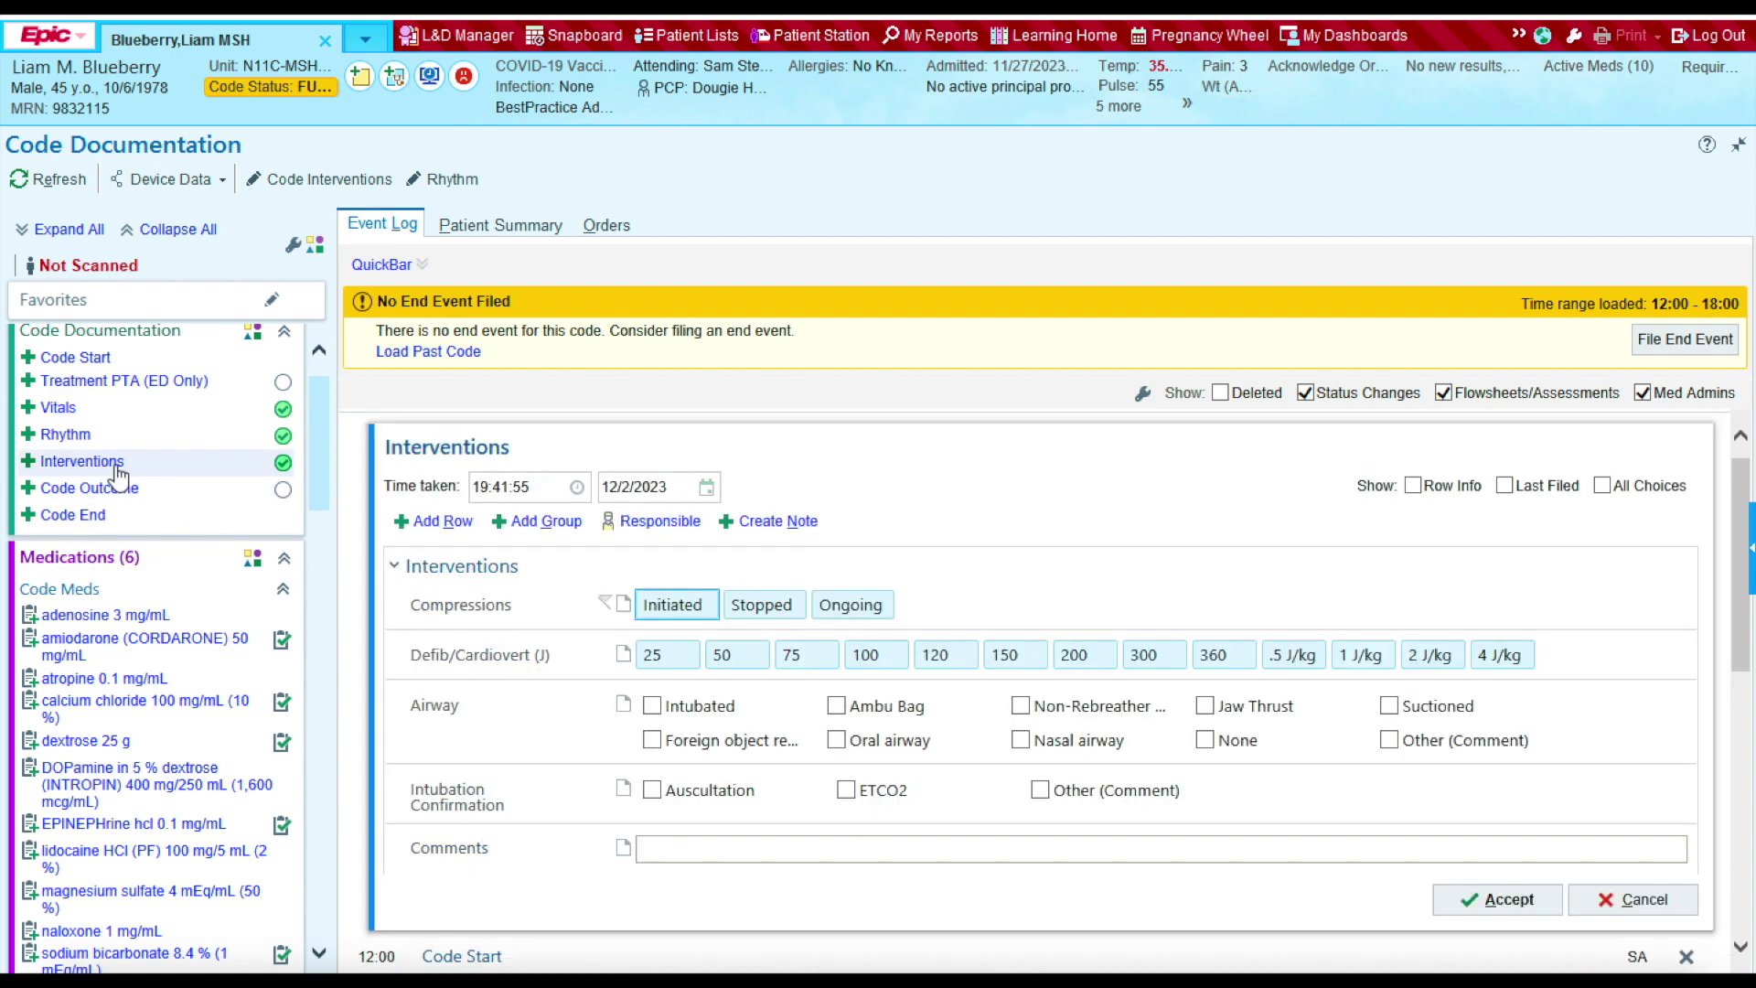
pyautogui.click(535, 488)
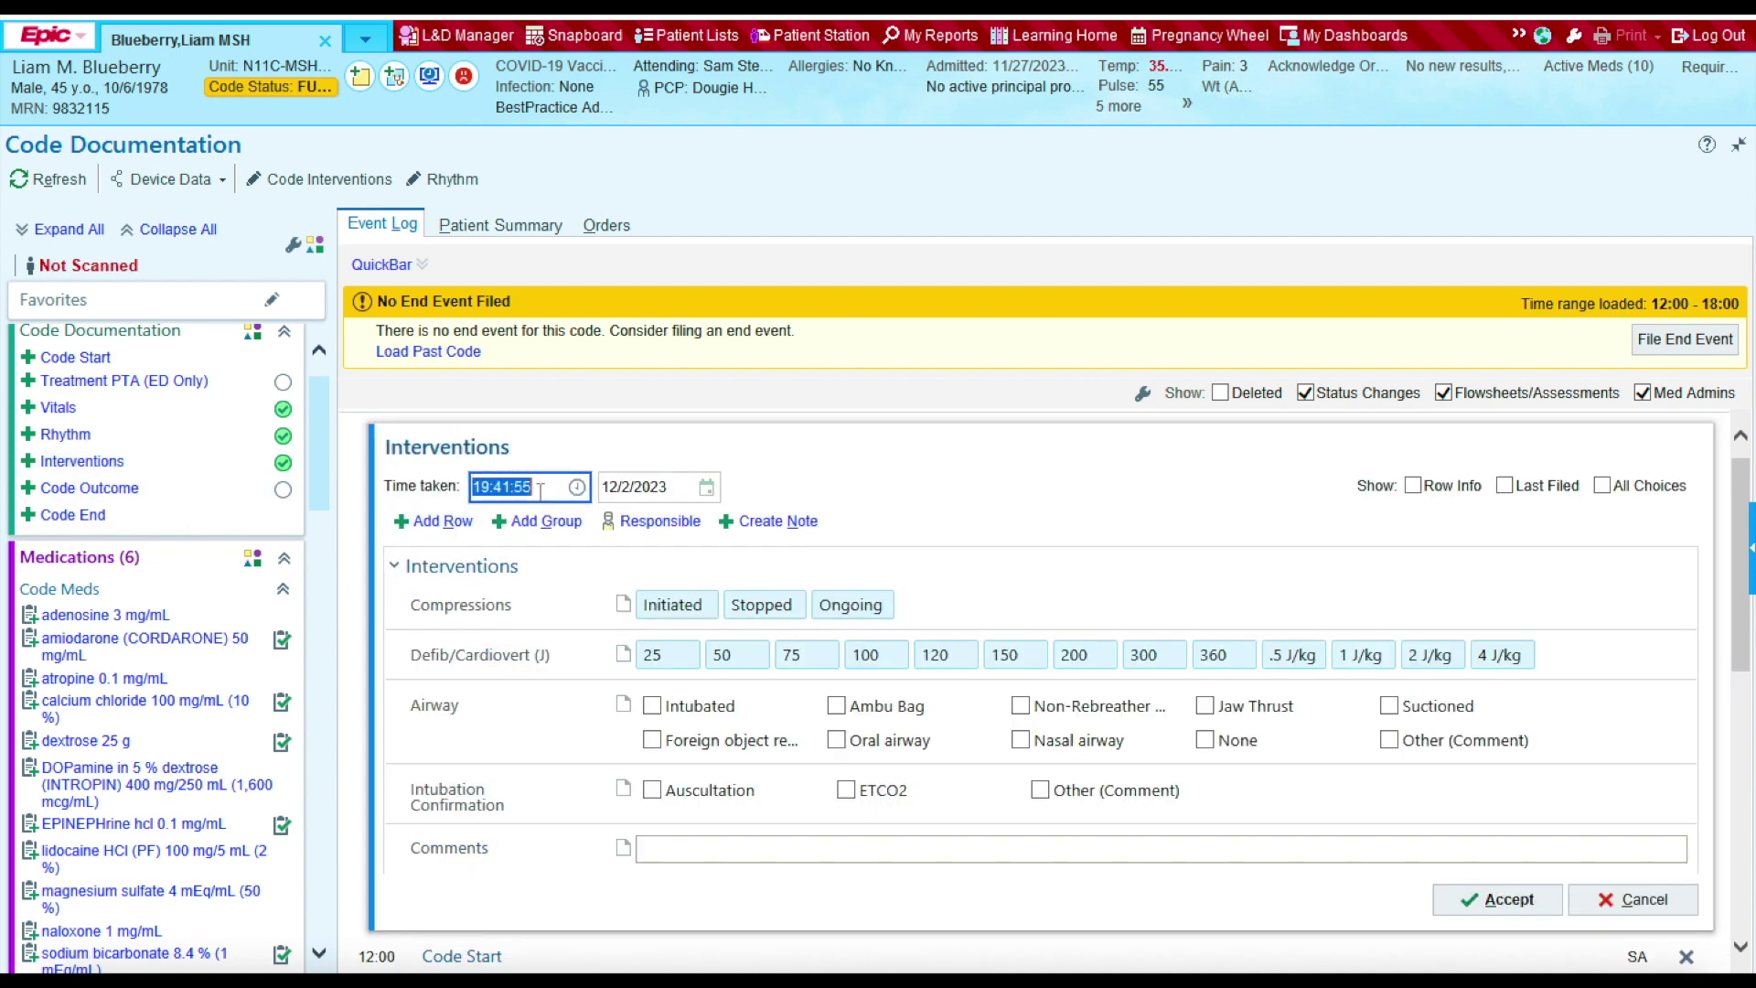
pyautogui.write('1203')
pyautogui.click(945, 655)
pyautogui.click(652, 706)
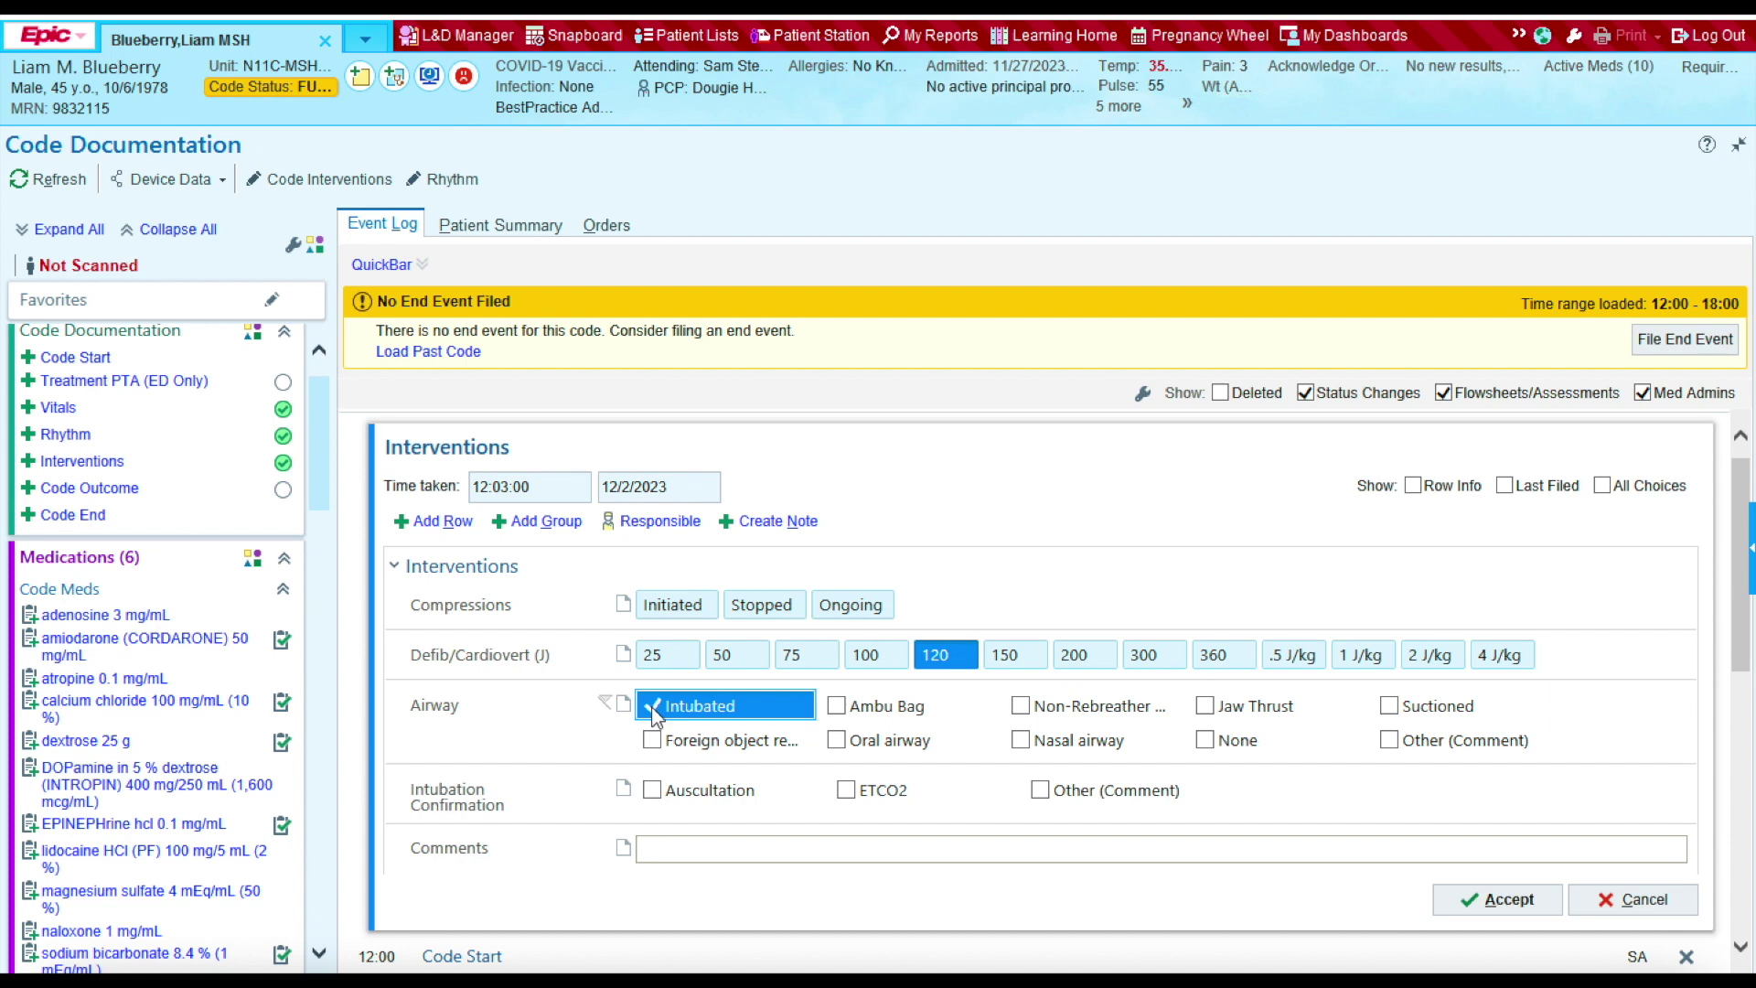
pyautogui.click(1490, 902)
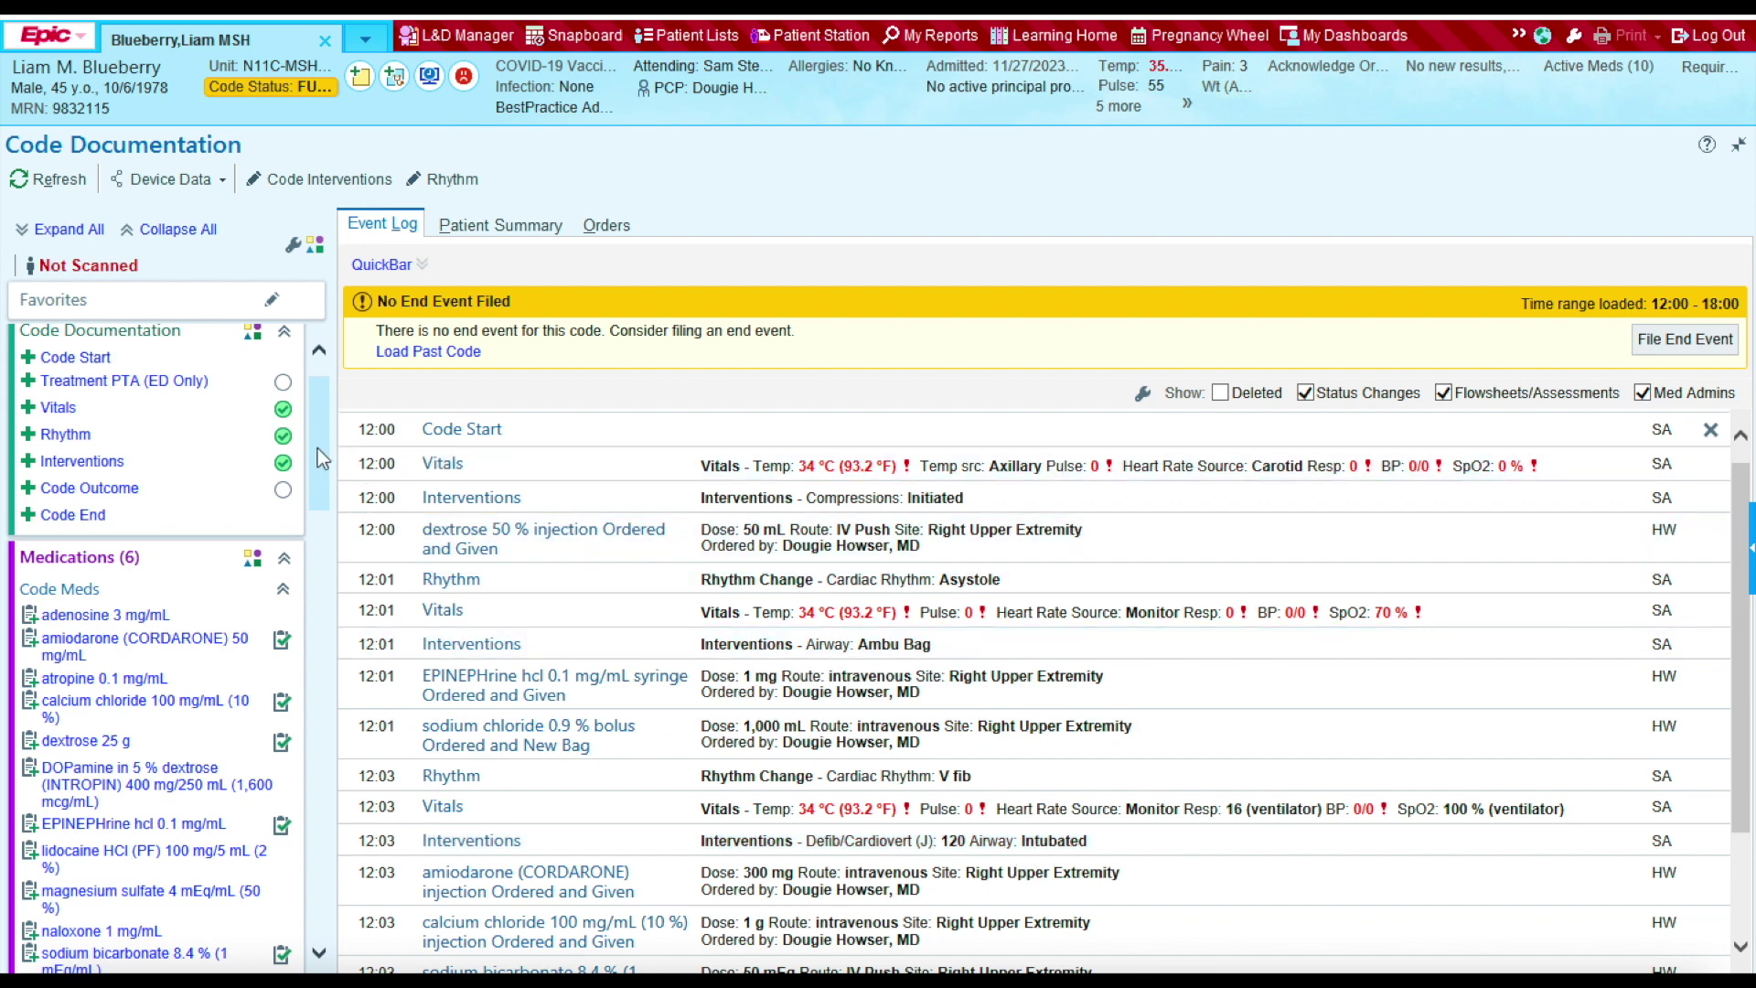
# Step: In the left navigation panel, collapse MAR and expand the Airways section
pyautogui.moveTo(316, 448); pyautogui.dragTo(306, 579)
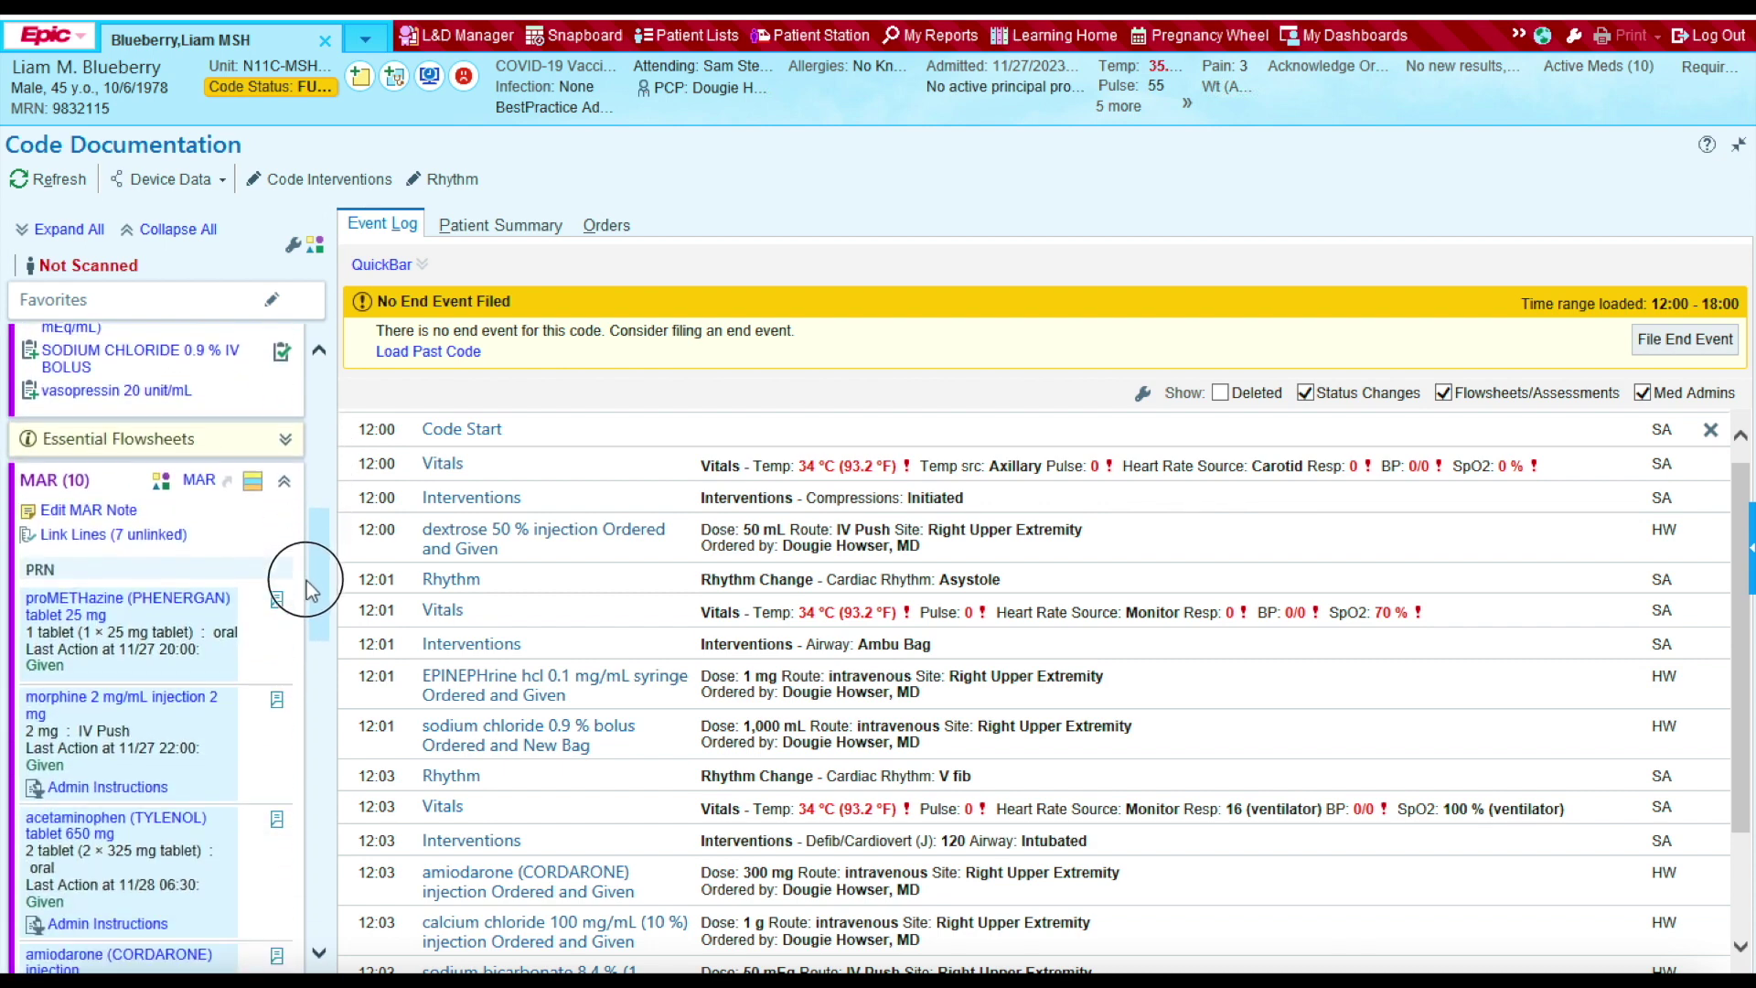
pyautogui.click(283, 482)
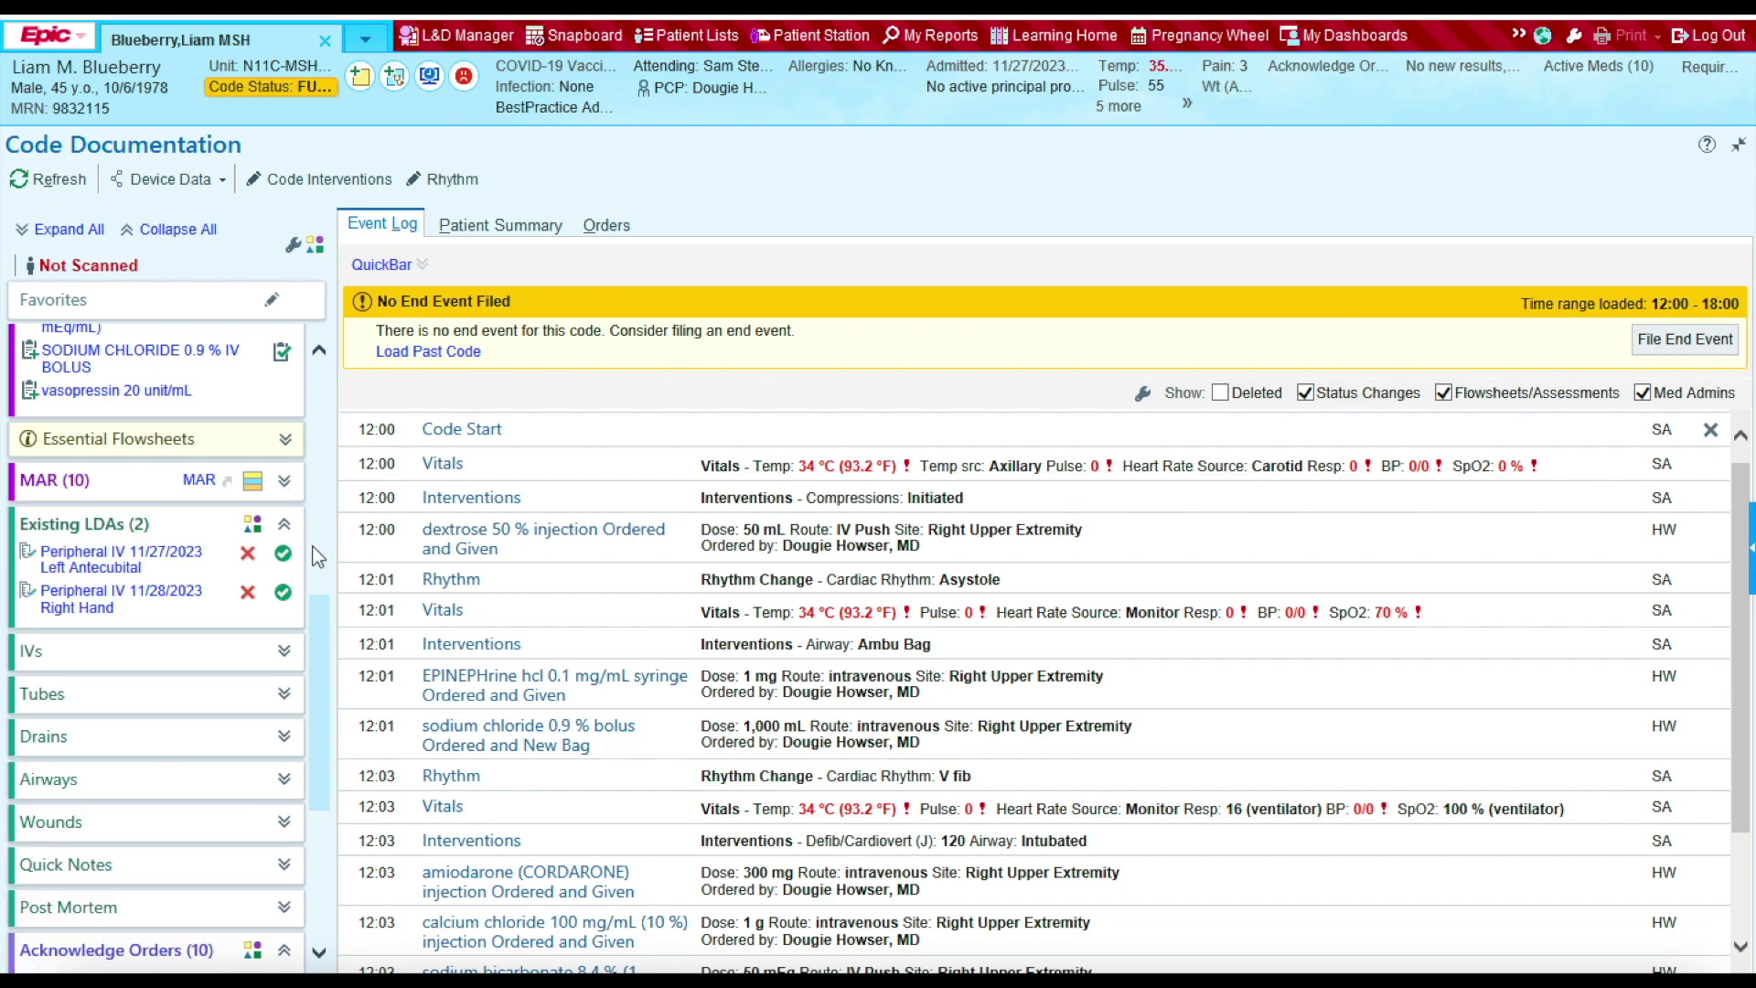
pyautogui.scroll(-1, 297, 640)
pyautogui.click(285, 730)
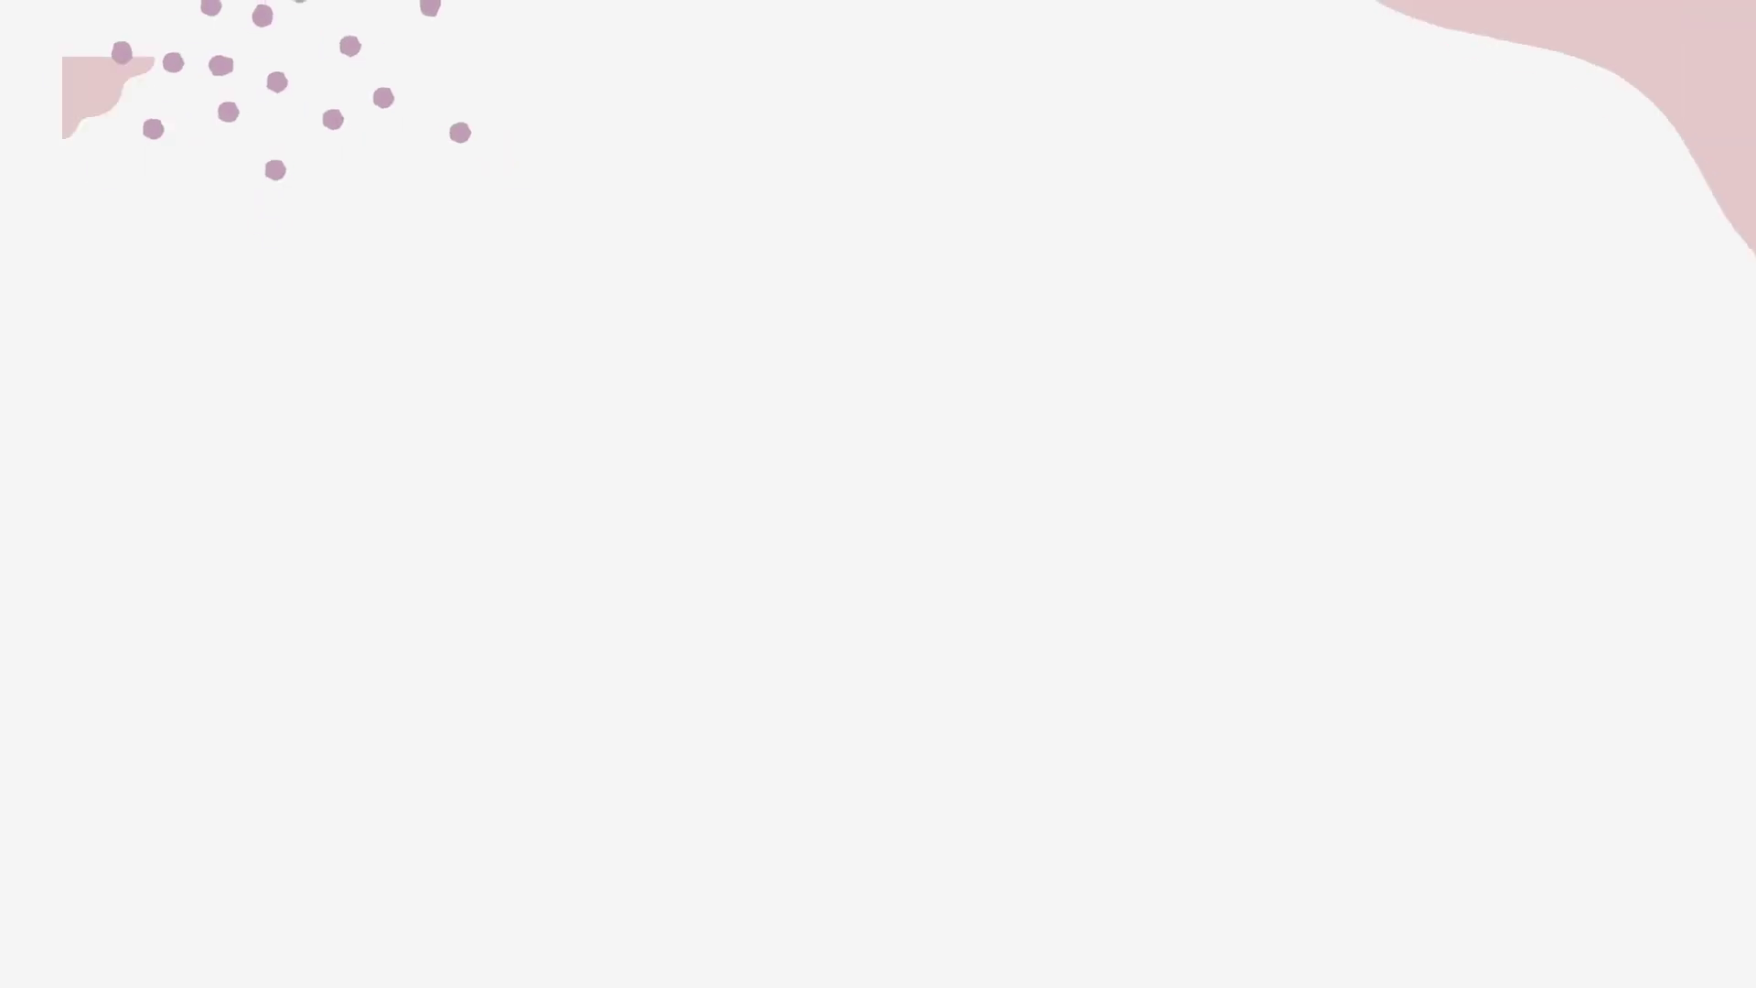